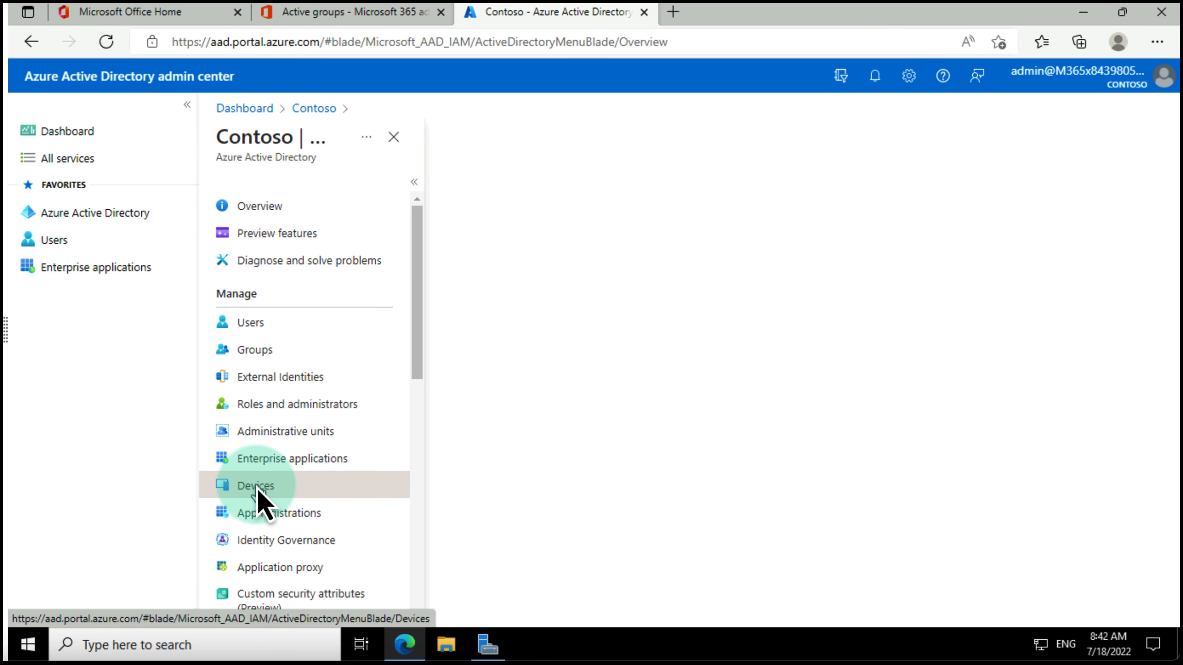
Step: In Devices > Device settings, change maximum devices per user from 50 to 20 (Recommended) and save
click(256, 486)
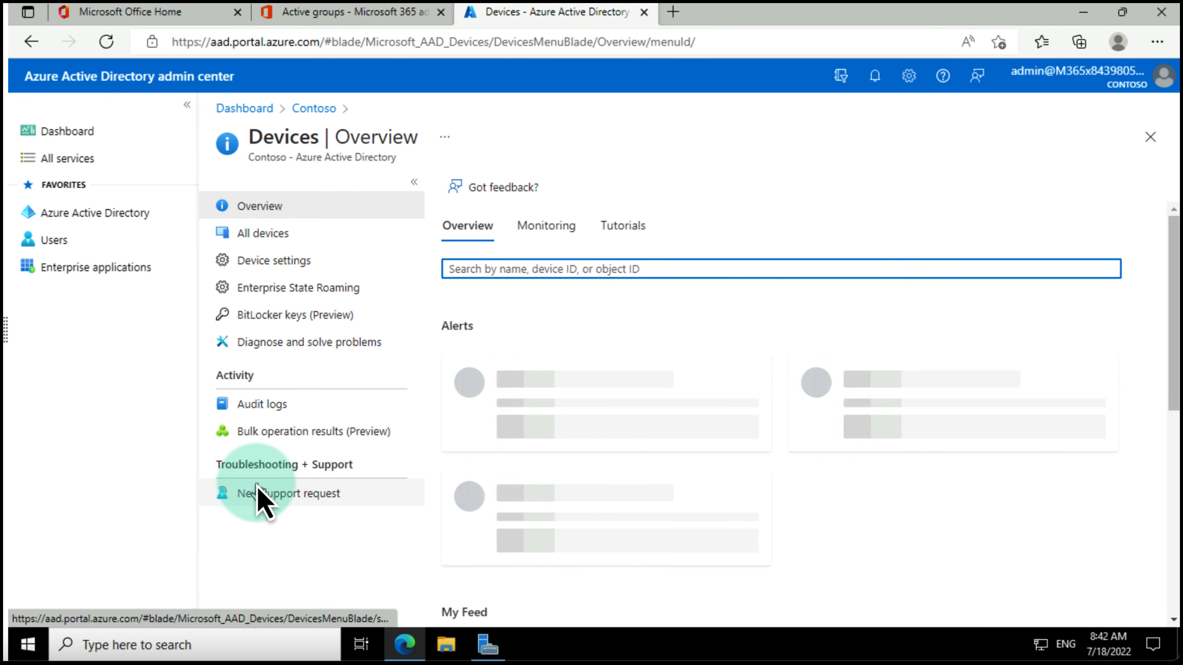
click(257, 260)
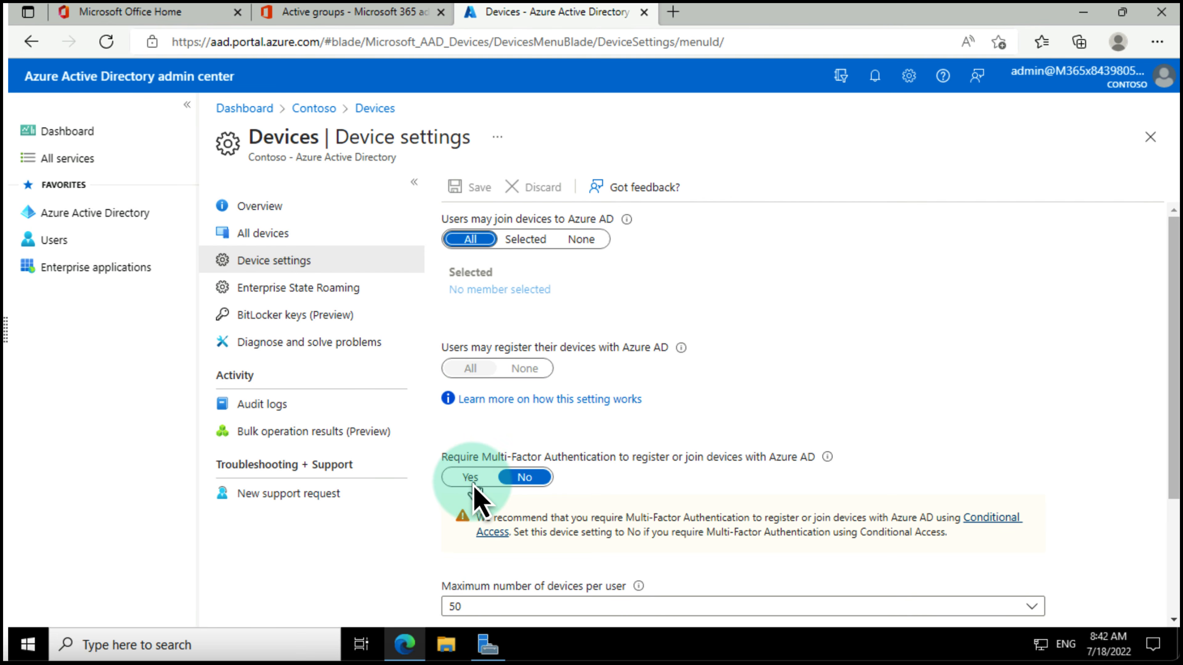
scroll(503, 469, down, 3)
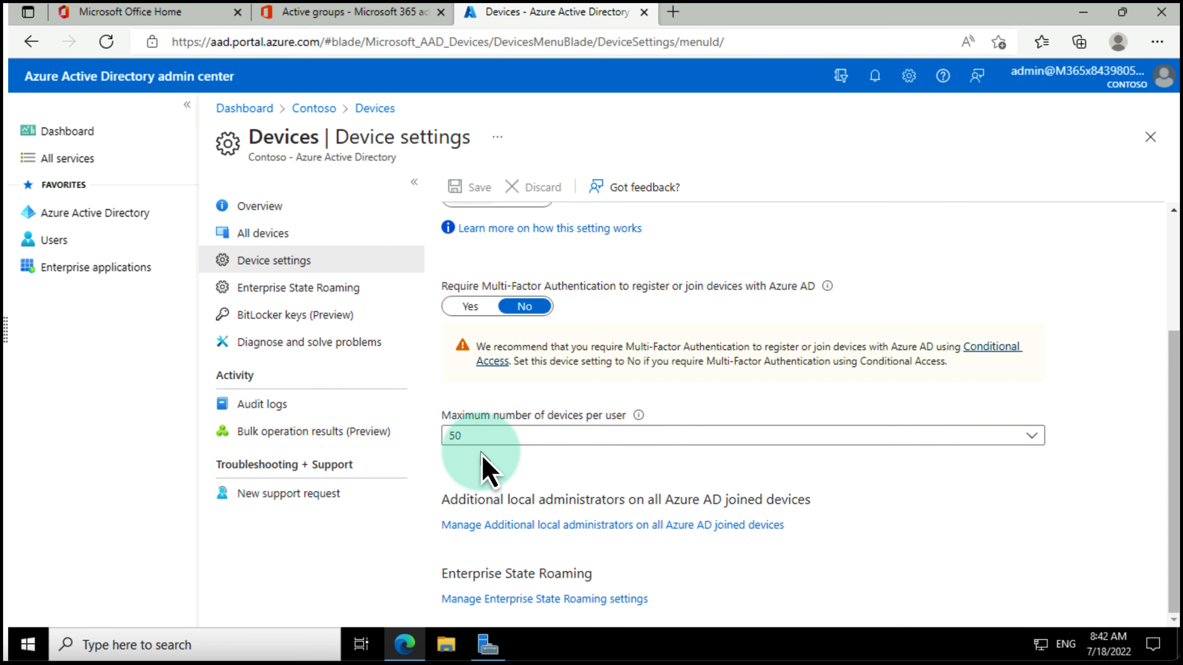
scroll(470, 547, up, 2)
click(468, 542)
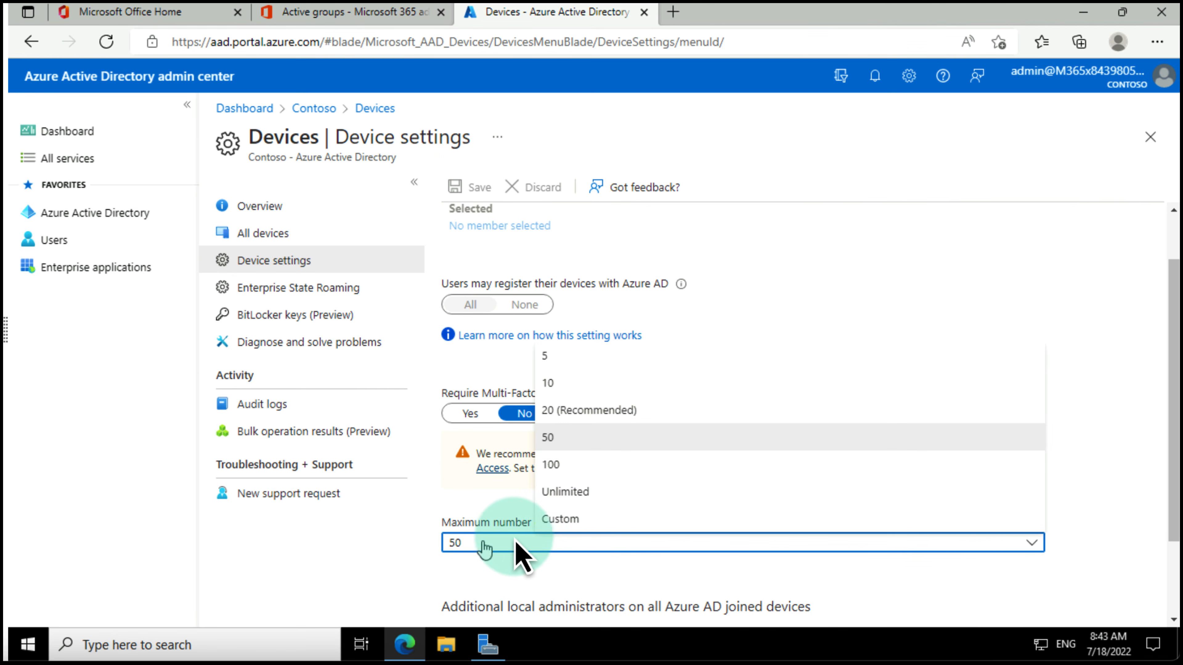
click(578, 411)
scroll(580, 326, down, 1)
click(477, 188)
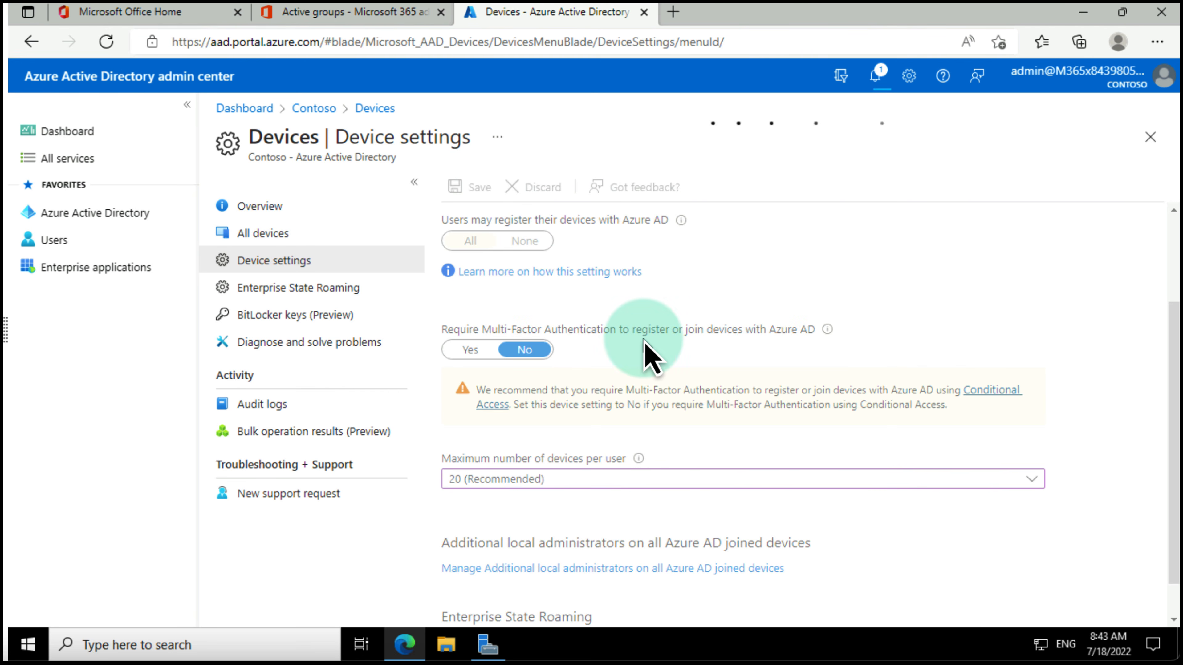
Step: Add the searched user as a Device Administrators role assignment for additional local administrators
click(548, 574)
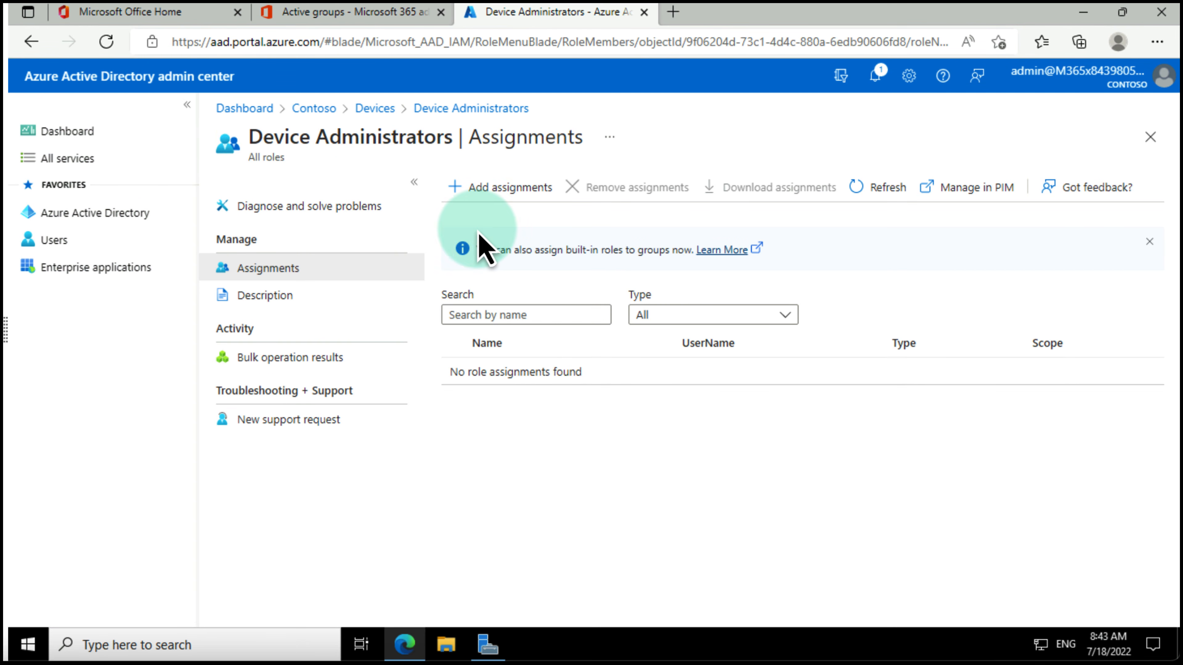
click(489, 187)
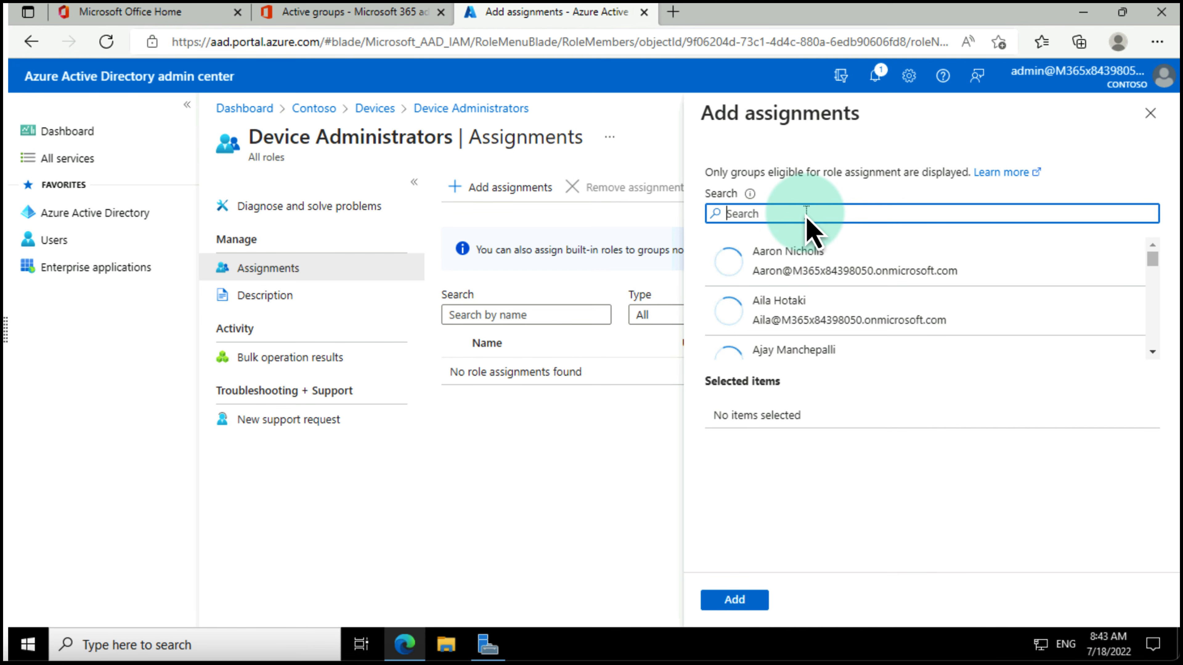
text(ak)
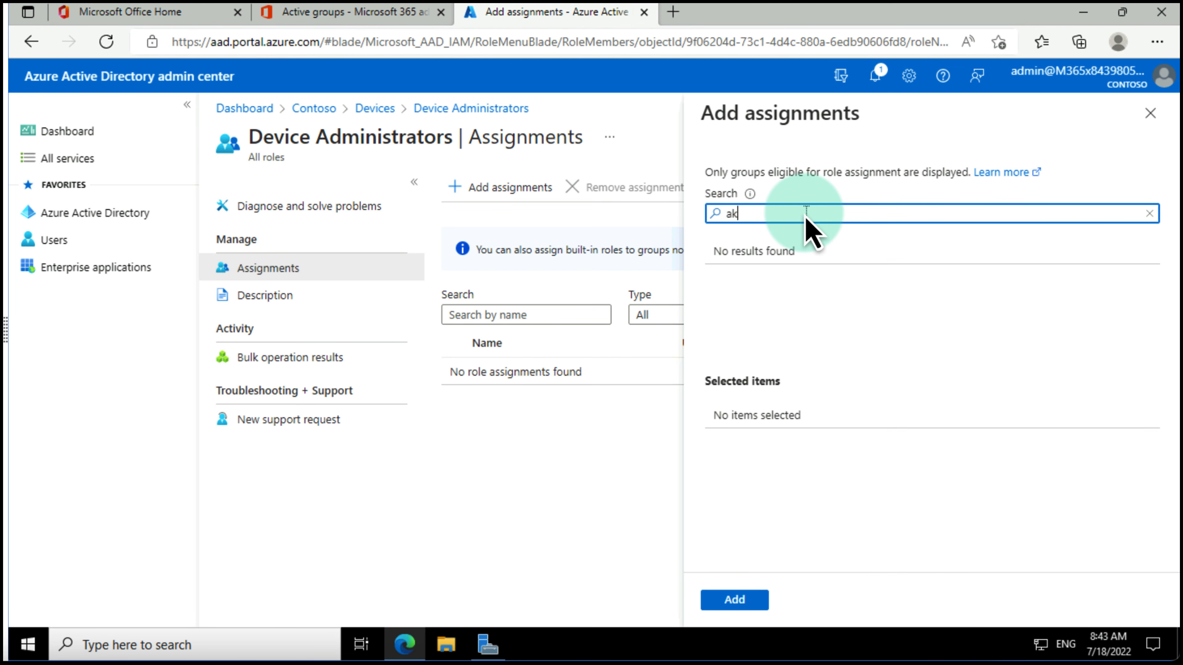
key(BackSpace)
text(llan)
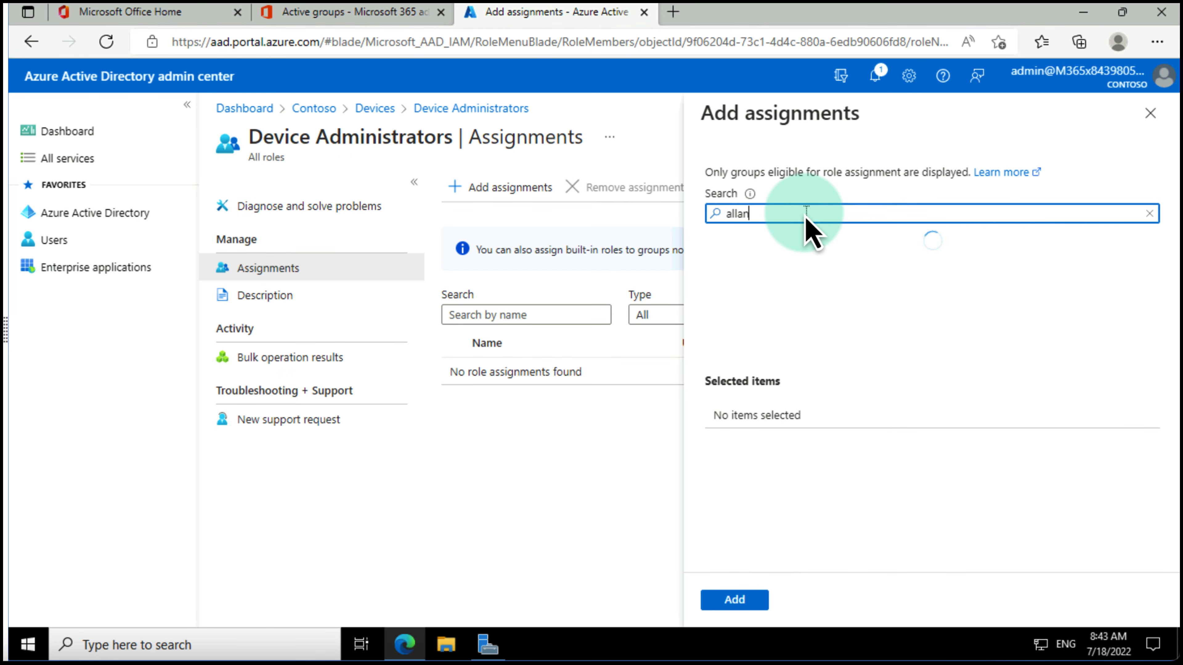
click(799, 271)
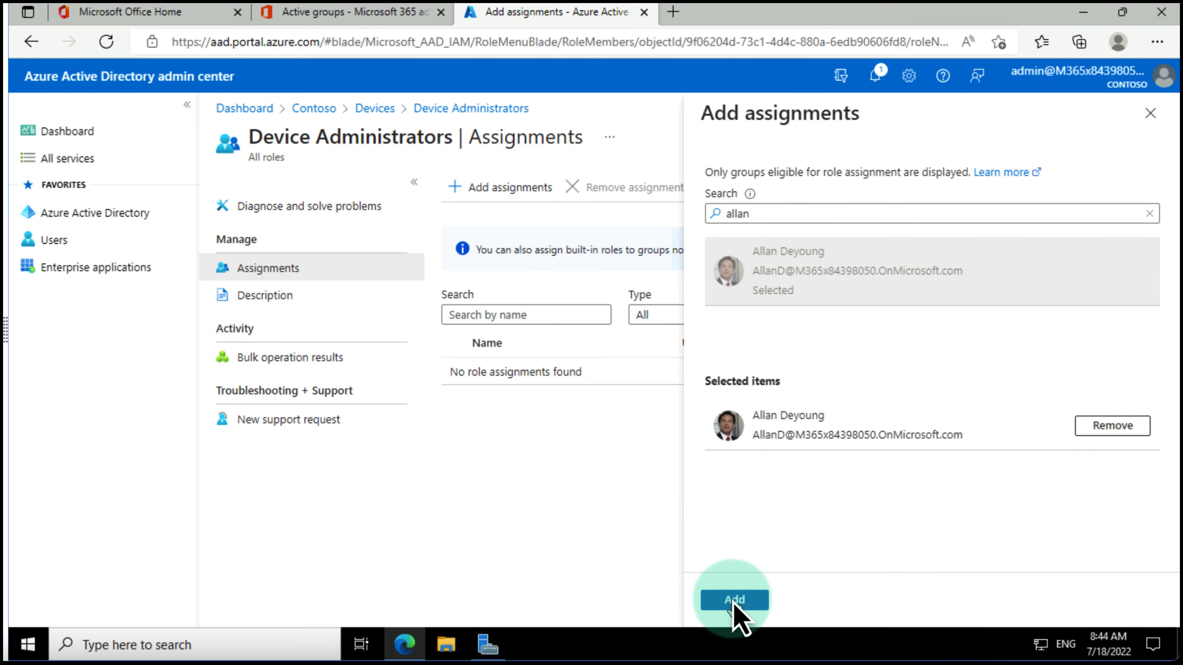
click(734, 602)
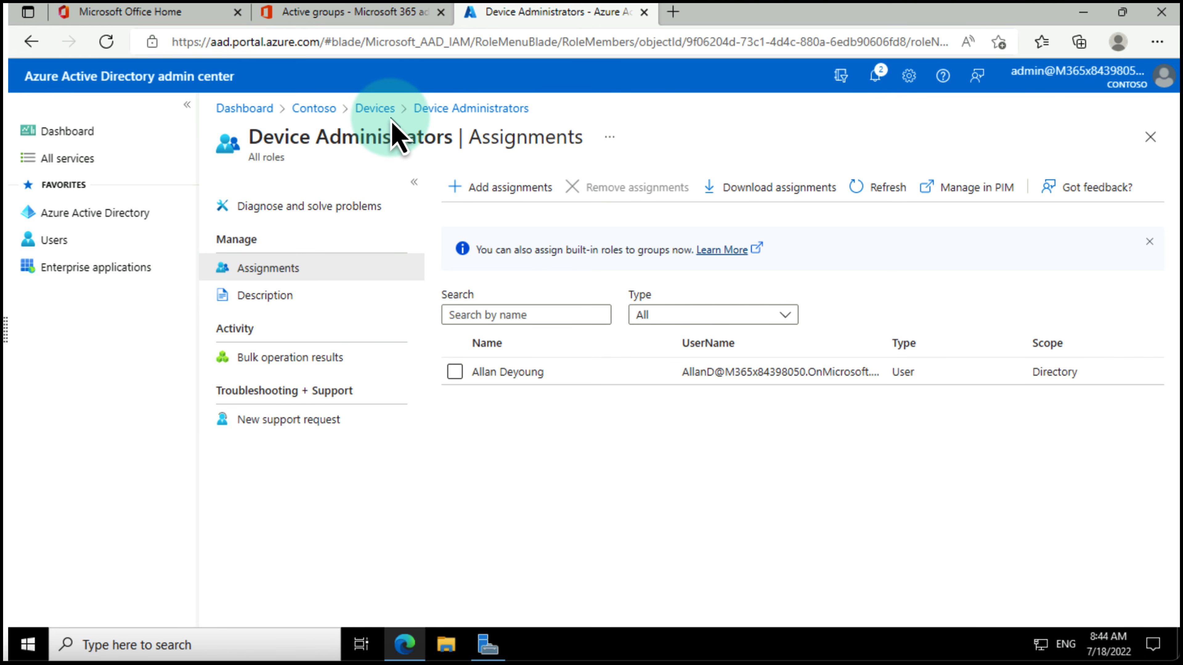
Step: Enter the local Admin account password to sign in to SEA-WS1
click(379, 110)
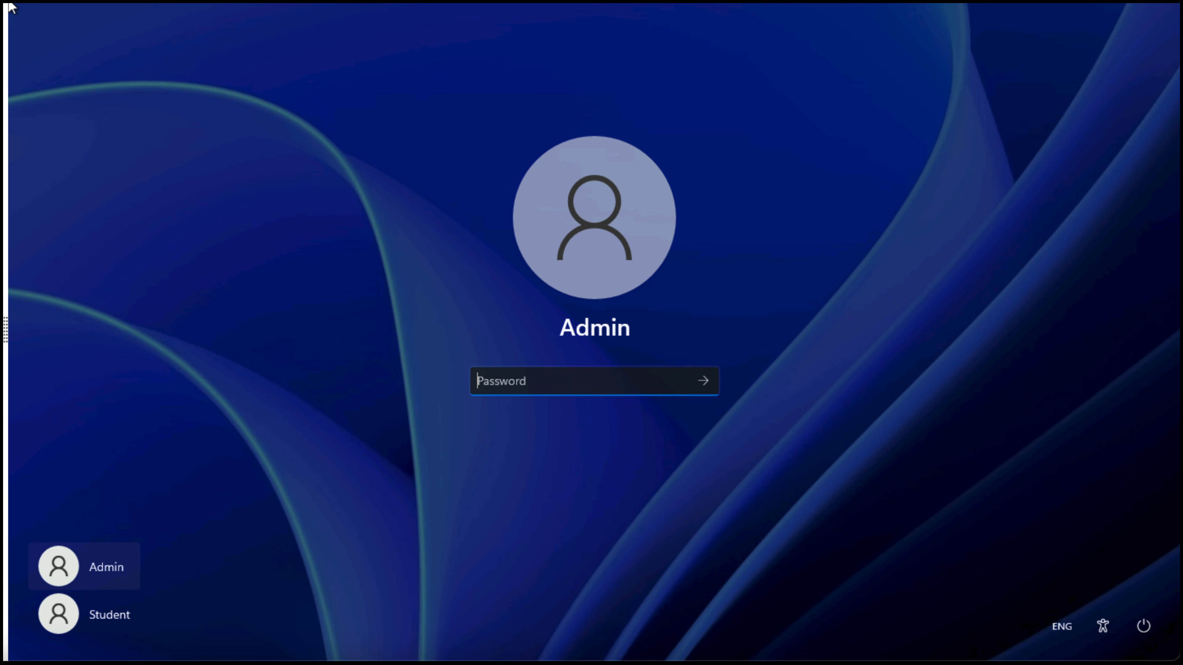
text(••••••••)
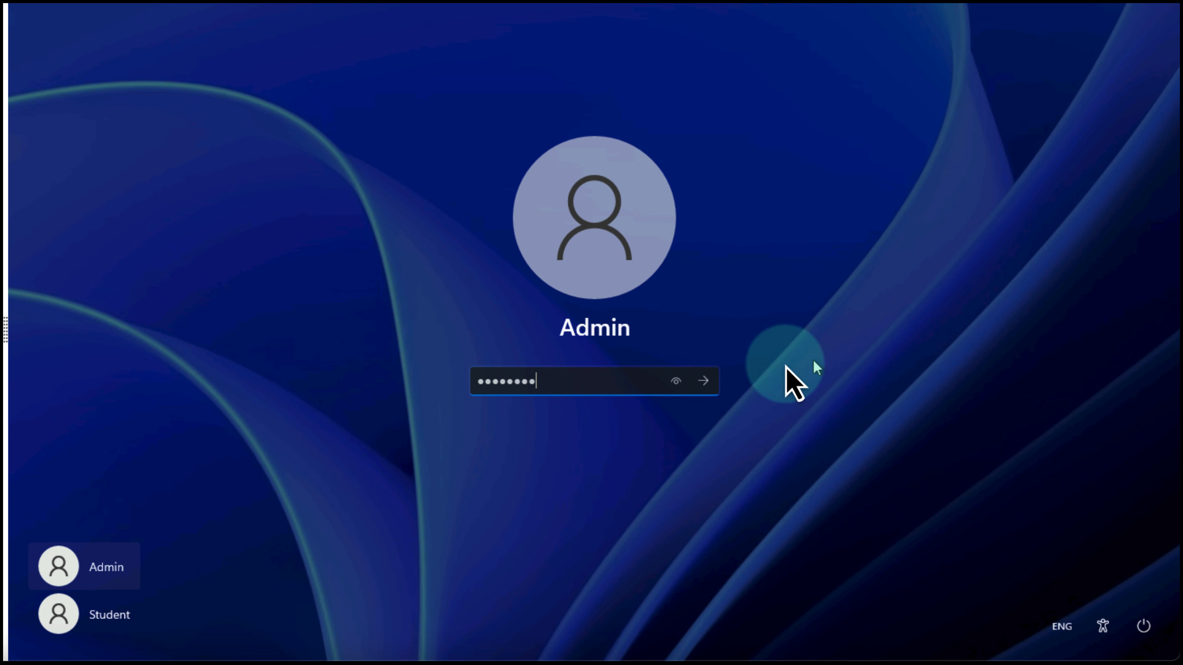
click(700, 381)
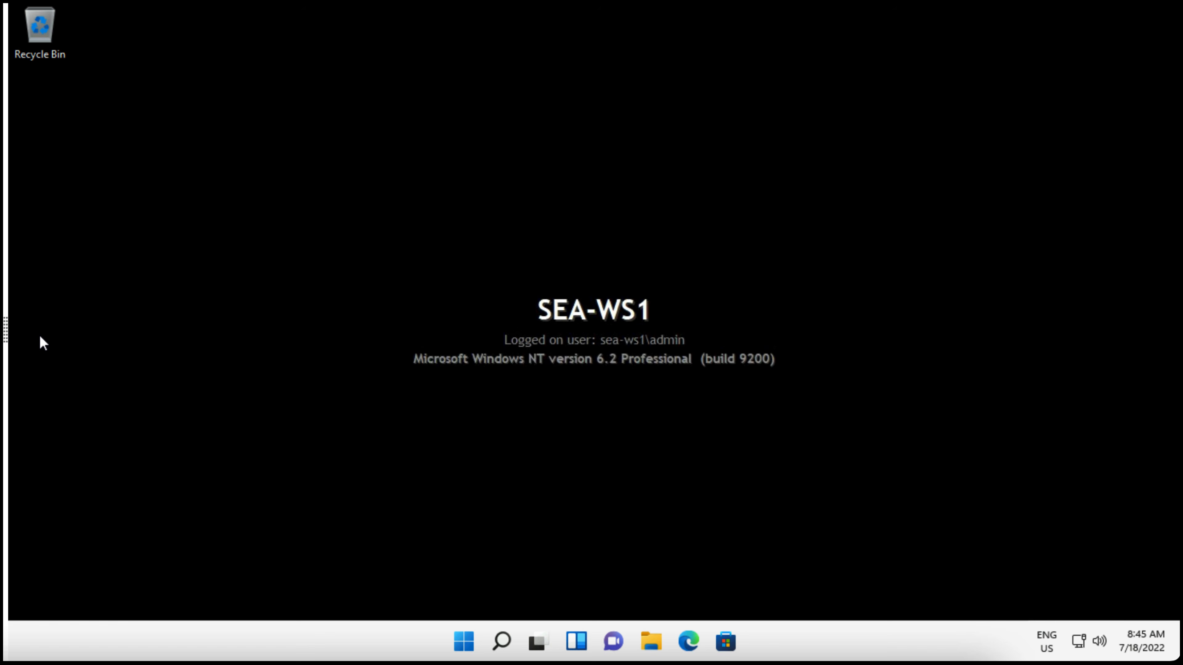
Step: Launch the Settings app by searching 'settin' from Start
click(464, 642)
key(super+s)
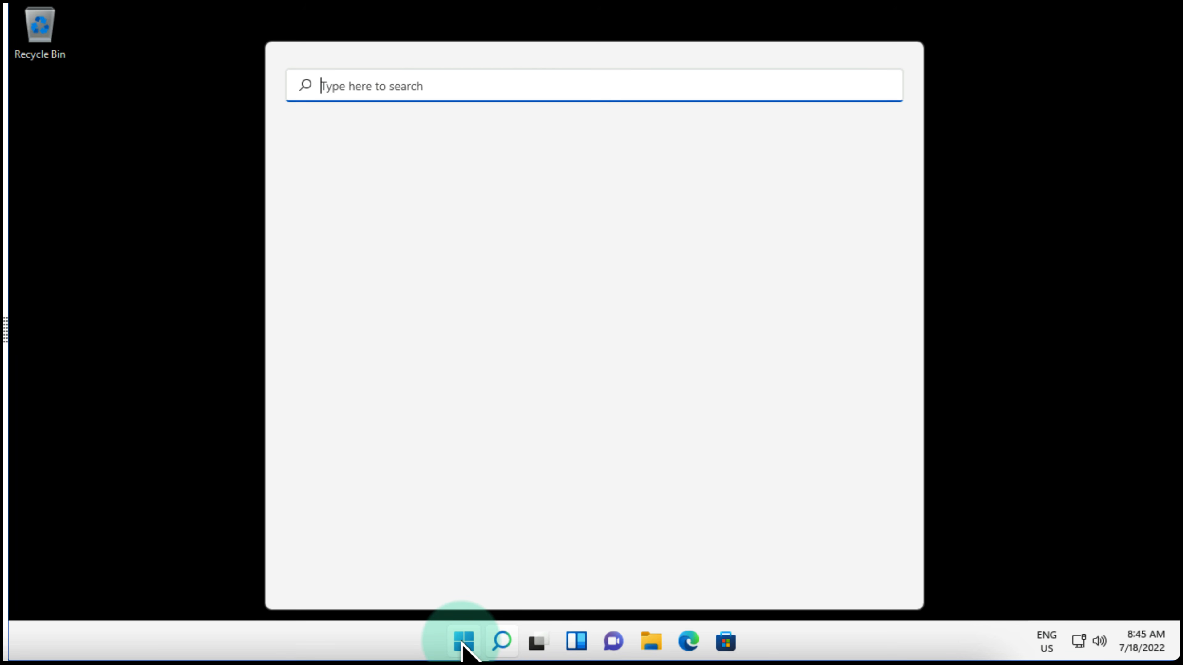
text(settingsg)
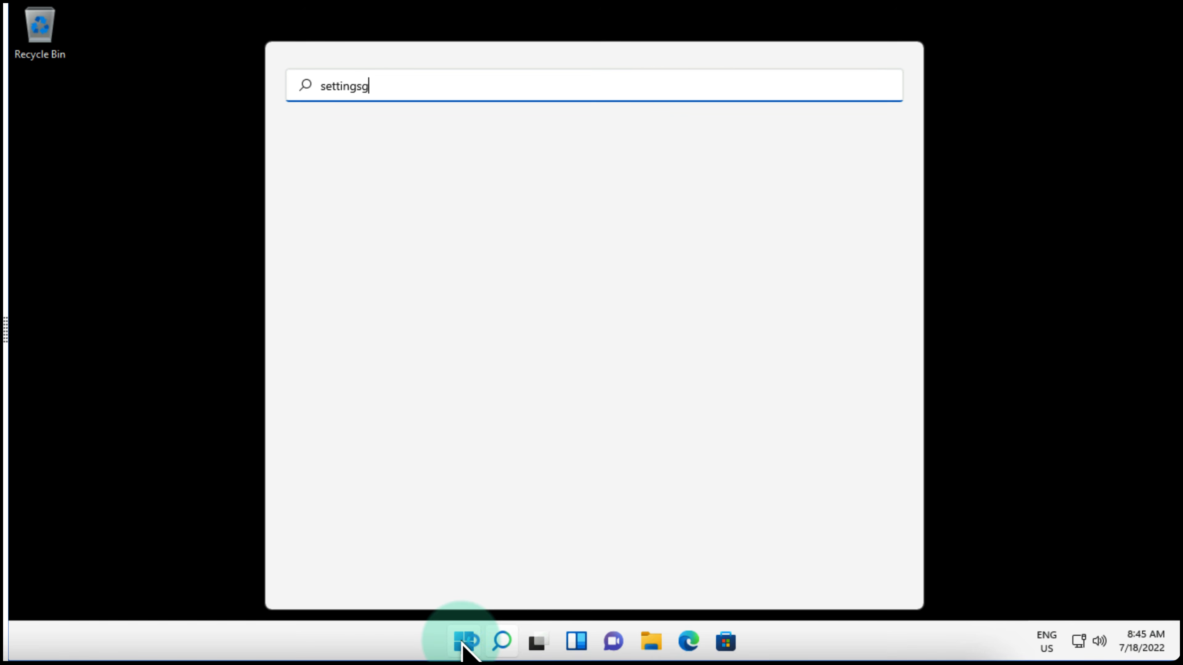
click(333, 225)
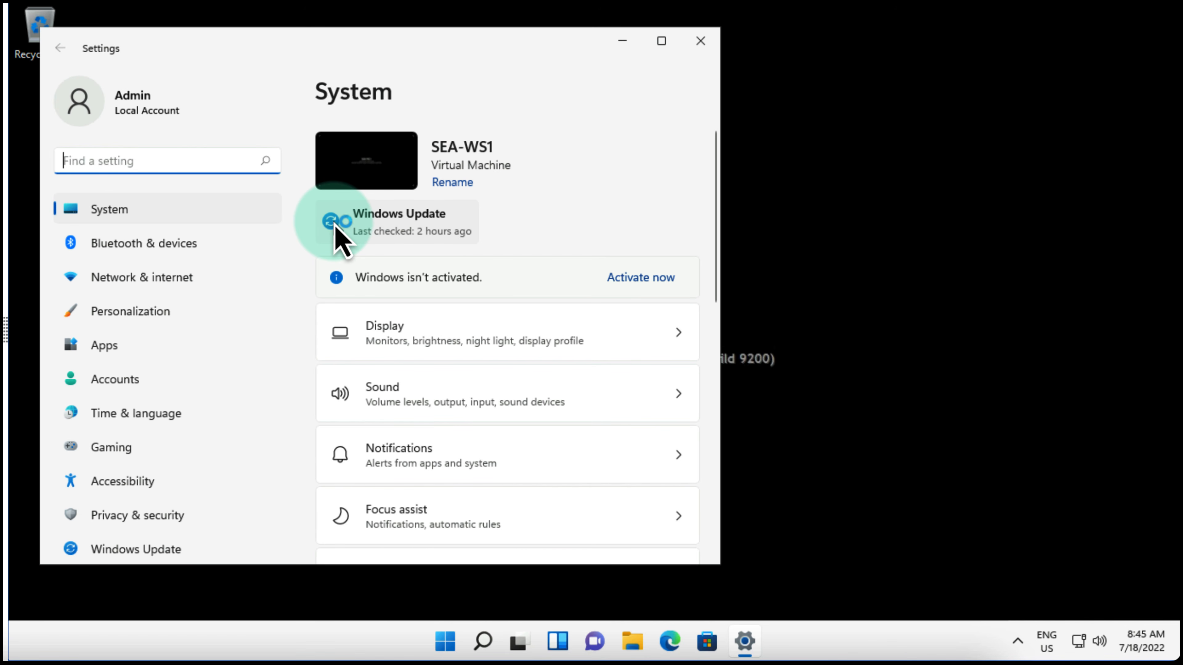
Step: Go to Accounts and open the Access work or school page
click(114, 385)
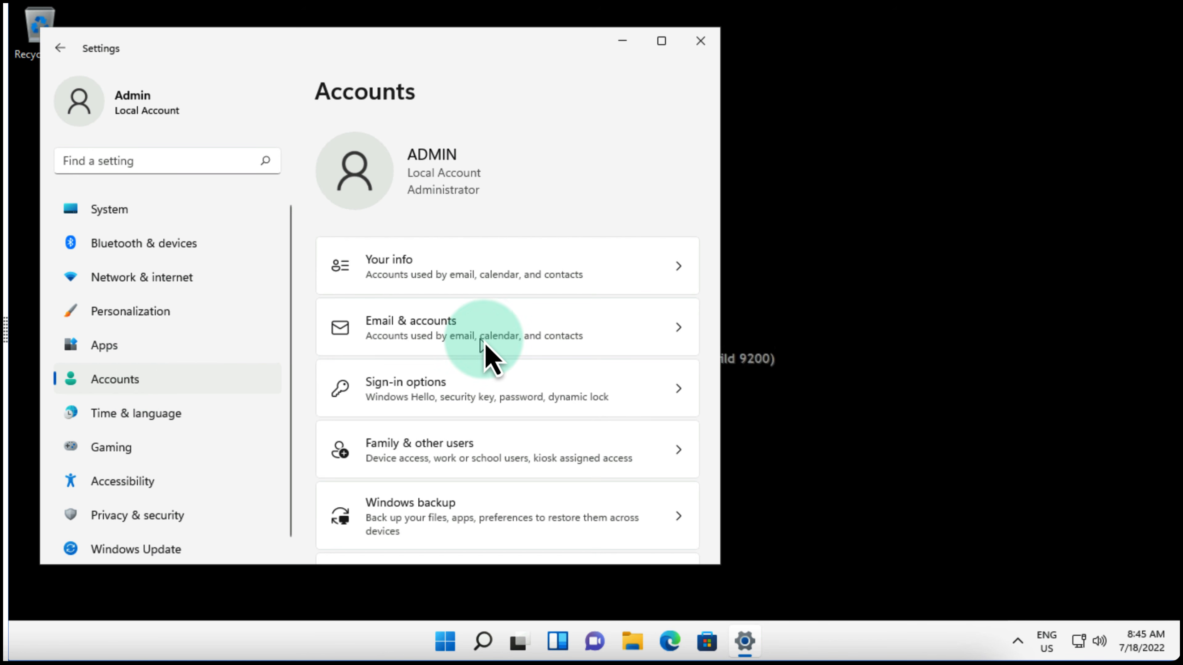
scroll(489, 330, down, 2)
scroll(489, 330, down, 1)
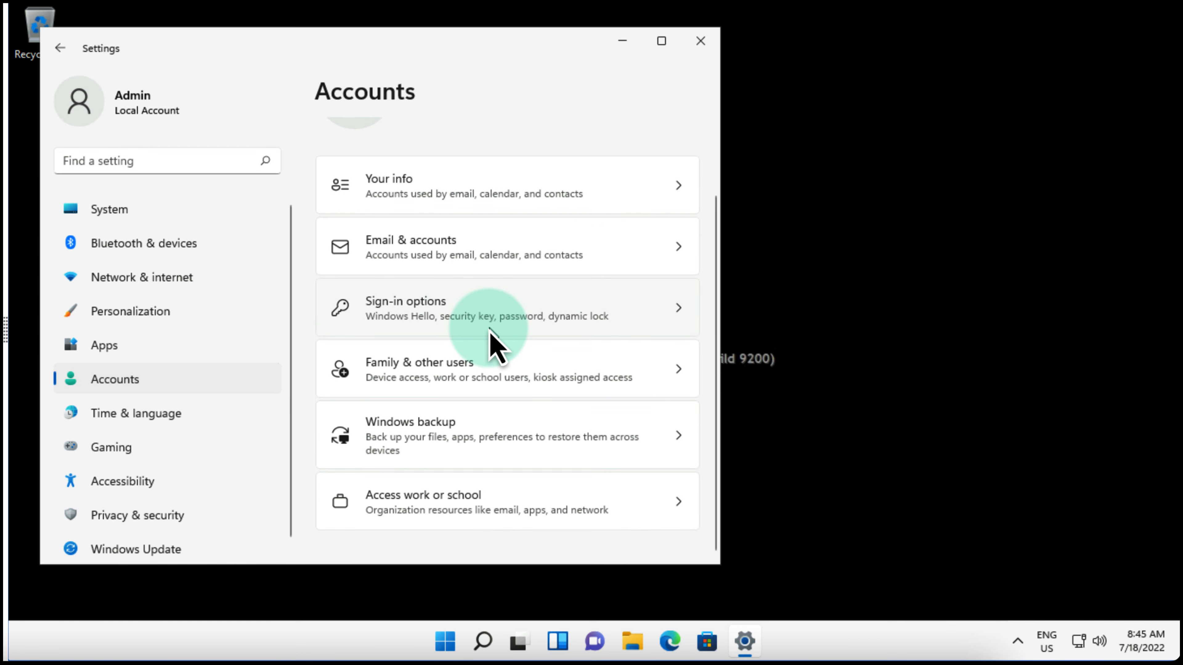
click(446, 501)
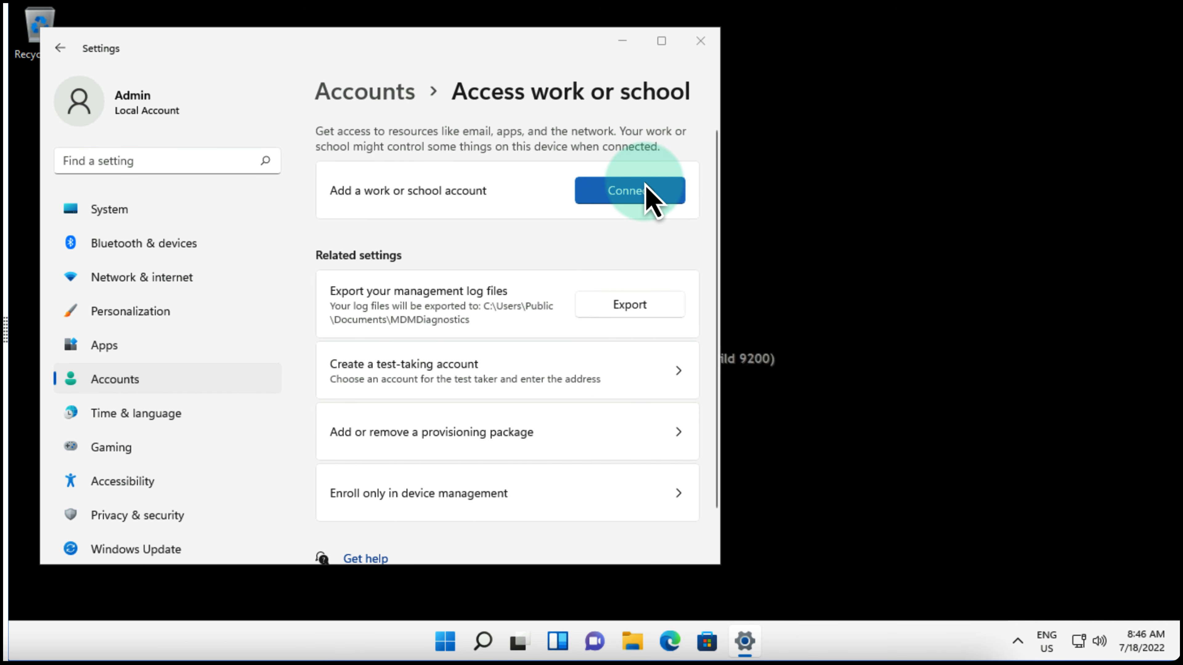
Step: Join the device to Azure Active Directory, signing in with the work account e-mail and password
click(638, 193)
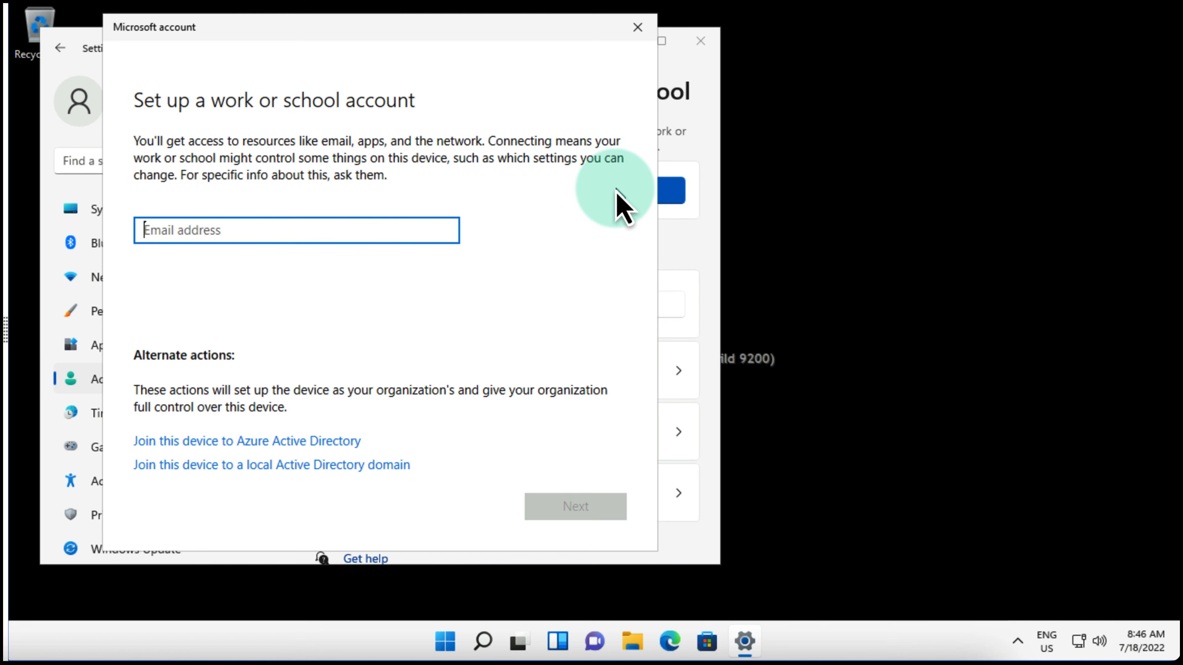
click(208, 443)
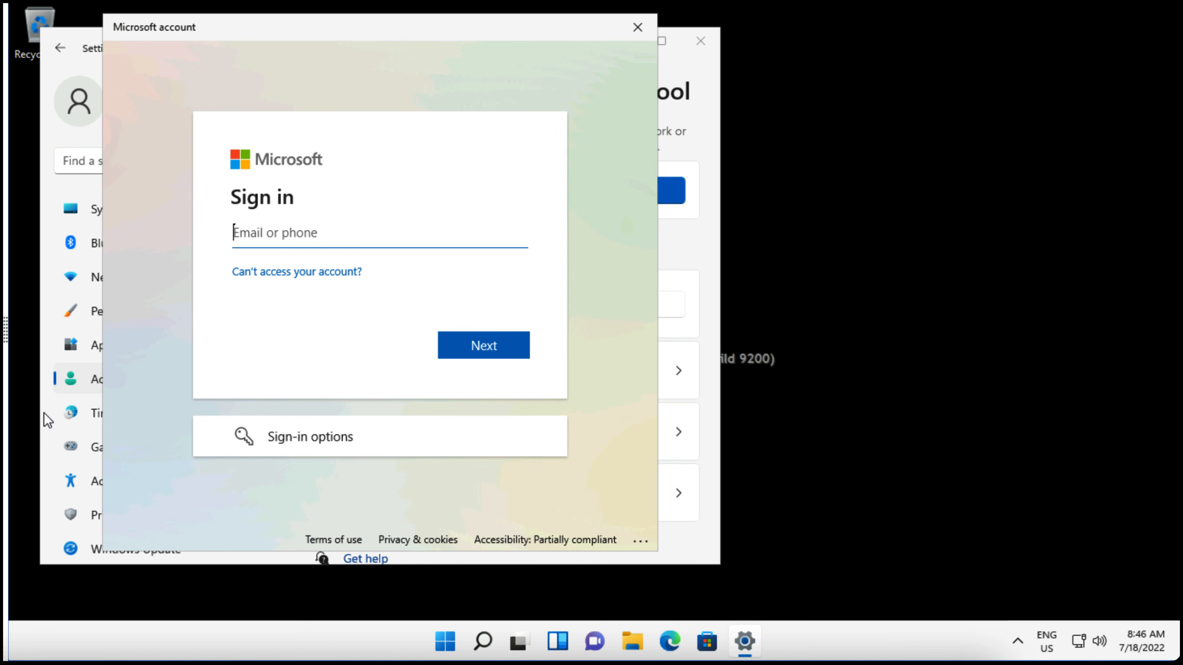
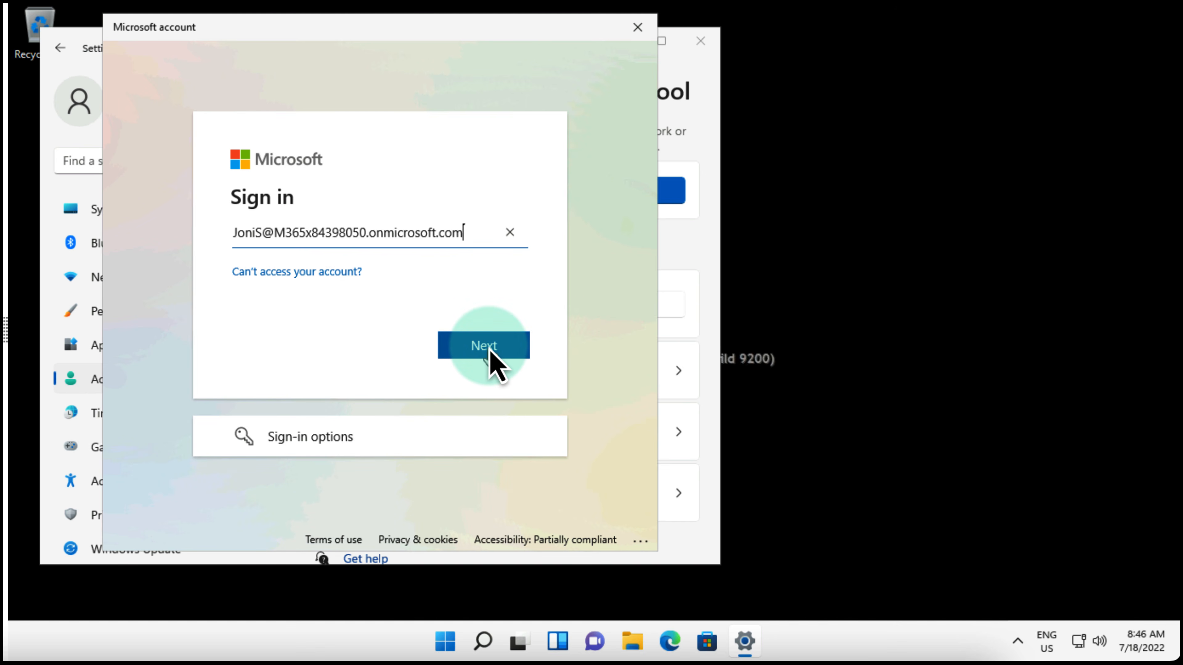
click(489, 348)
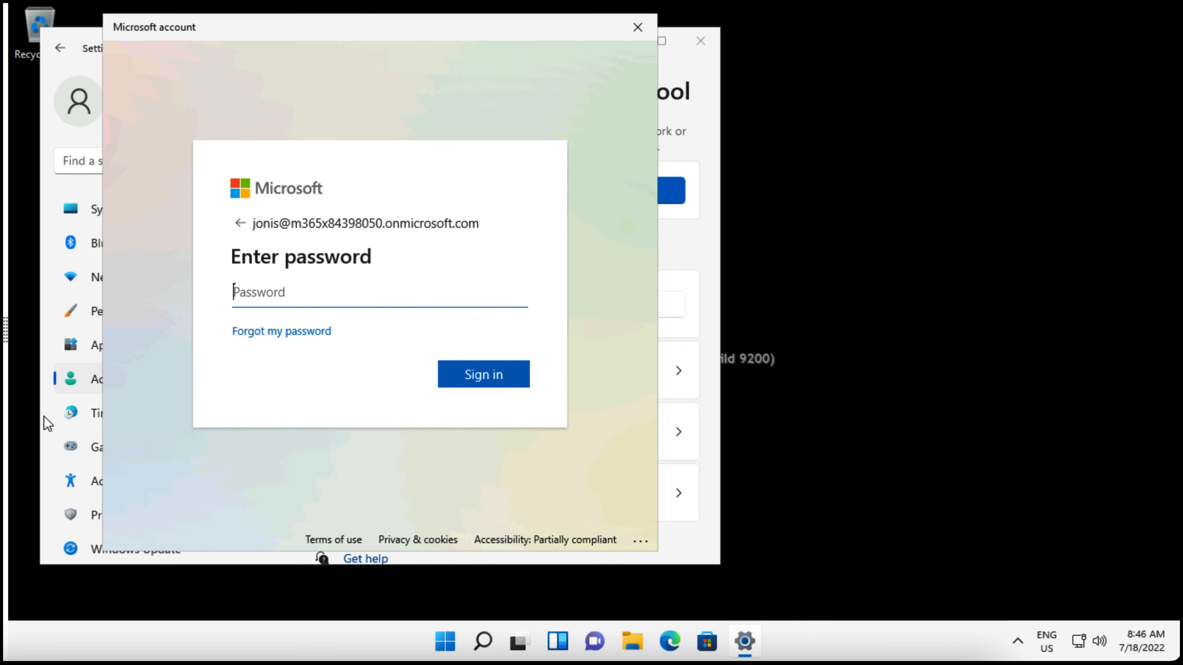
text(••••••••••••)
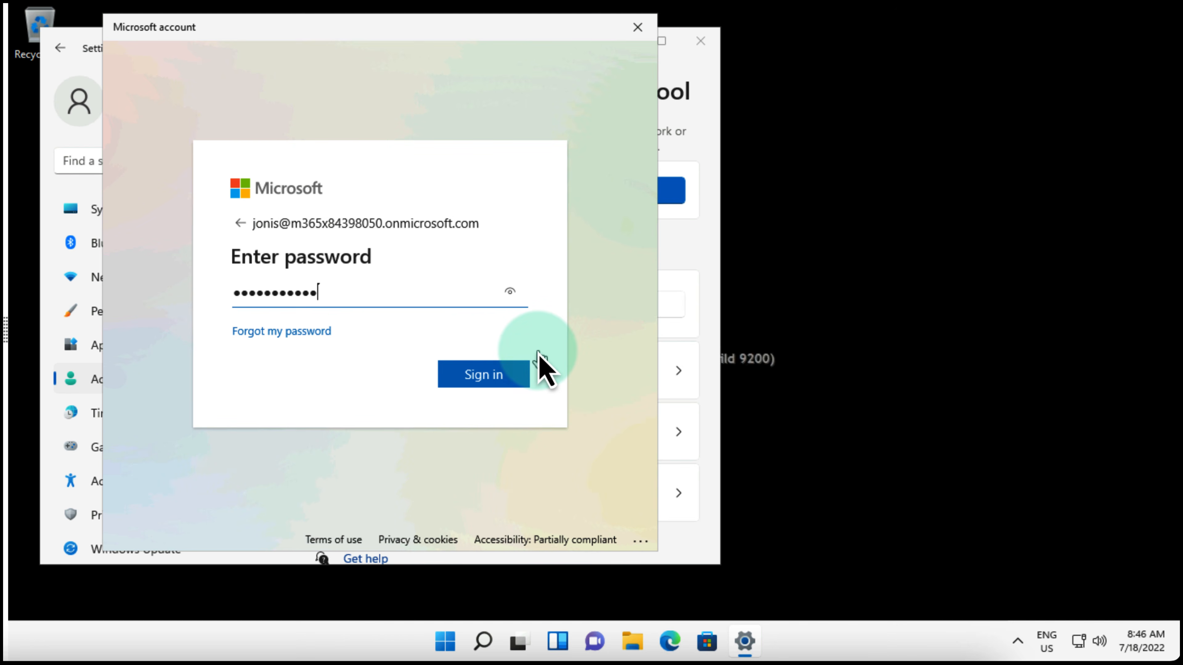
click(492, 379)
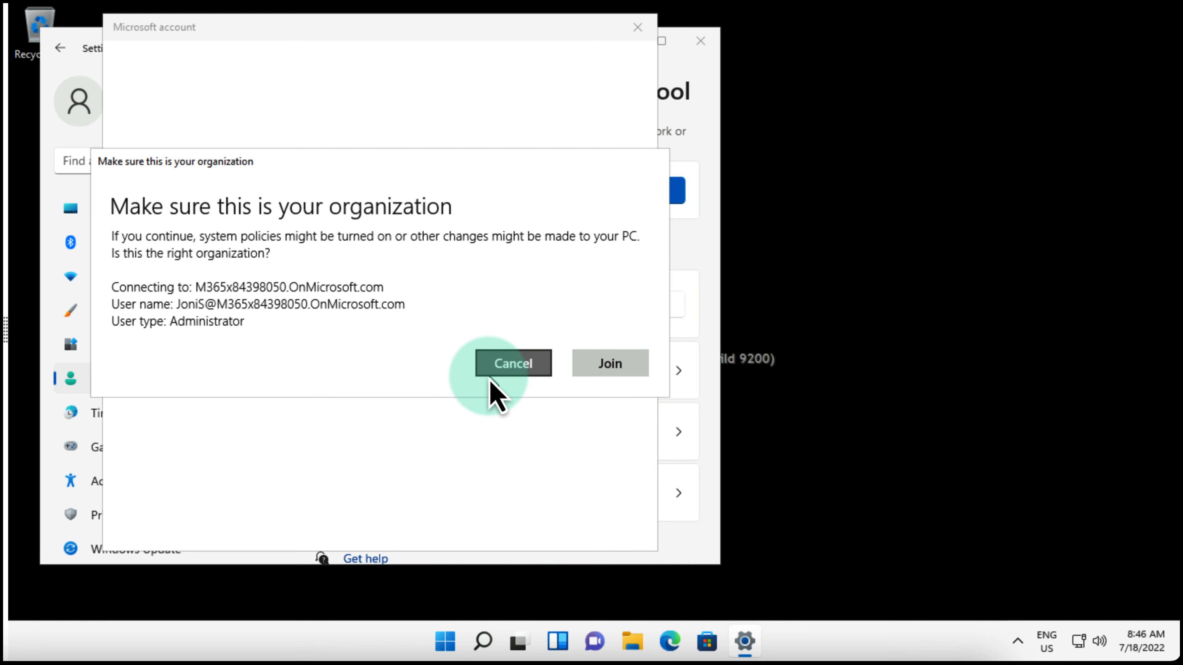
Step: Confirm joining the Contoso organization, finish the setup and close Settings
click(613, 366)
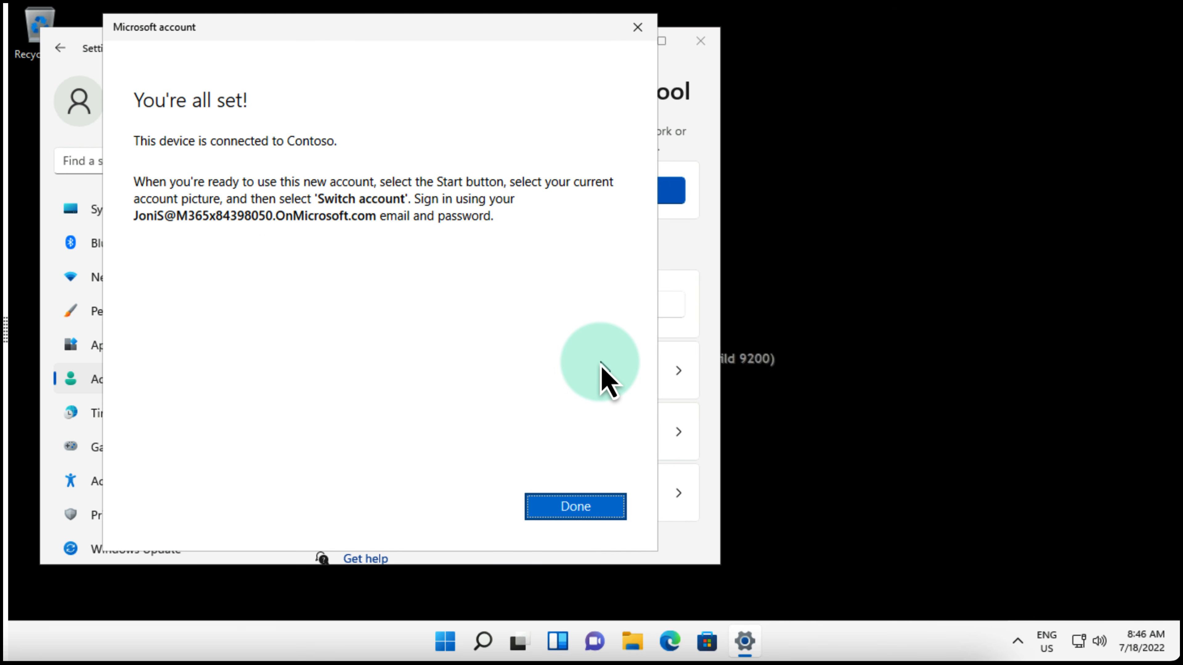
click(561, 508)
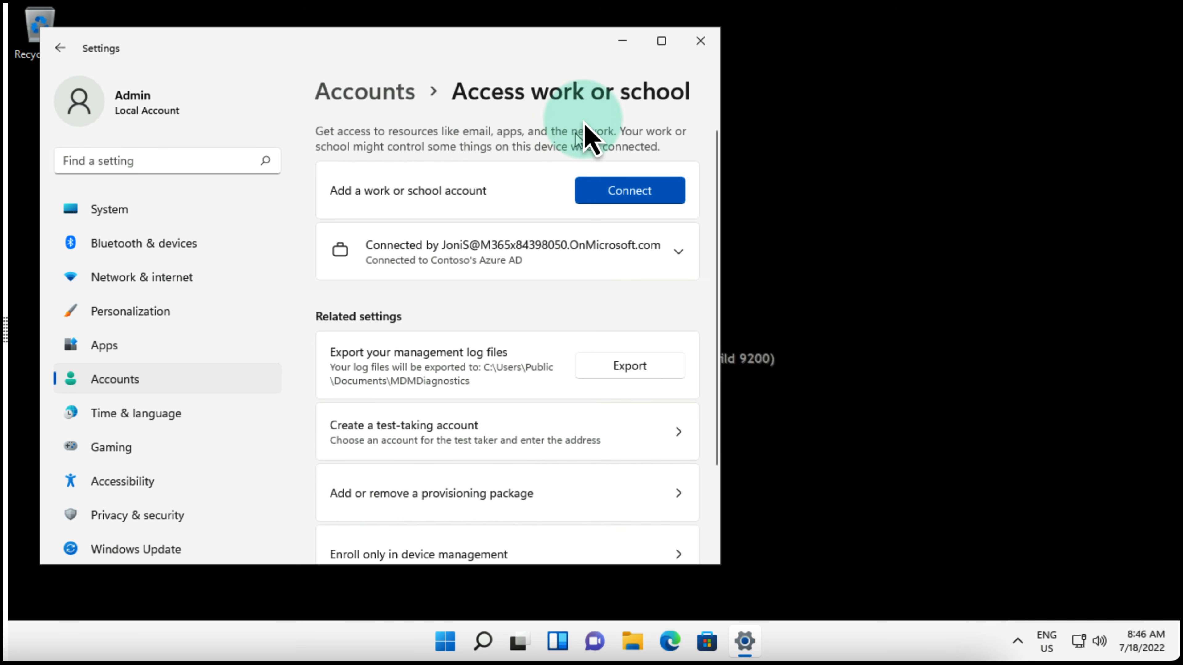
click(699, 42)
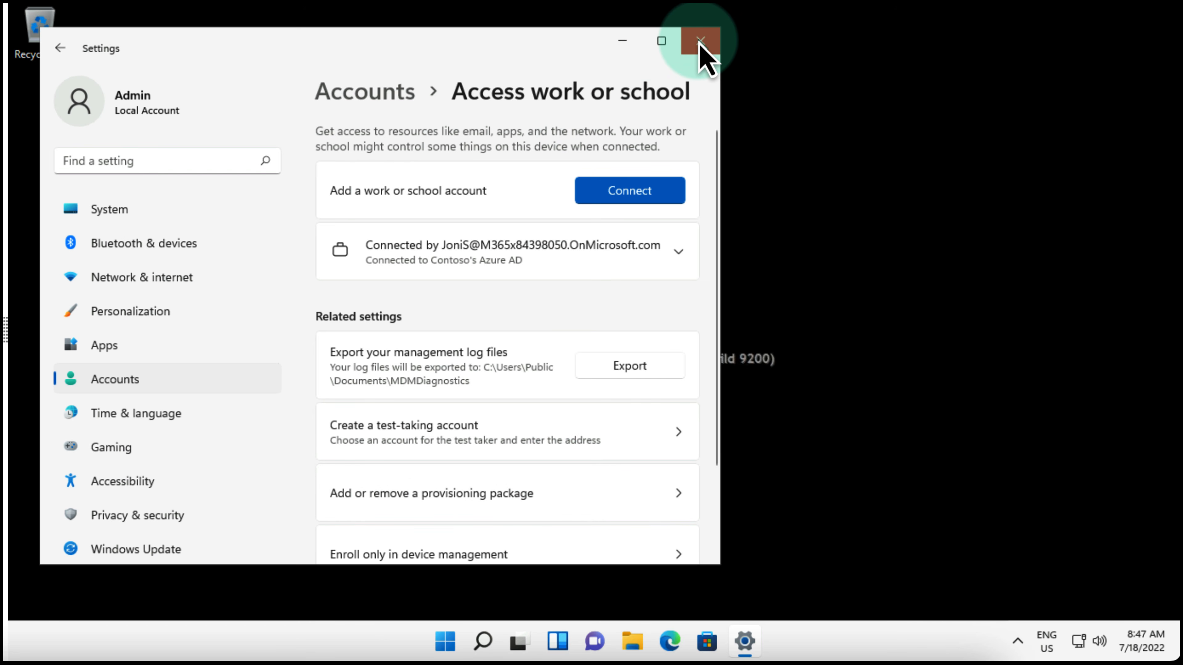
Step: Close Settings, sign out from the Start quick-link menu, and choose Other user
click(699, 42)
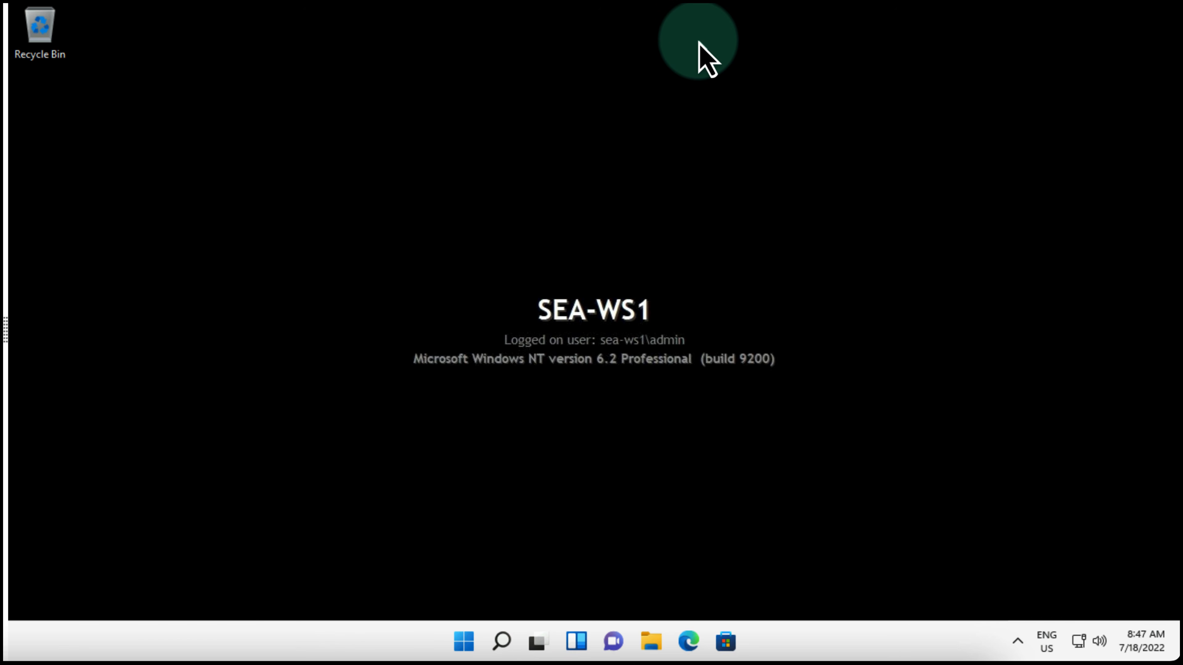
right_click(466, 645)
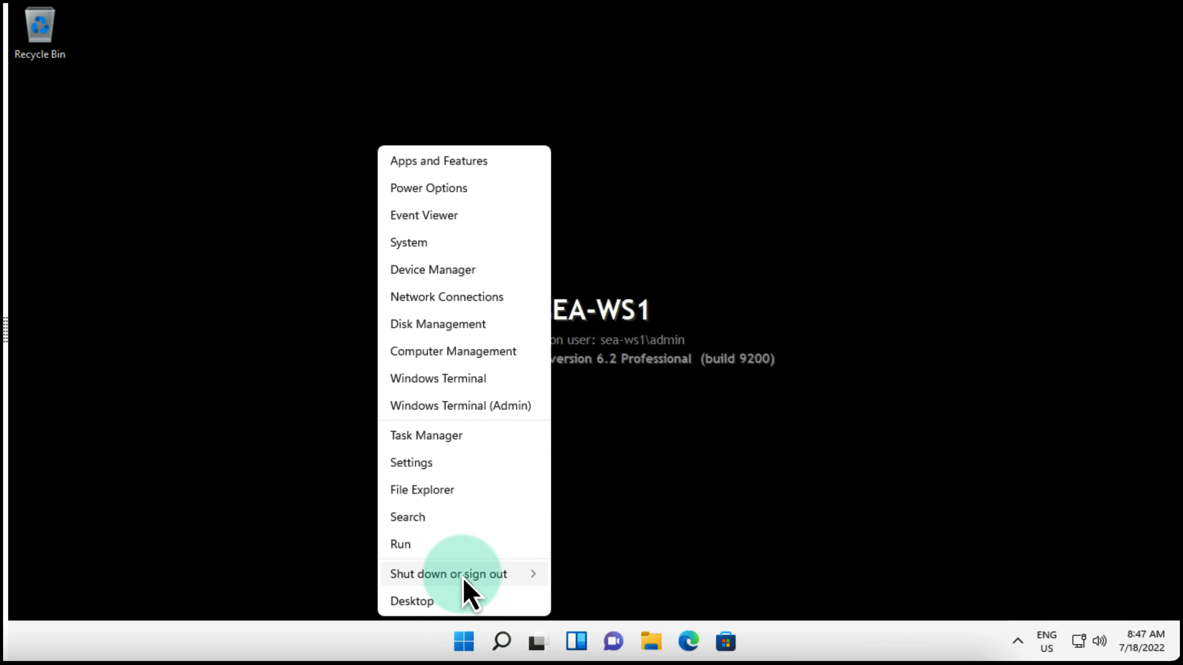
mouse_move(472, 576)
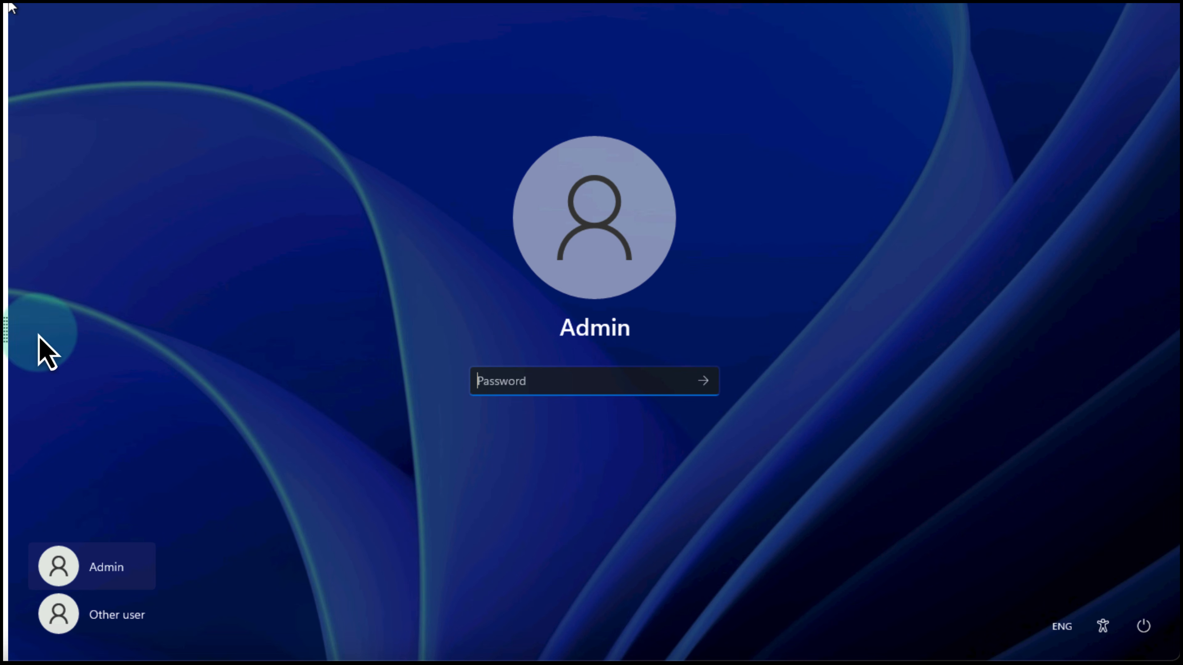
click(122, 612)
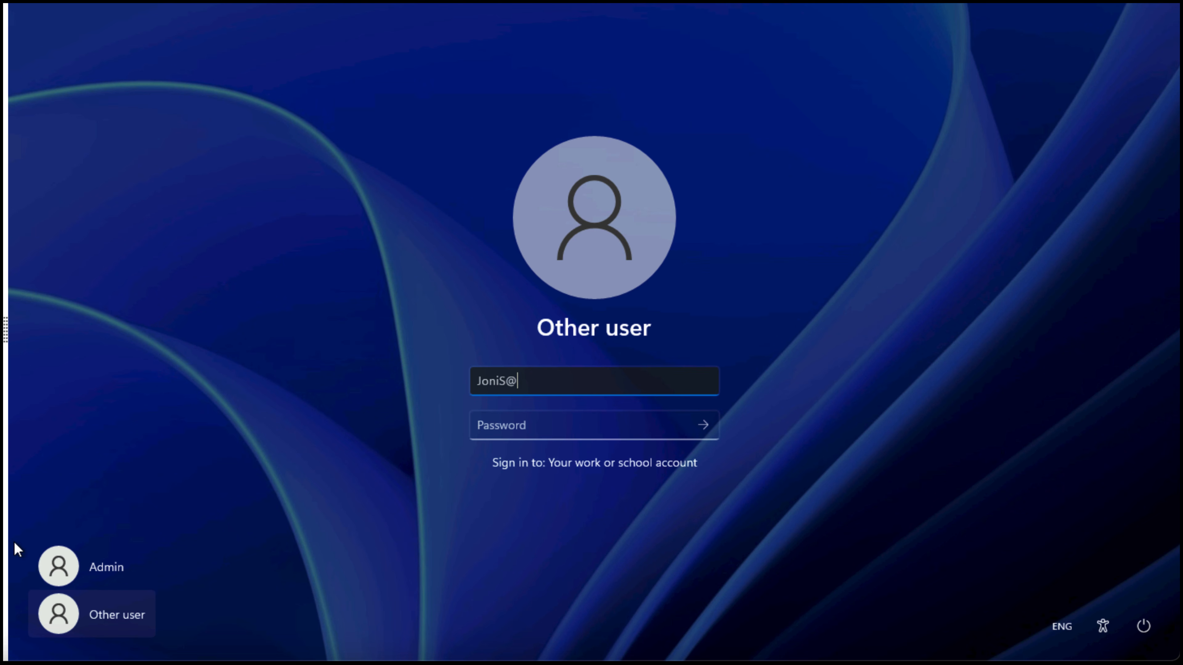
Step: Sign in with the Azure AD work account's e-mail and password
click(533, 438)
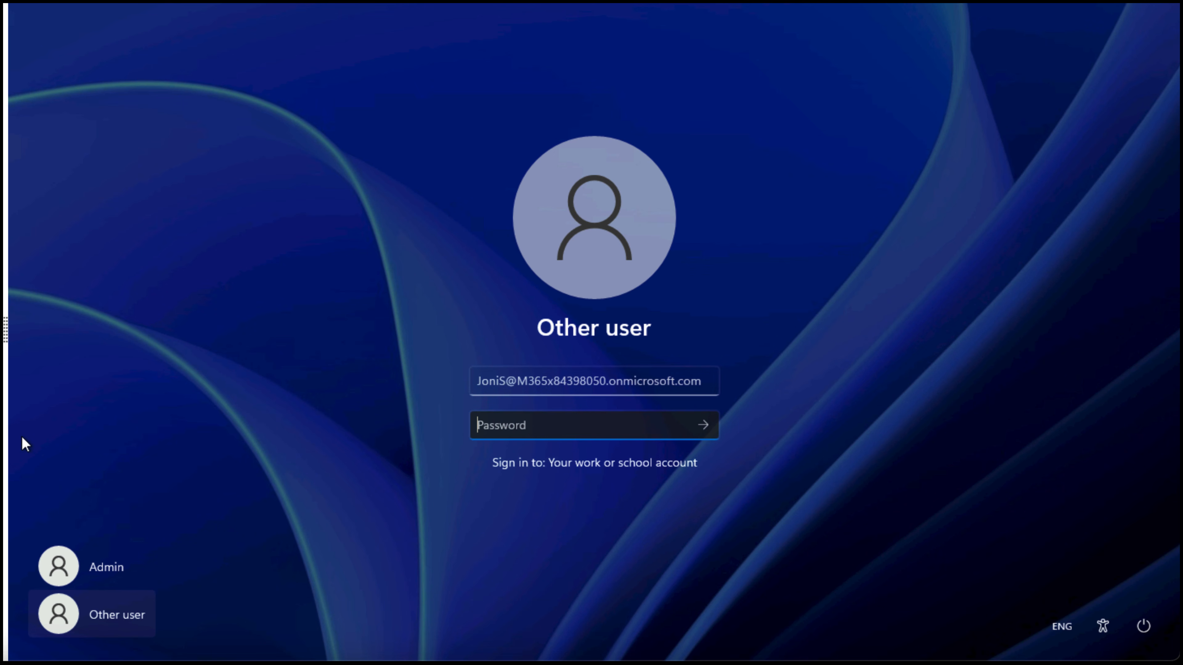
text(***********)
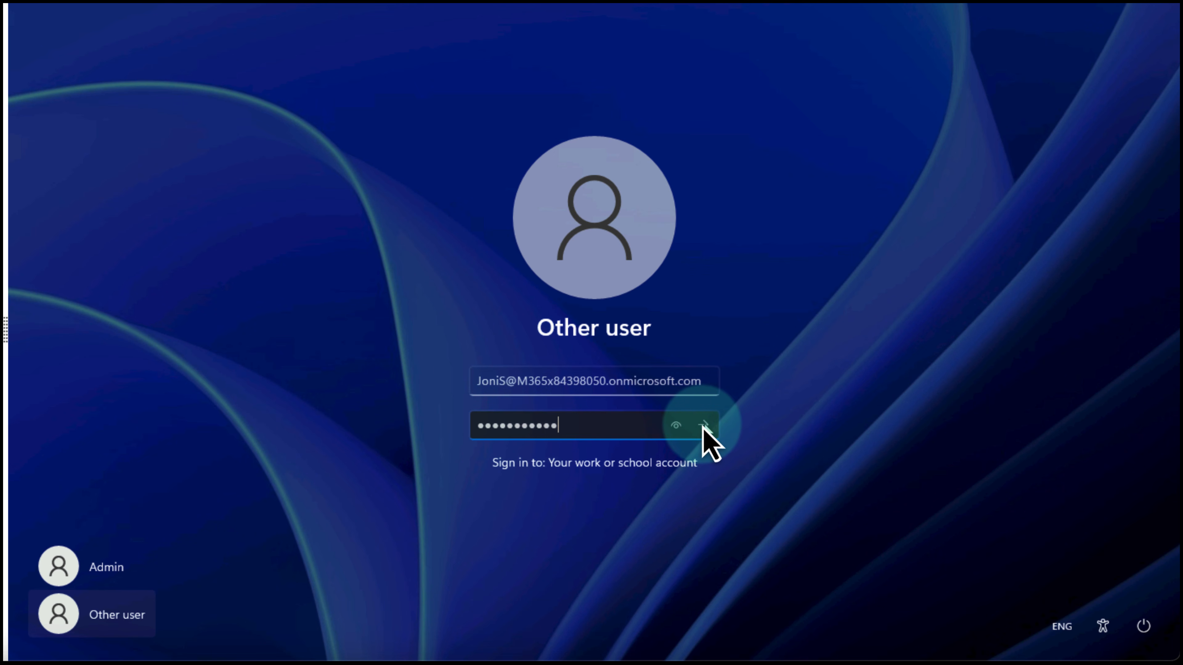
click(704, 424)
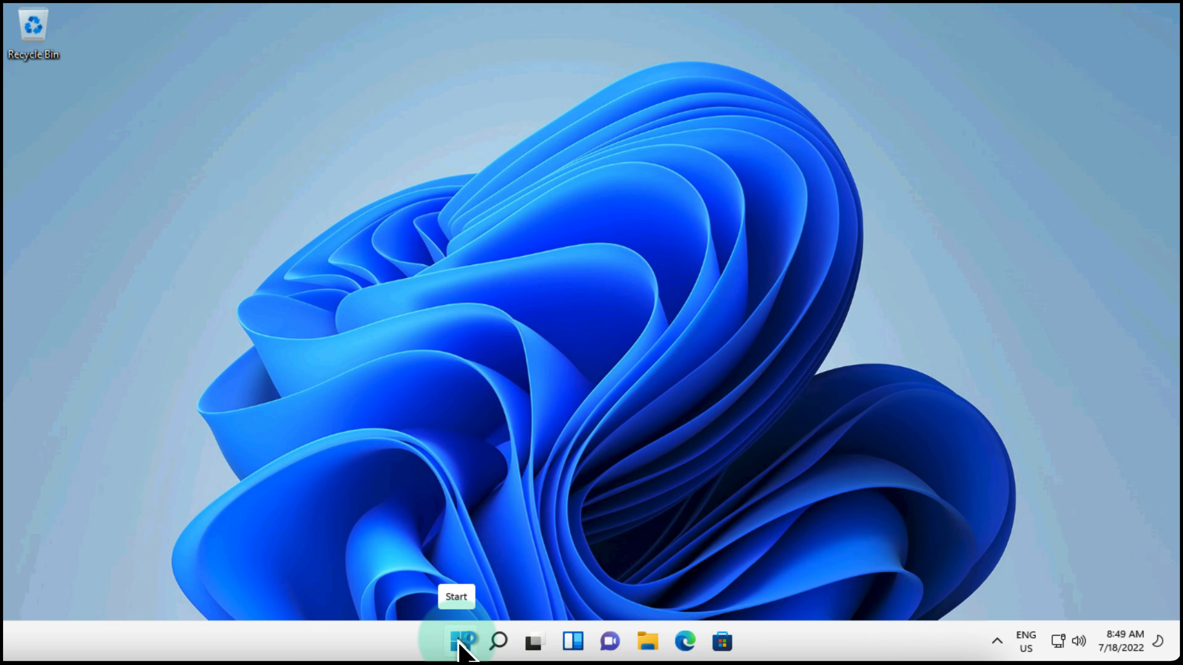
Step: Dismiss the quick-link menu and launch Settings by searching 'settings' in Start
right_click(461, 651)
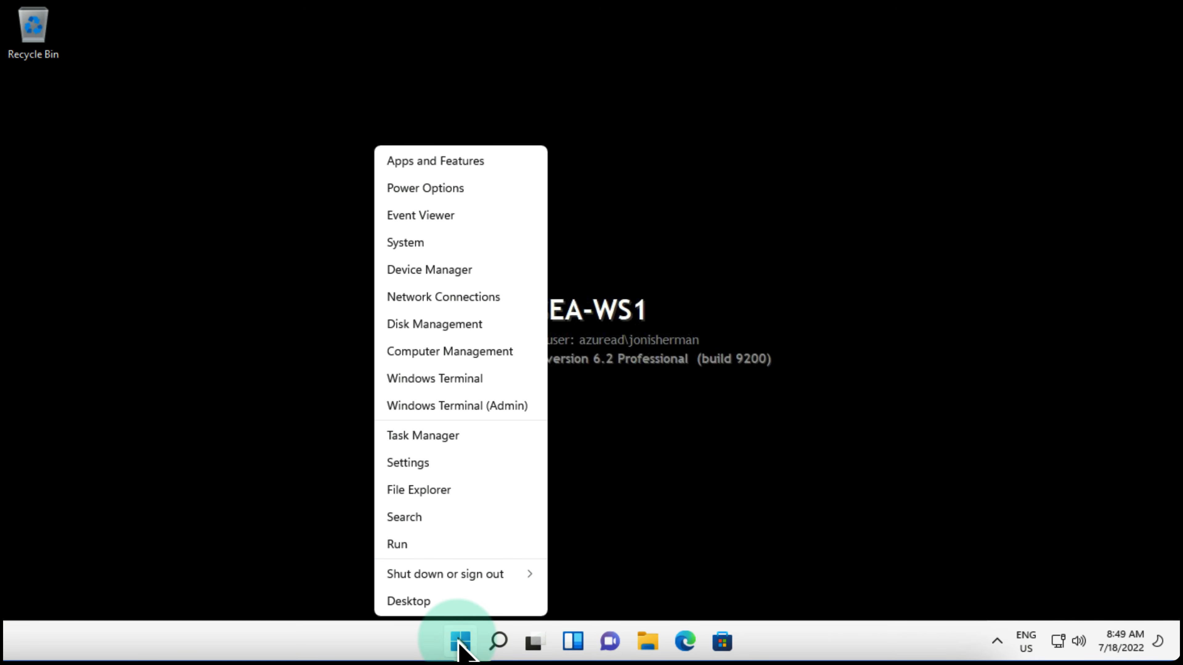
click(314, 457)
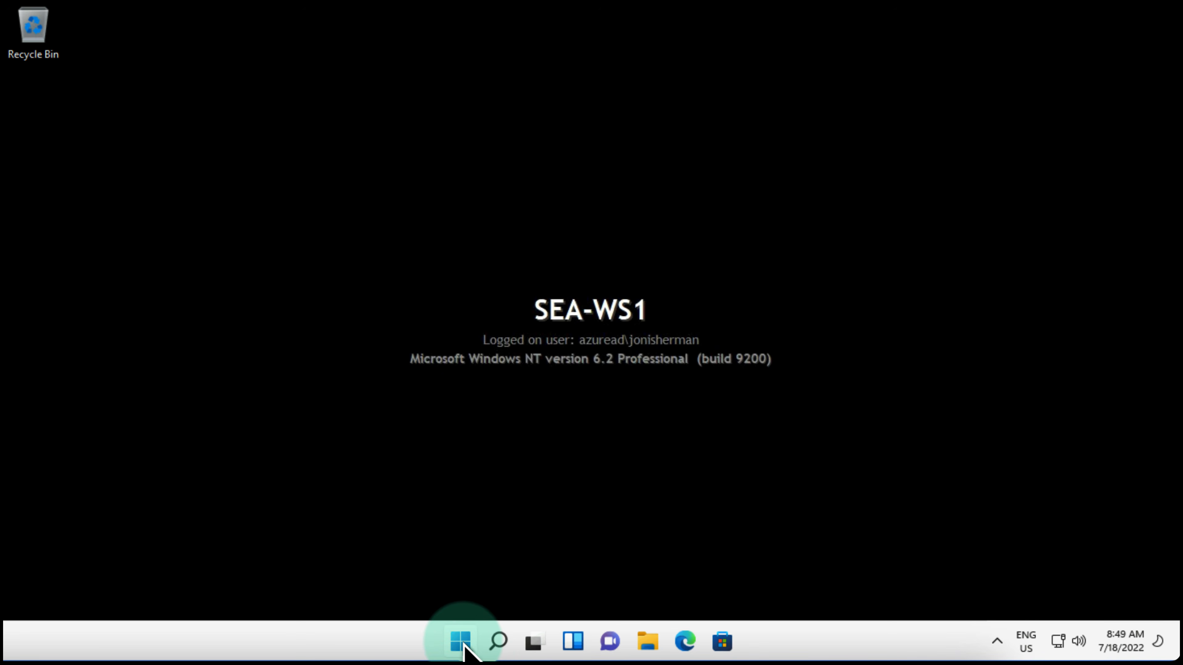
click(464, 645)
text(setti)
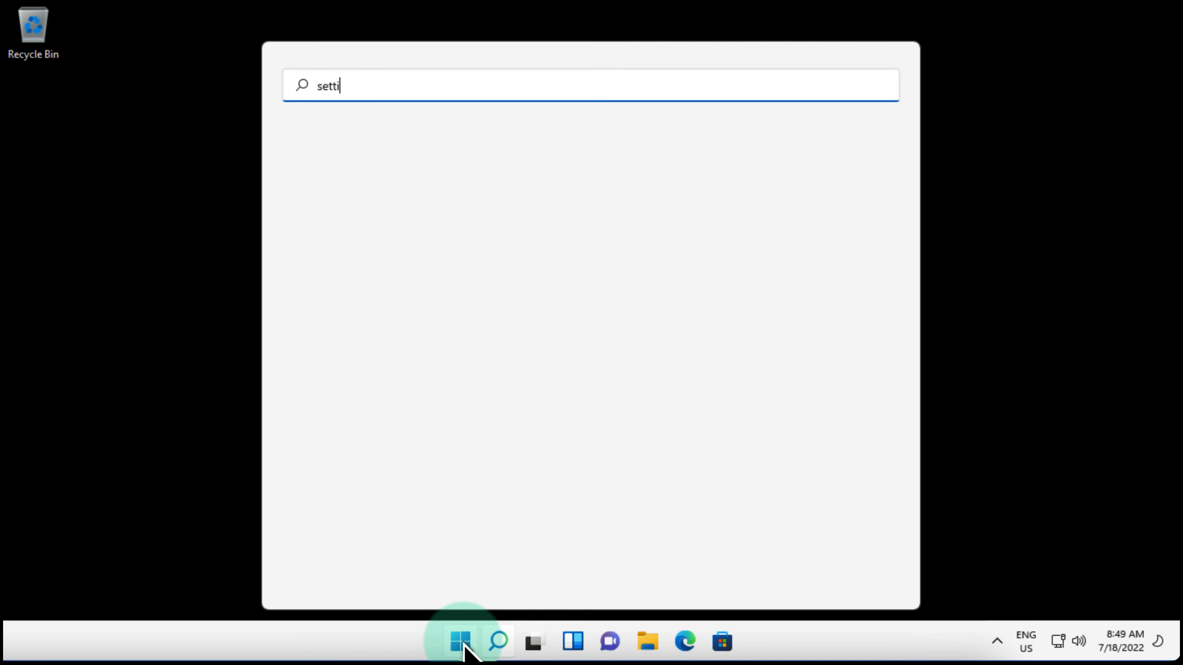
text(ngs)
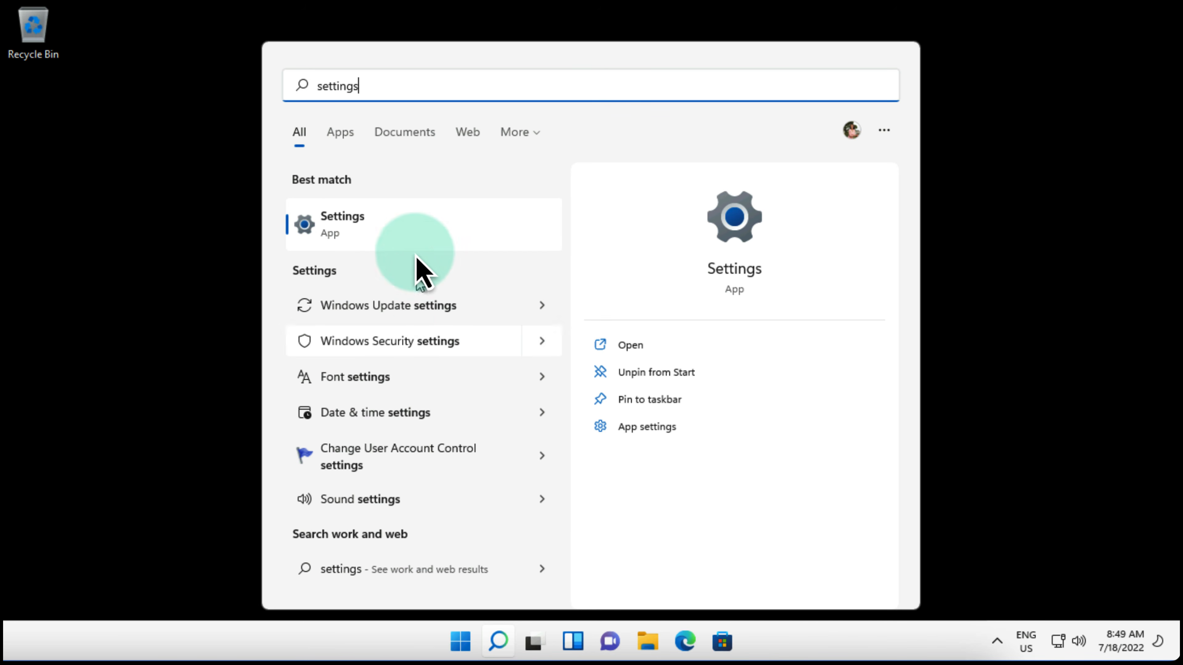
click(363, 223)
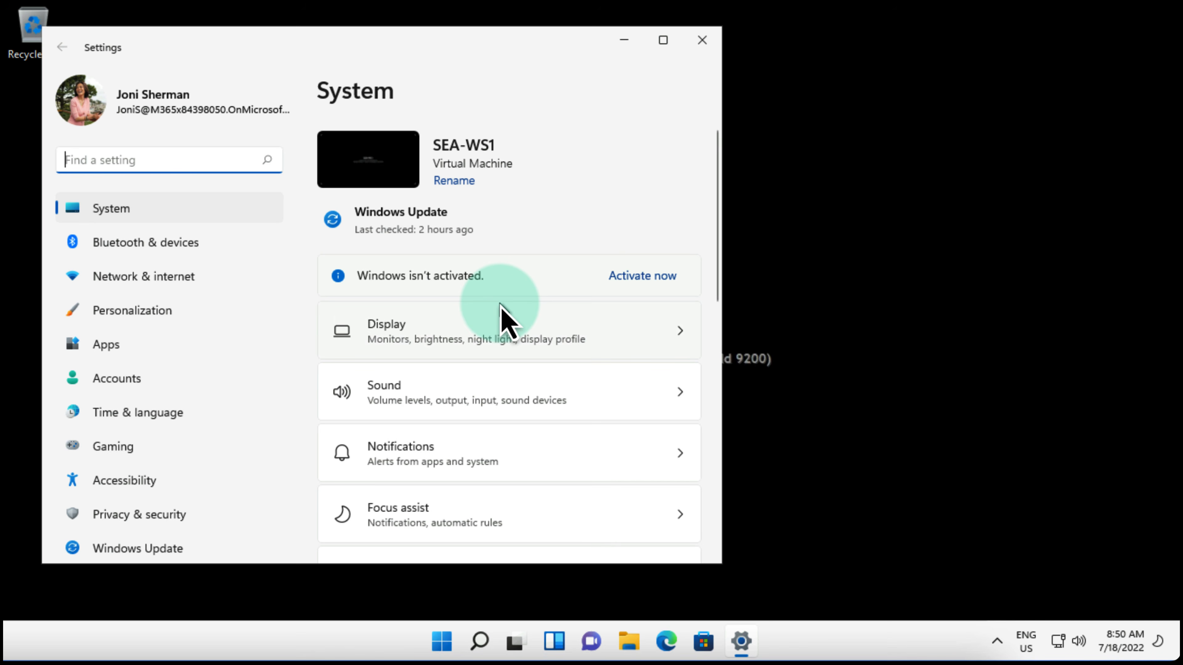
Step: Go to Accounts > Access work or school
scroll(502, 300, down, 10)
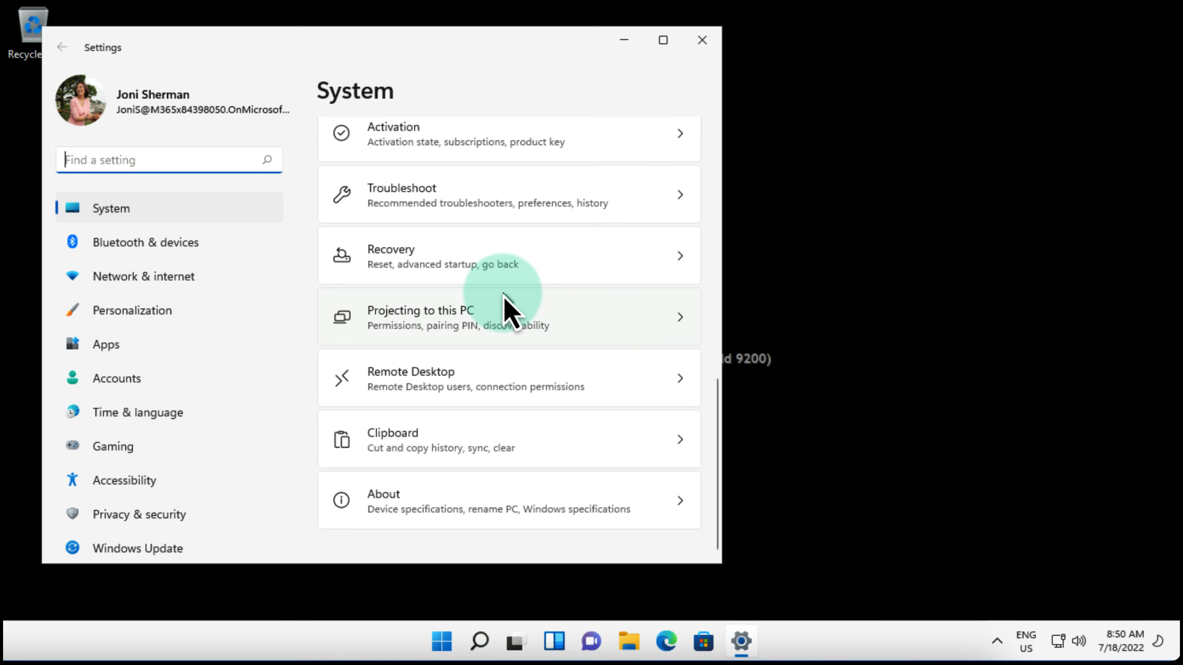
click(117, 385)
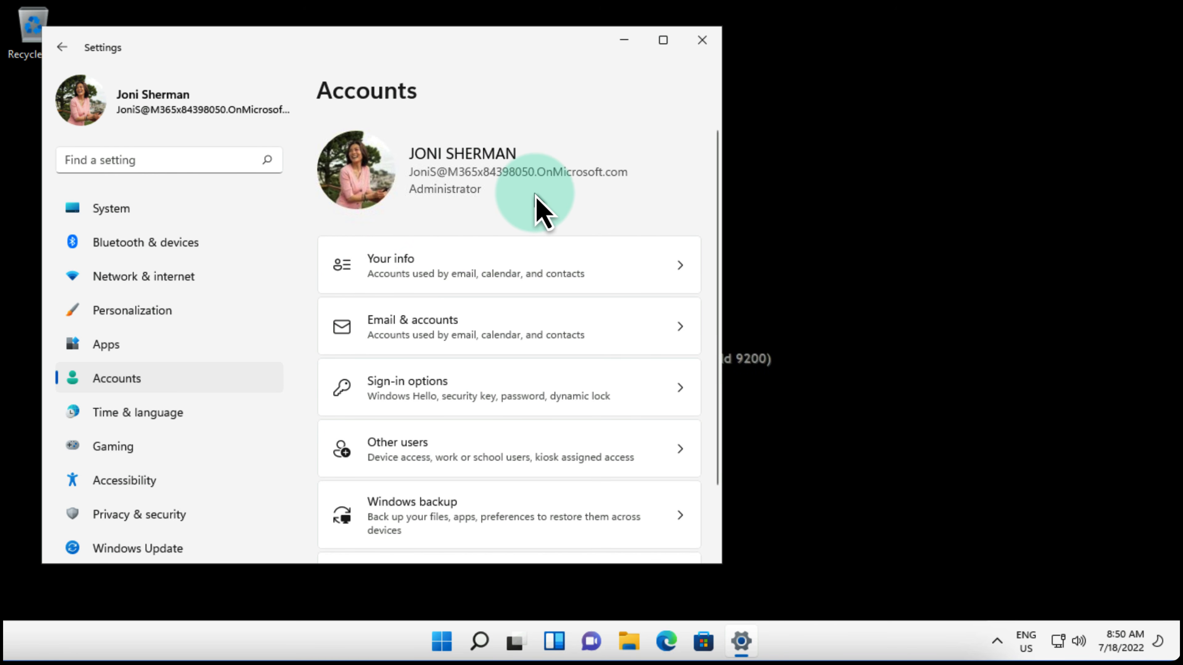
scroll(462, 383, down, 2)
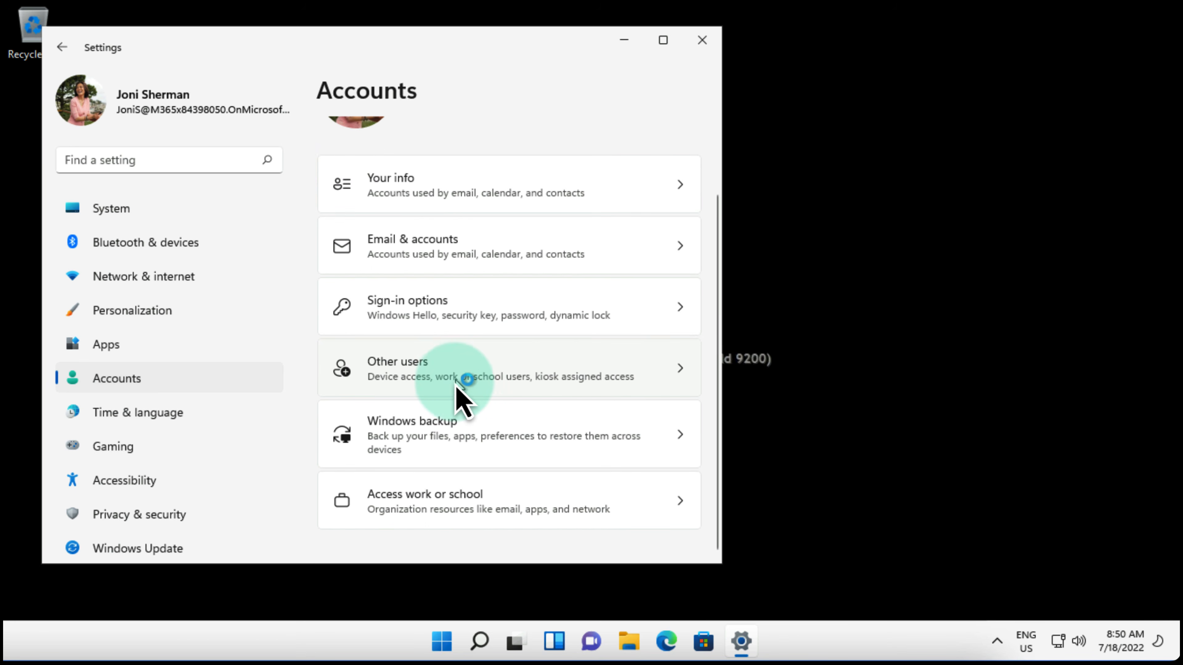
click(410, 511)
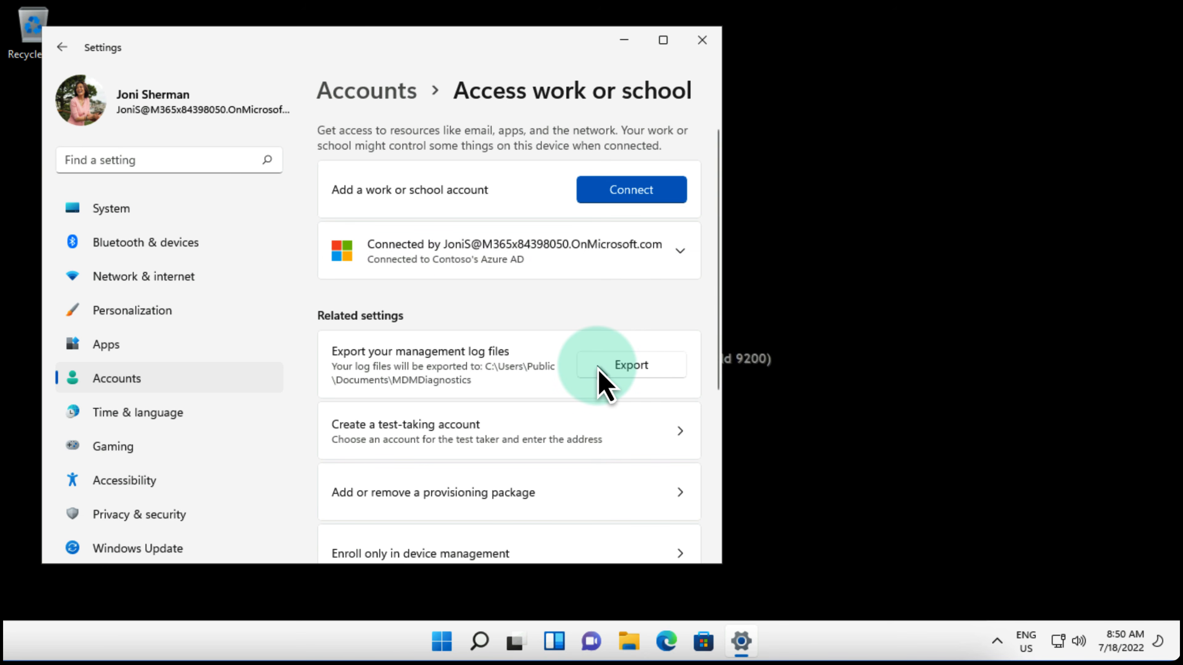
Step: Expand the connected Contoso work account to check its details, then close Settings
scroll(600, 378, down, 5)
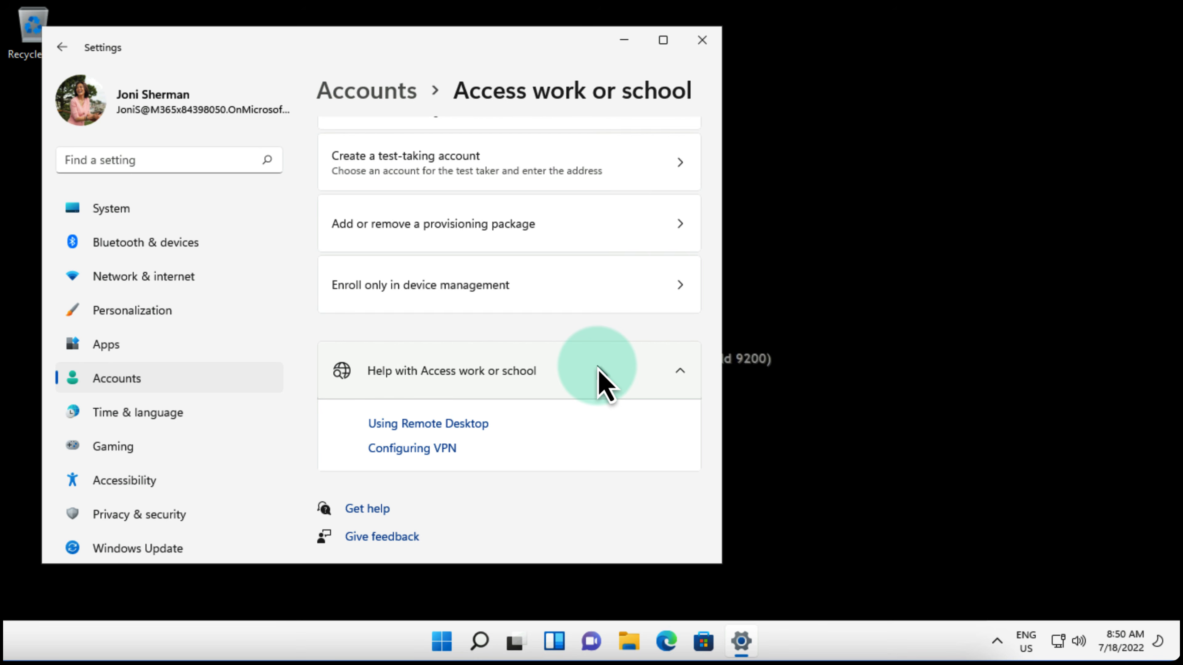
scroll(601, 377, up, 5)
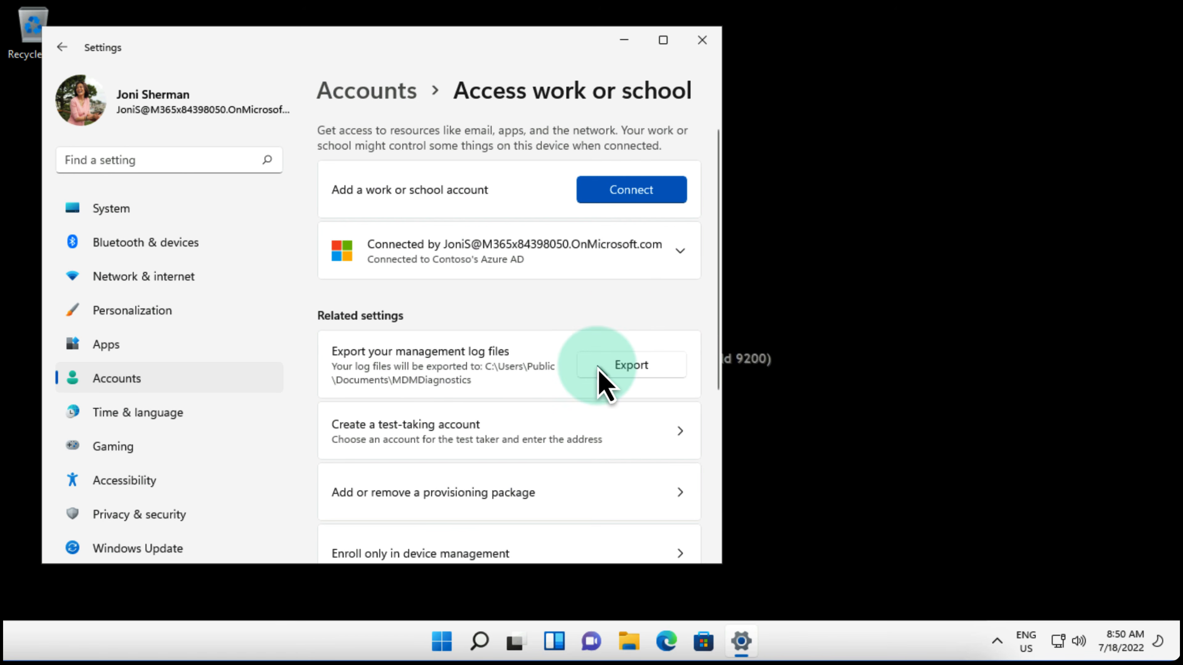
click(681, 253)
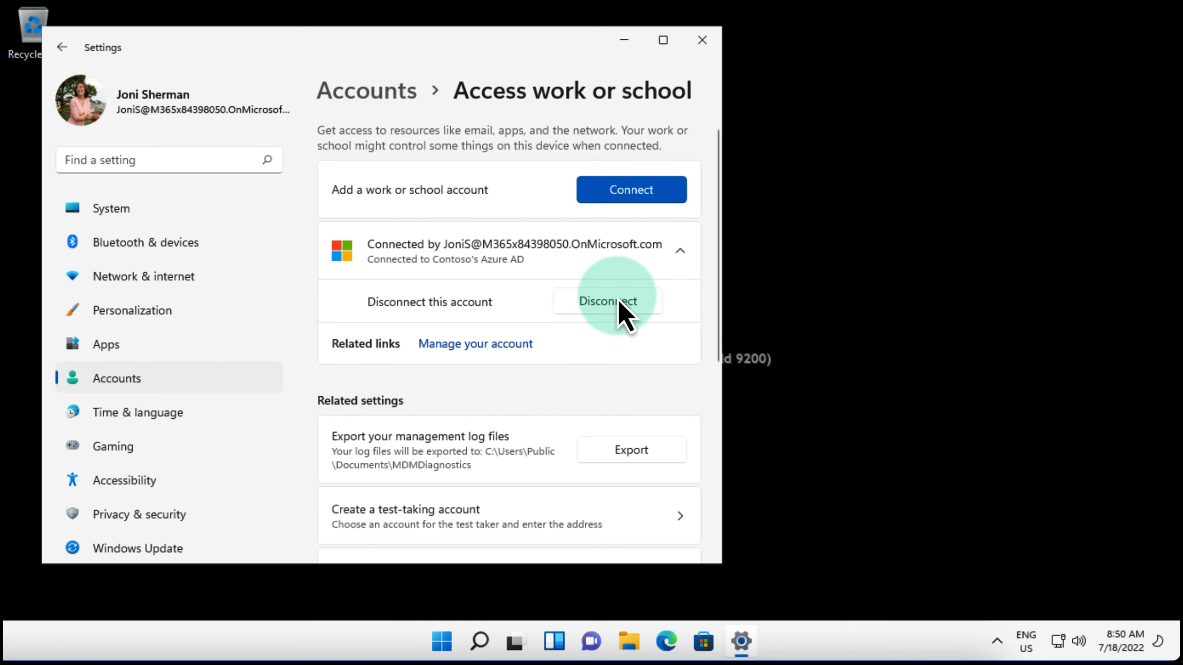
click(701, 41)
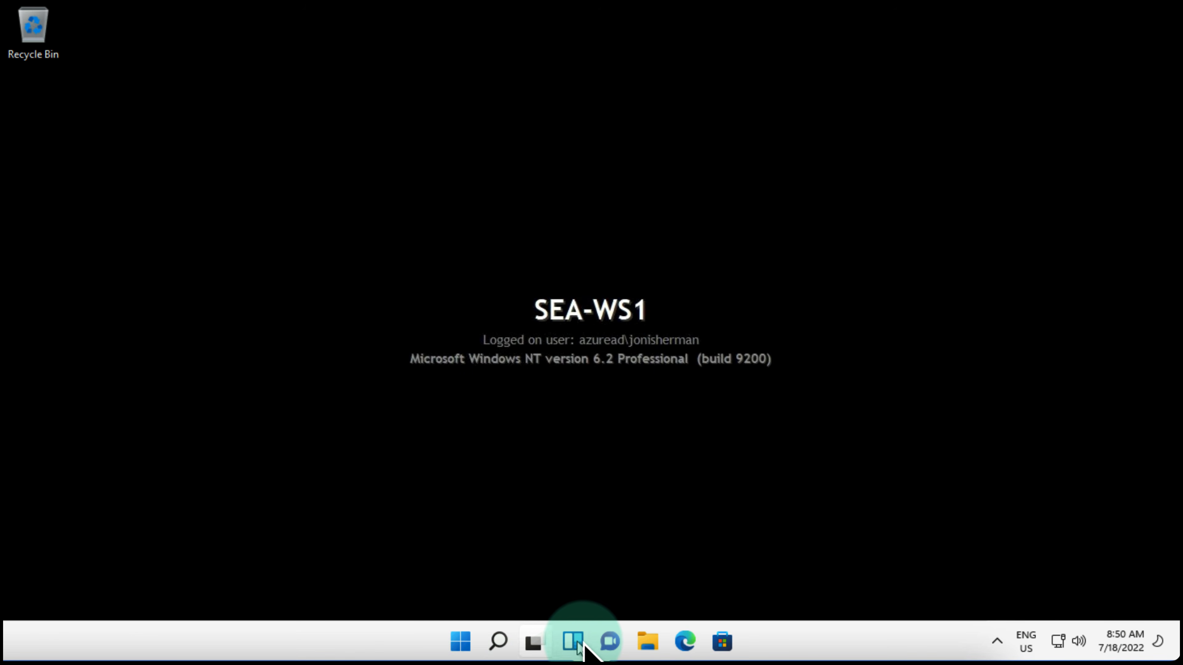
Step: Open Edge to Office home, step through the welcome tour, and dismiss the Find more apps tip
click(683, 643)
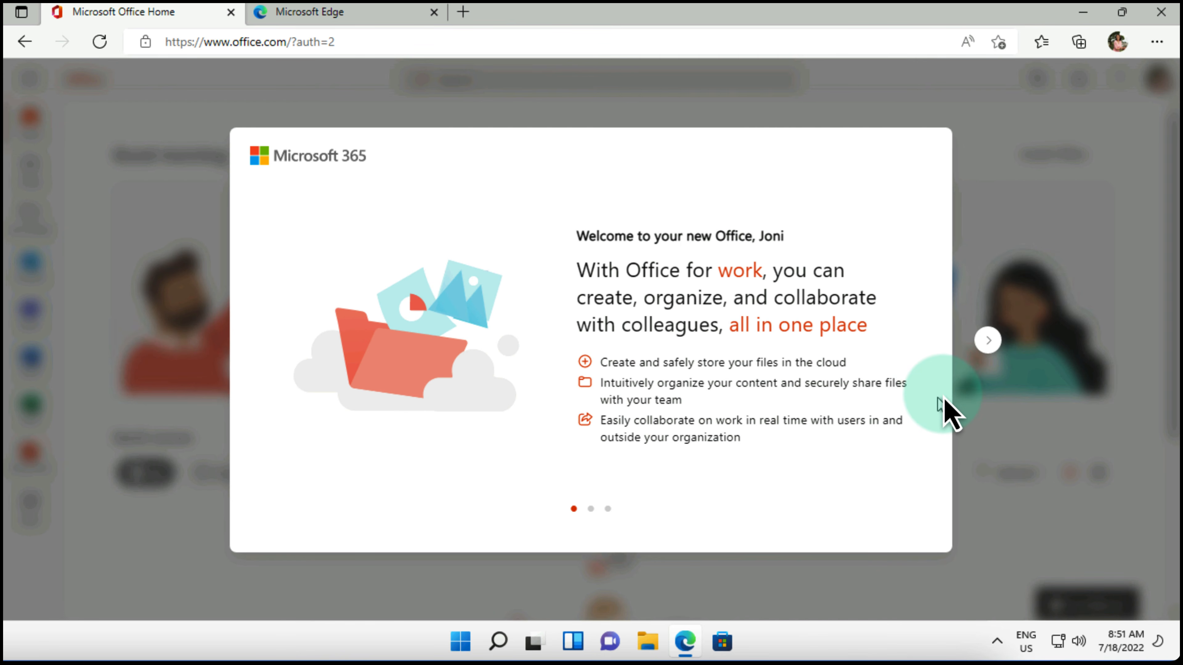
click(989, 341)
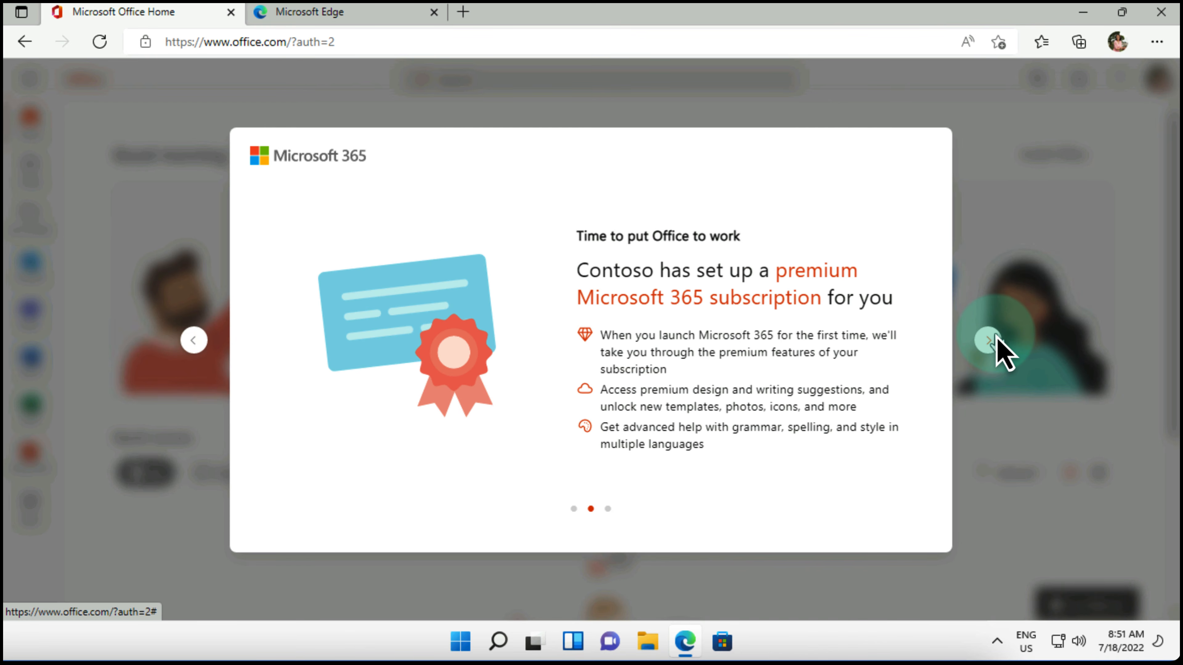
click(992, 343)
click(992, 342)
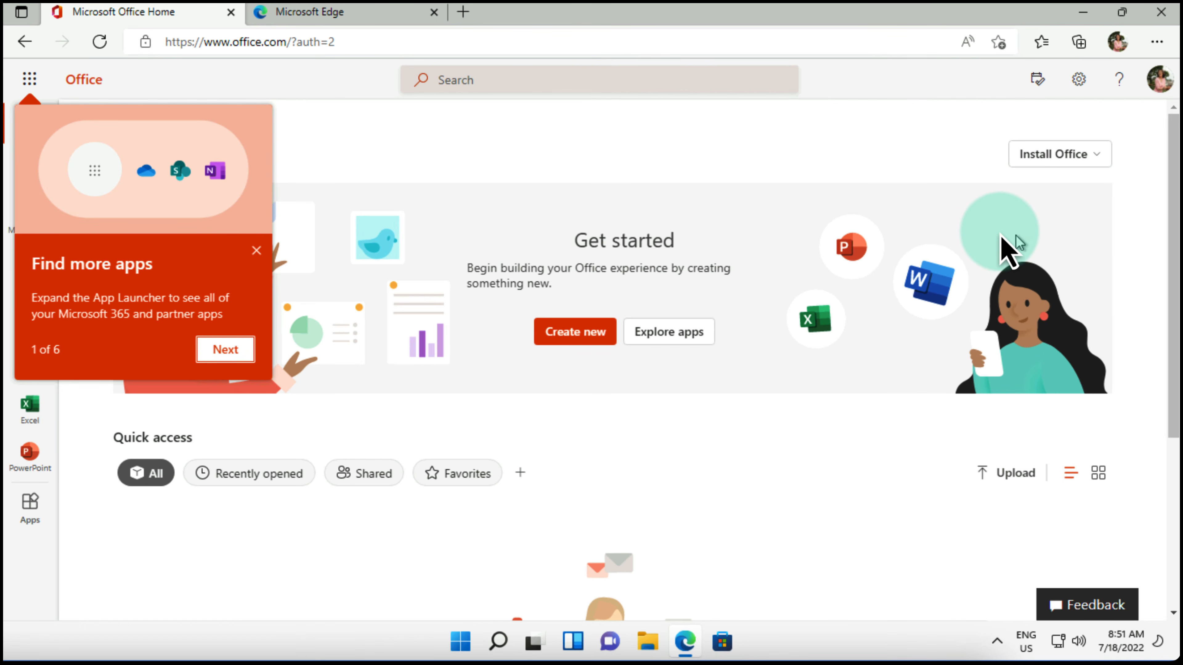
click(257, 252)
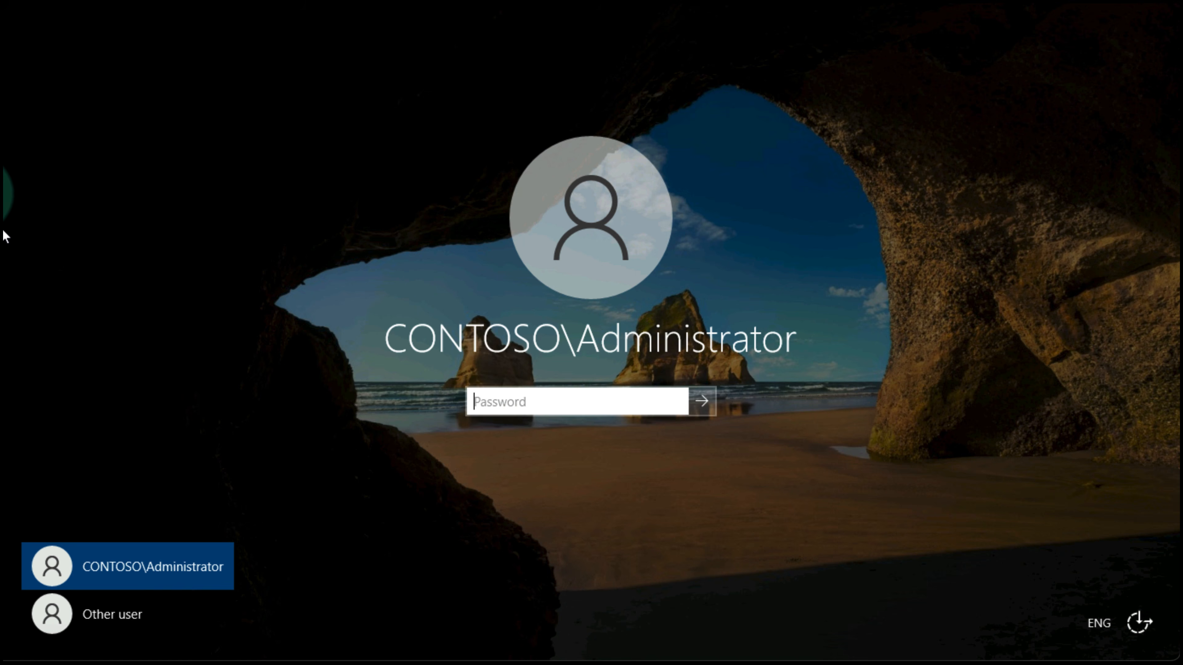
Step: Sign in as CONTOSO\Administrator, list all devices, and open SEA-WS1's properties
key(Return)
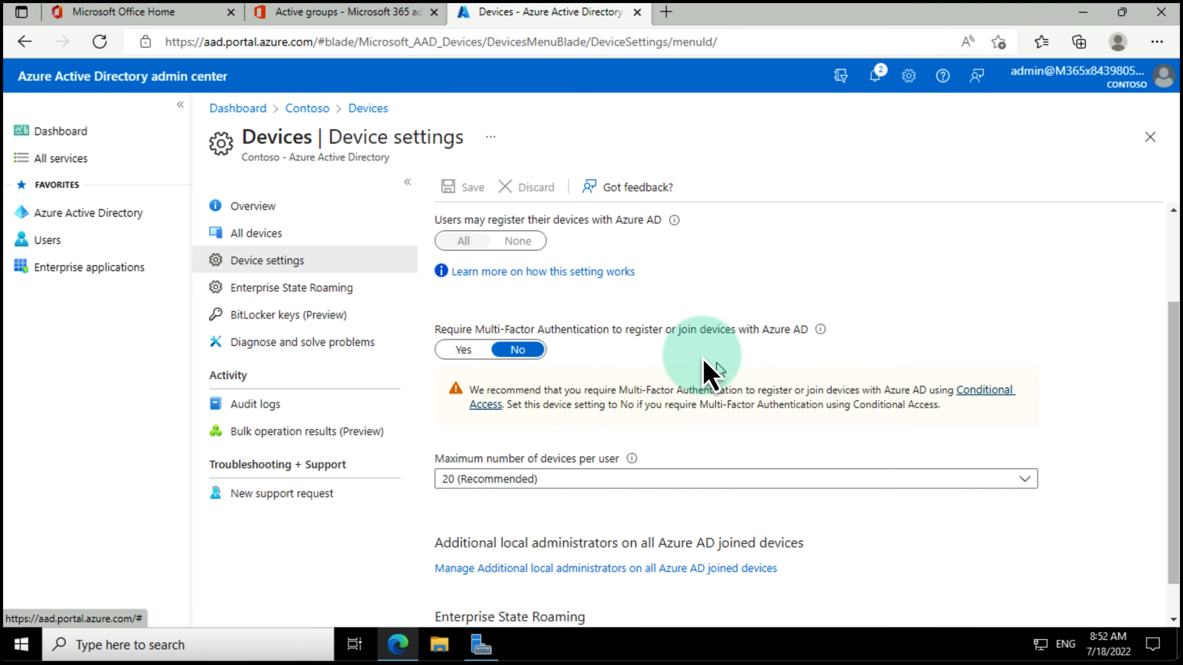
click(259, 235)
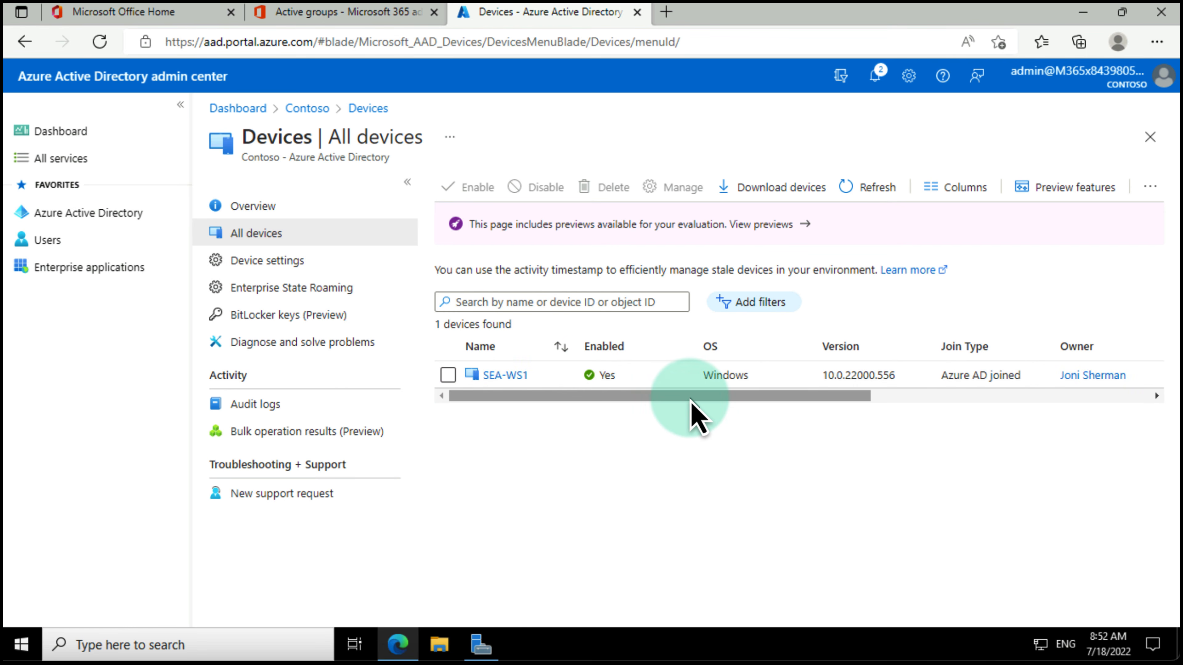
drag(691, 400, 634, 405)
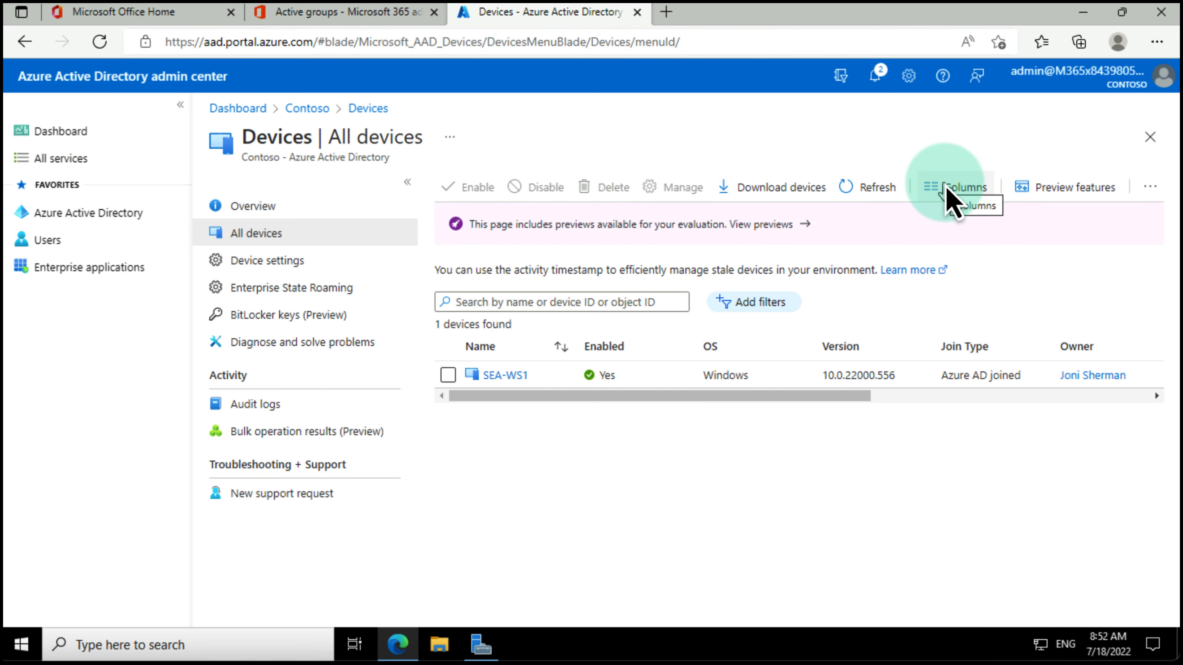
click(498, 379)
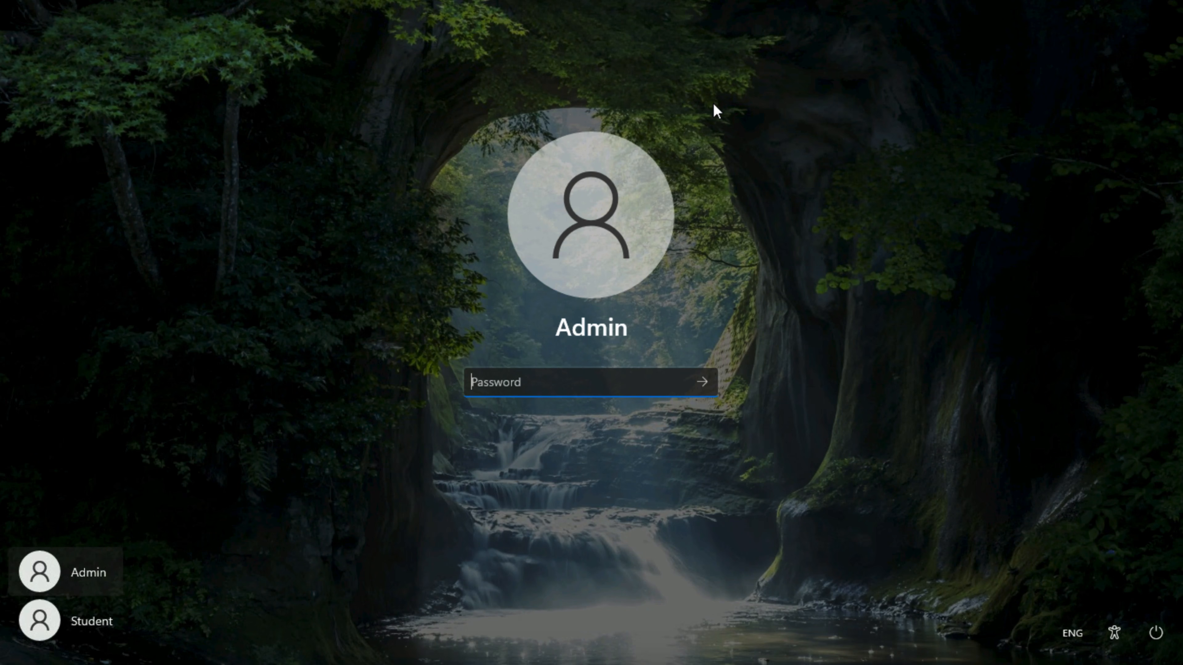
Step: Sign in with the Admin password, then start connecting a work account from Settings > Accounts > Access work or school
text(1)
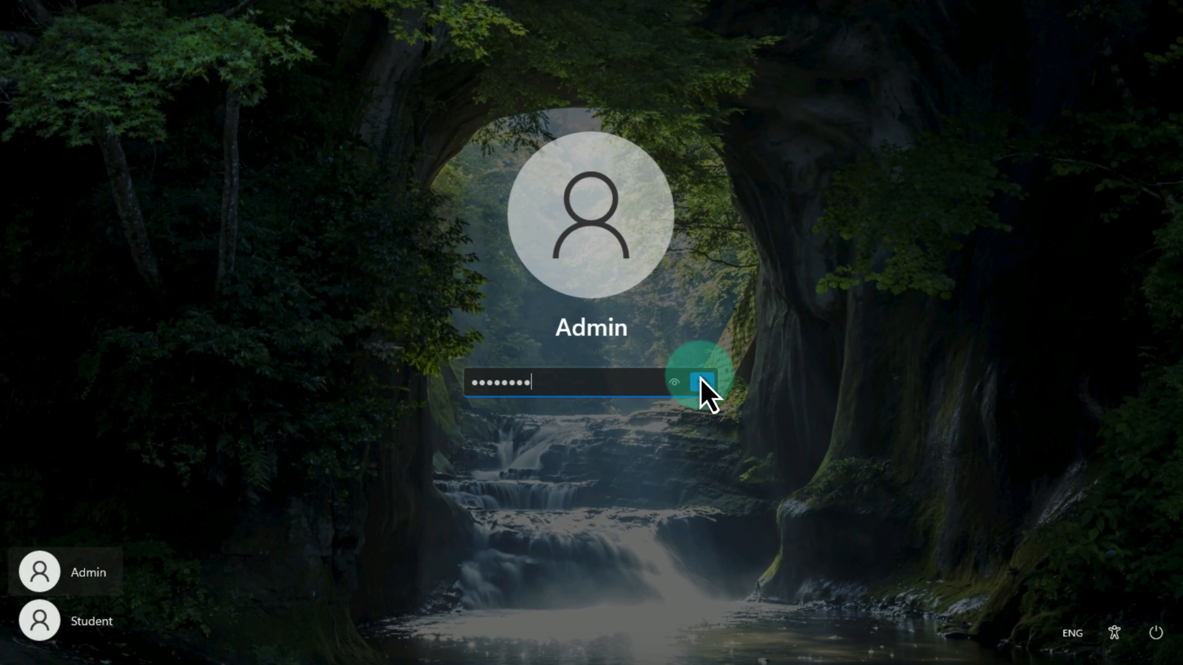
click(702, 382)
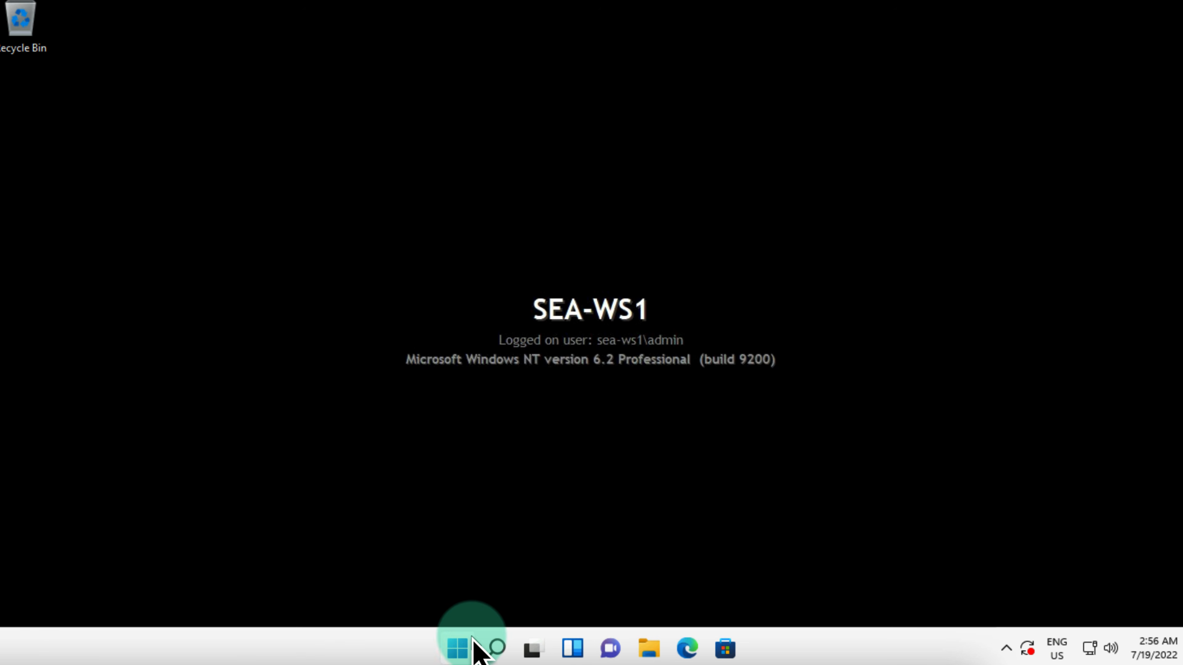
click(458, 648)
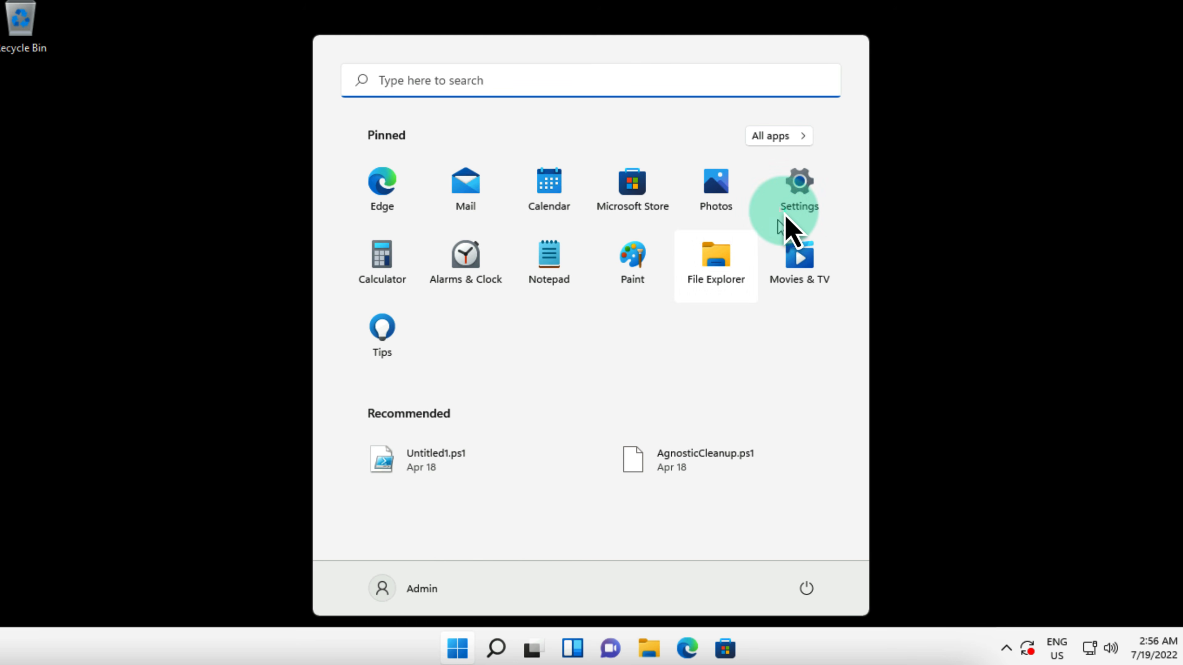
click(800, 186)
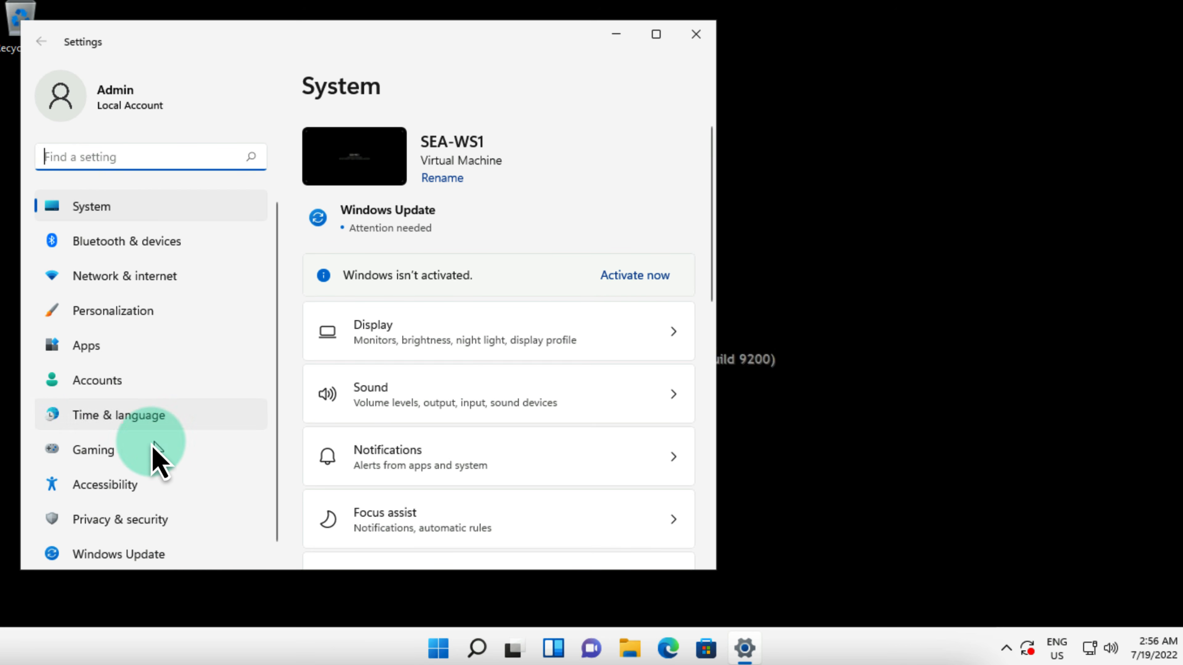
click(92, 391)
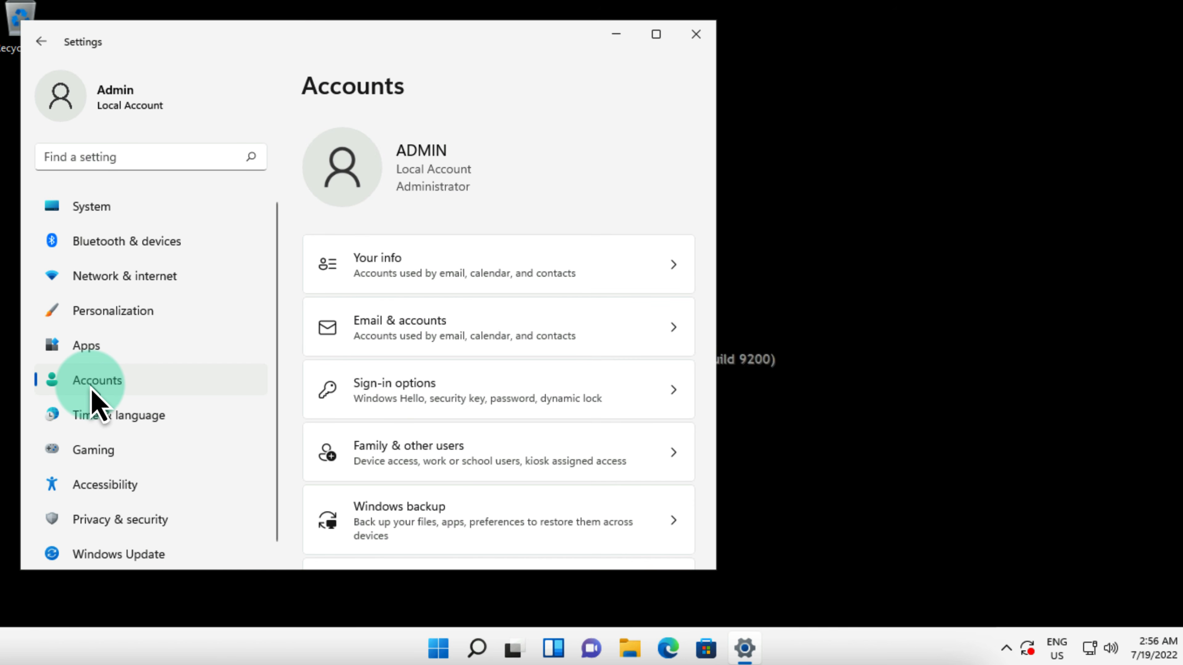
scroll(502, 440, down, 2)
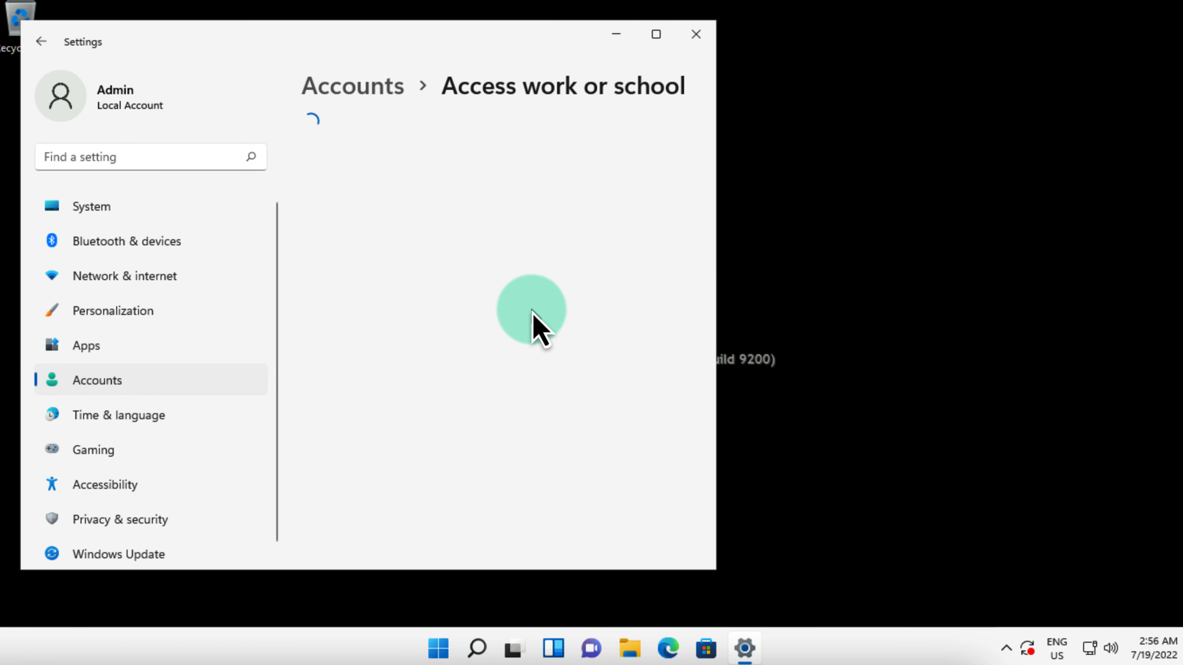
click(637, 187)
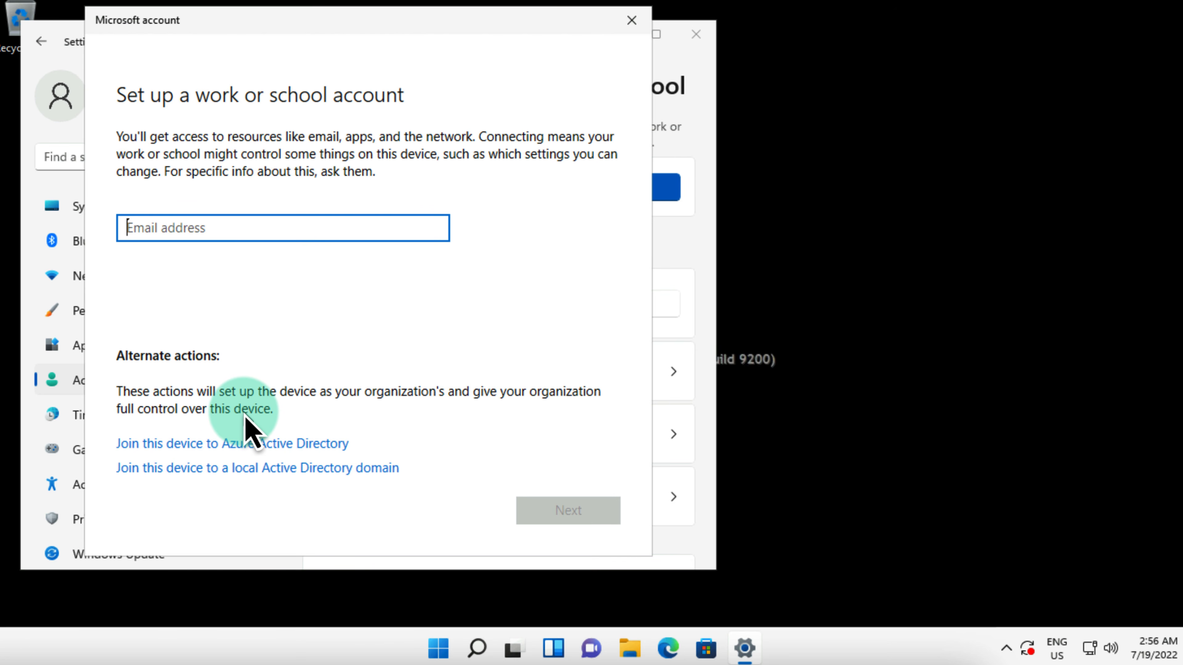
Step: Join SEA-WS2 to Contoso's Azure AD with the administrator work account, then close Settings
click(245, 443)
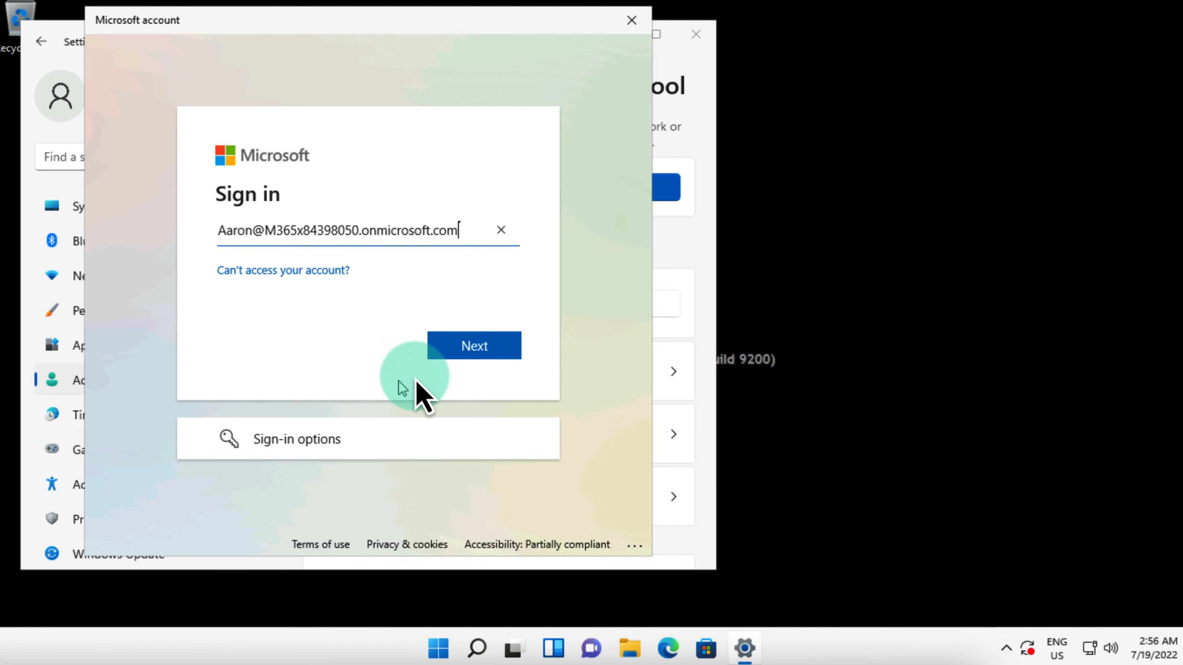
click(451, 349)
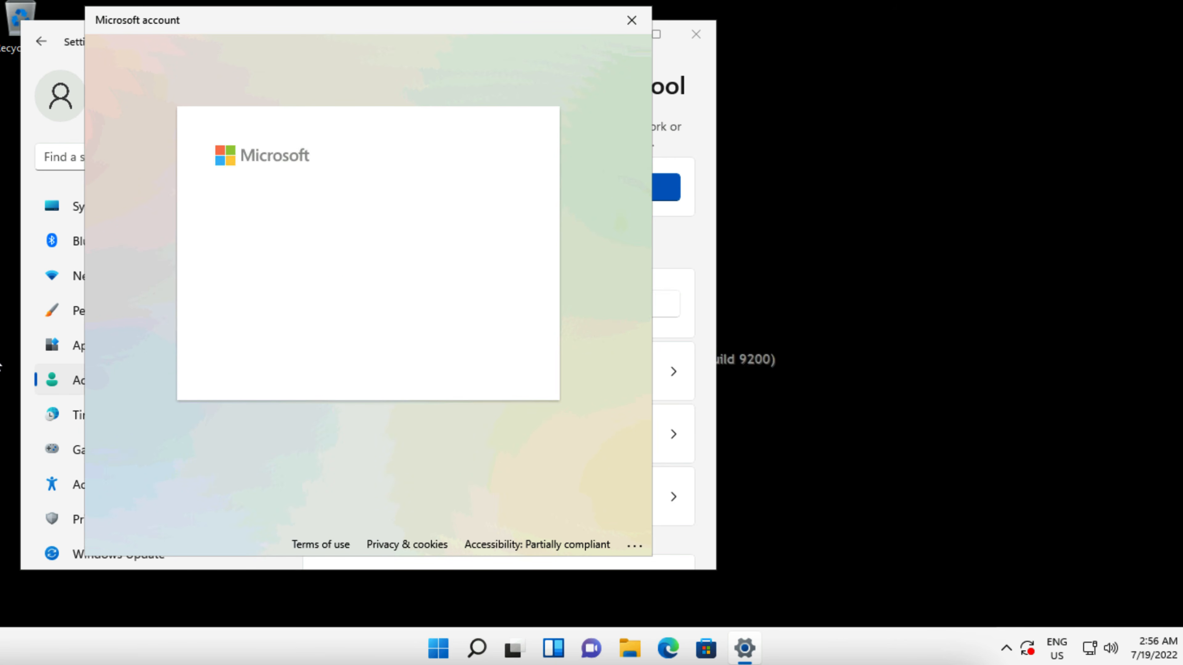
text(********)
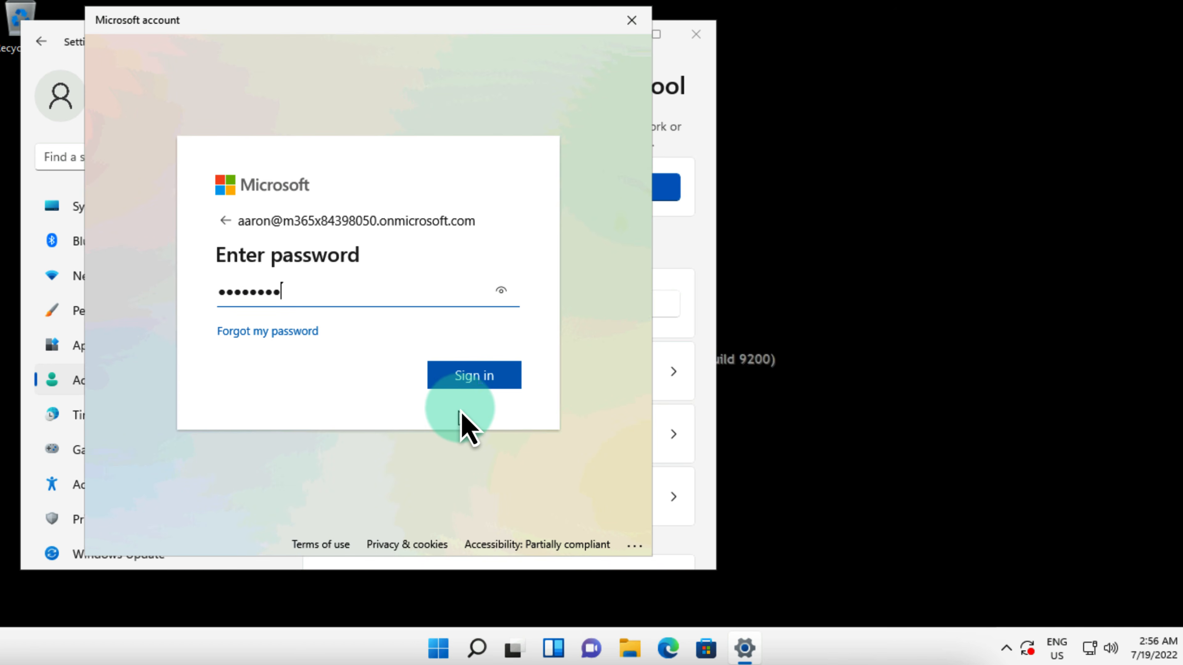
click(472, 378)
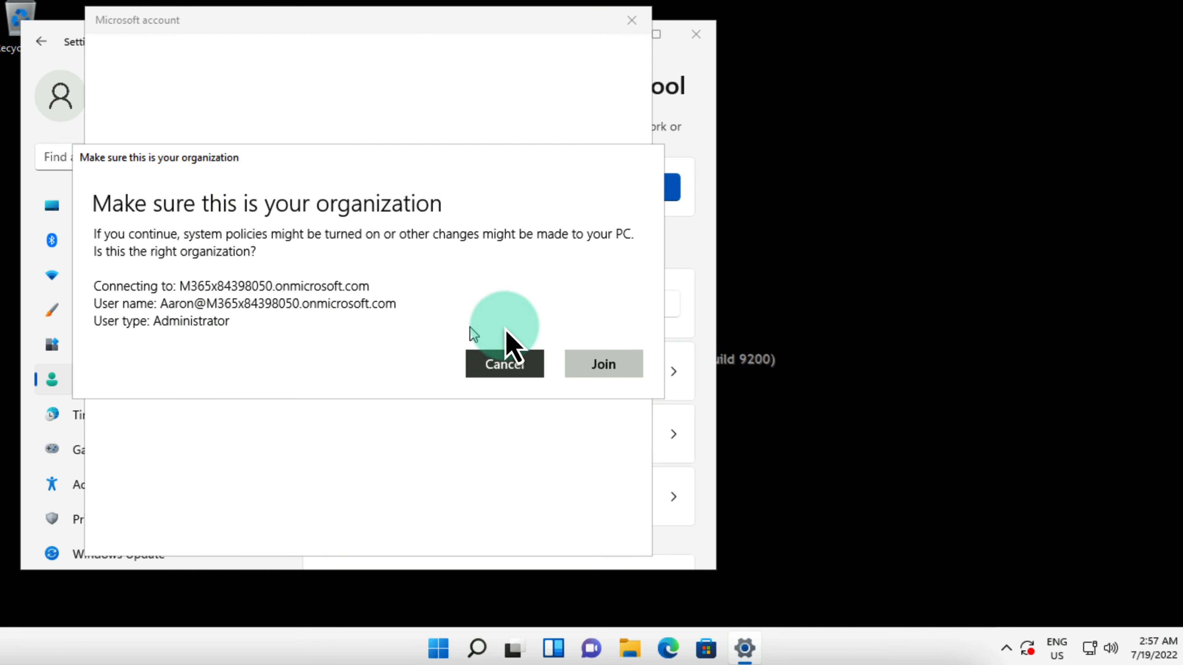
click(619, 365)
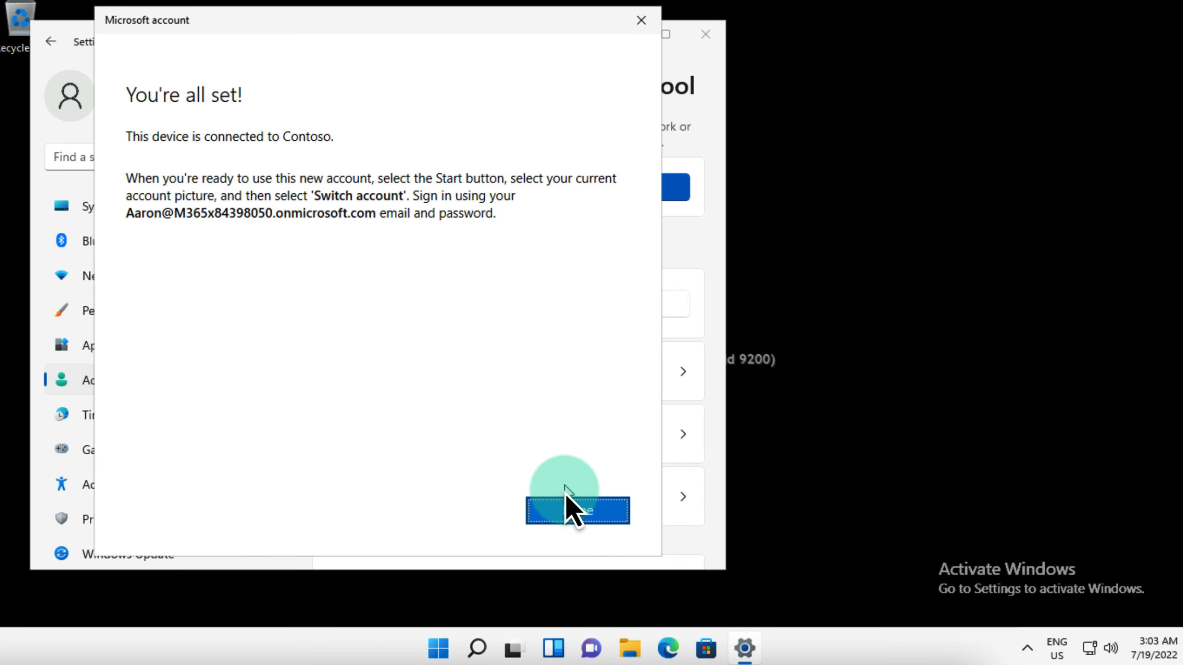
click(577, 511)
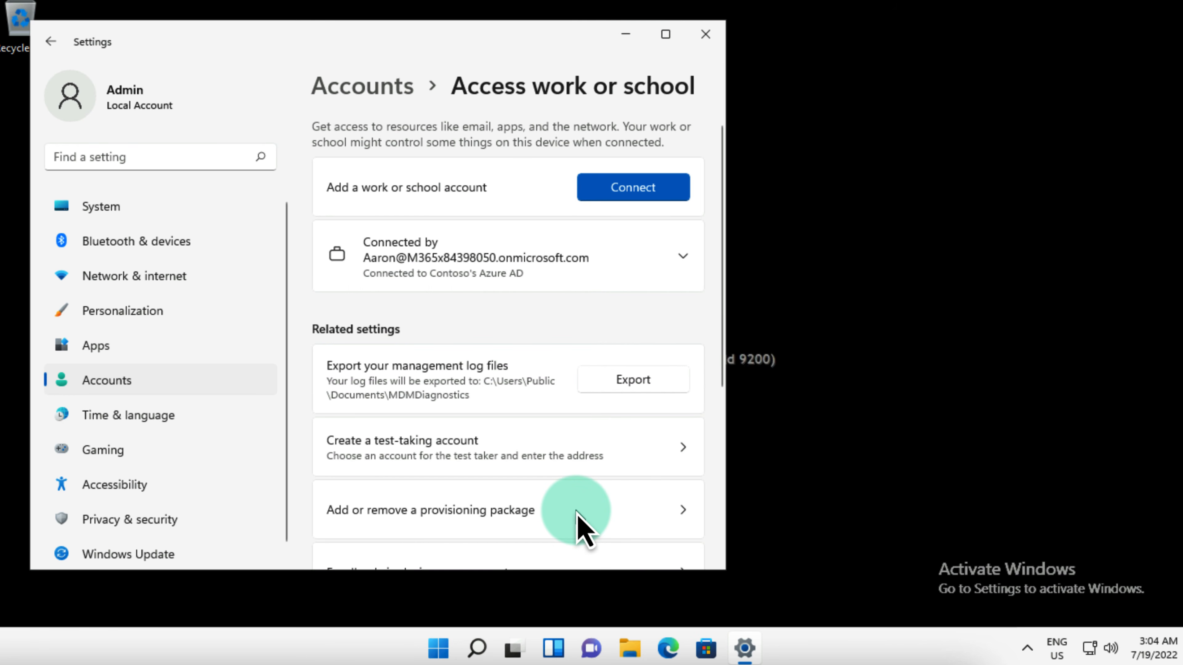
click(710, 41)
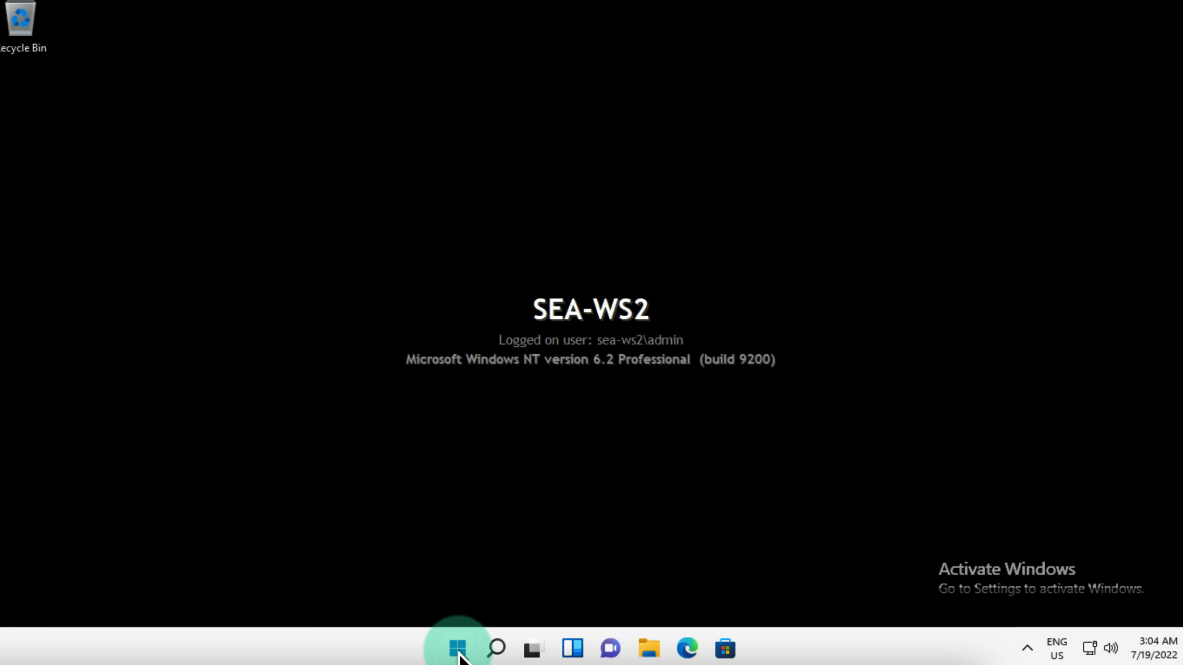
Step: Sign the local admin out of SEA-WS2 from the Start power-user menu
click(456, 648)
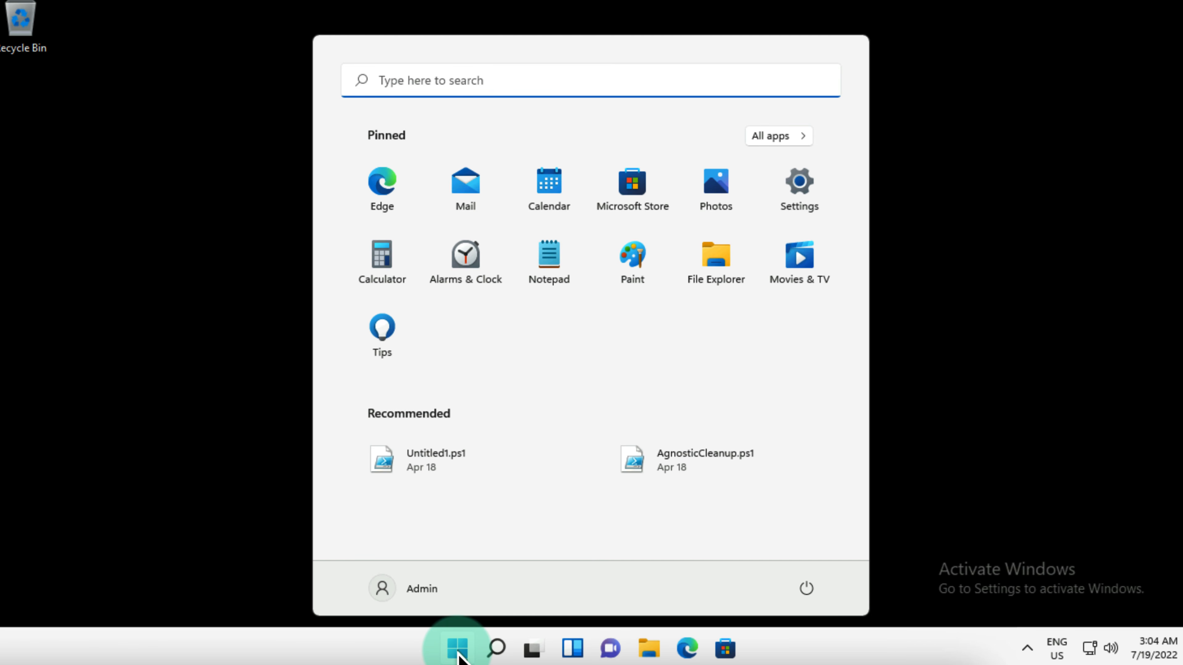
right_click(458, 650)
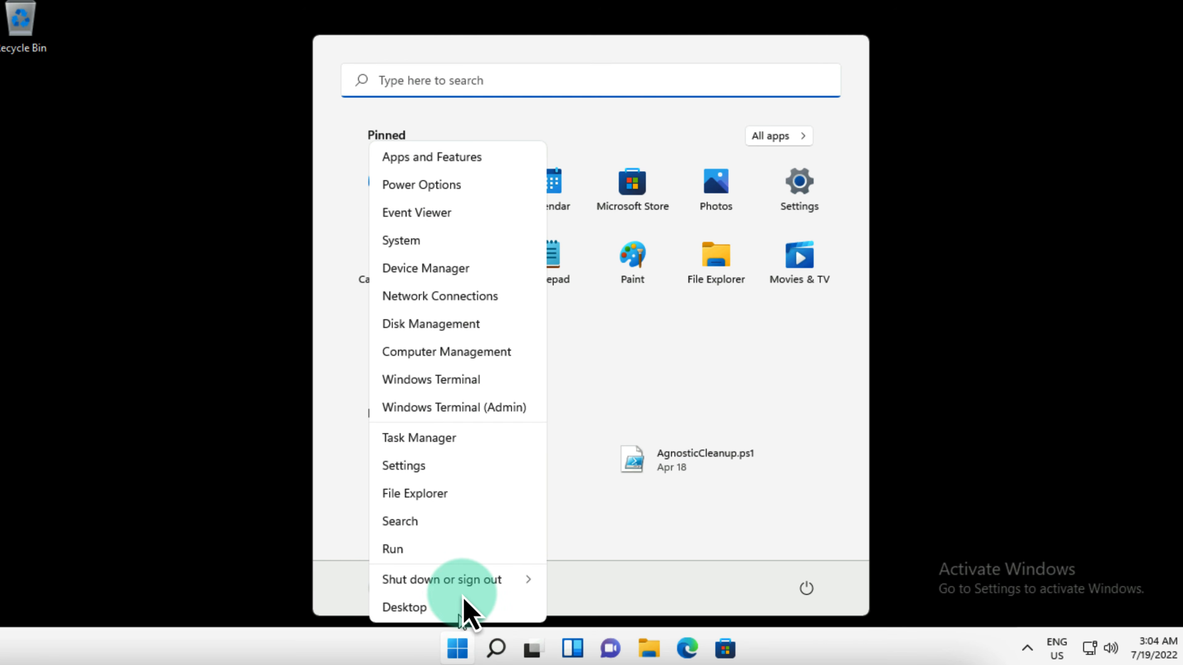
mouse_move(520, 581)
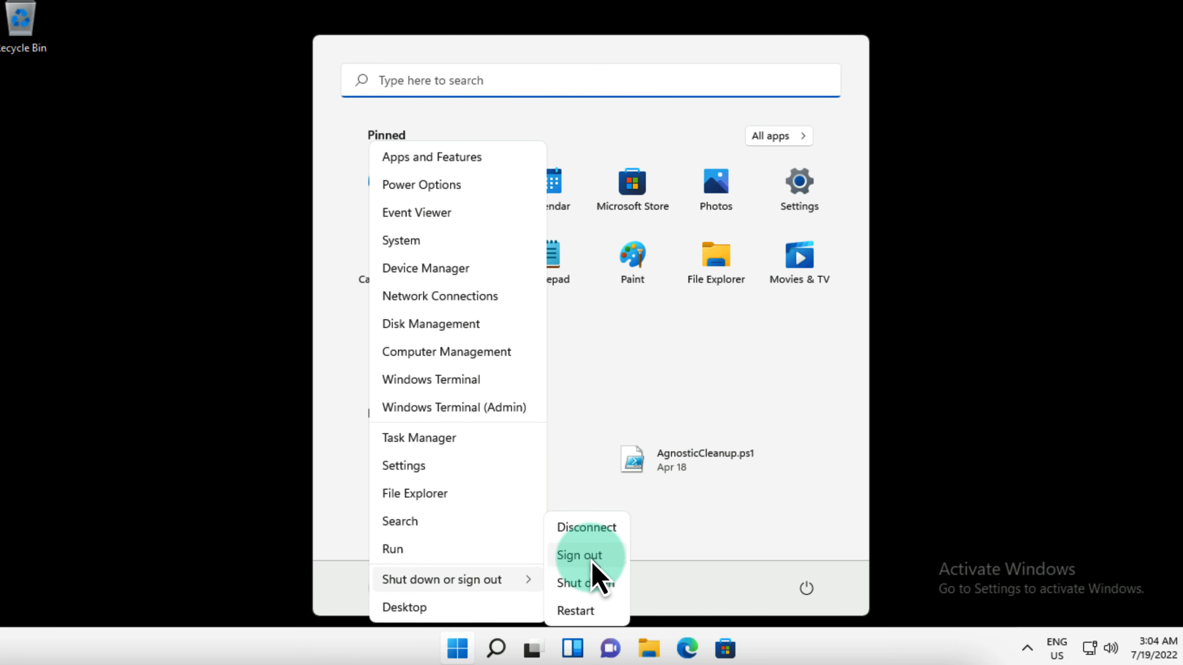
click(580, 556)
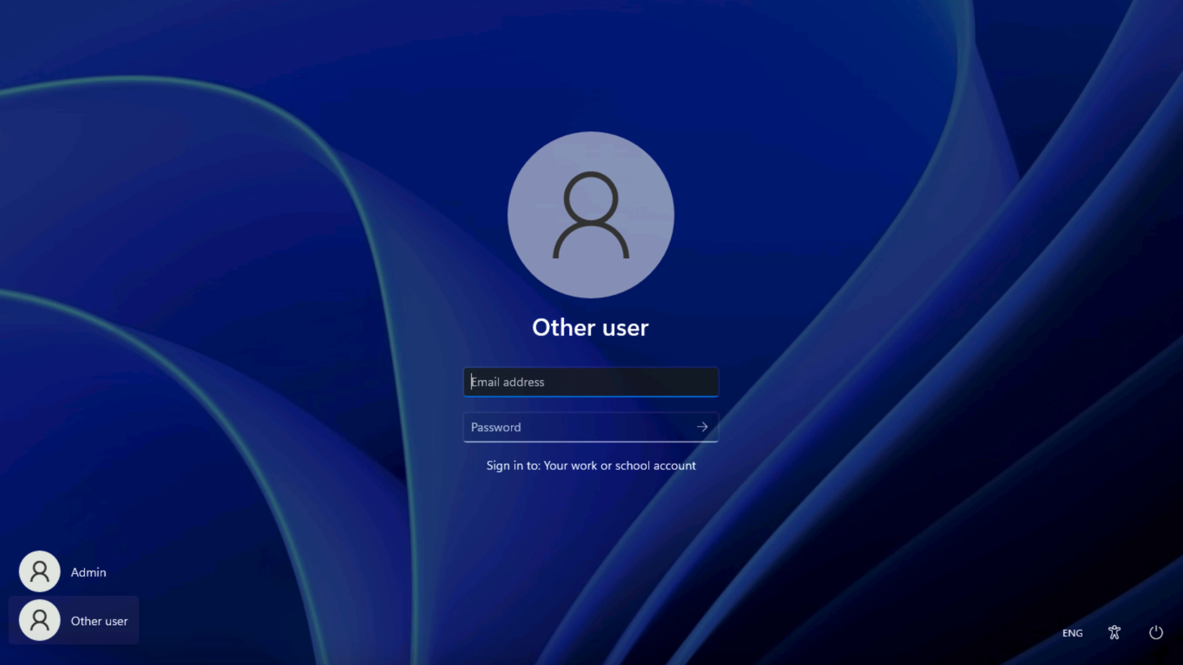
Step: Sign back in to Windows as Other user with the Contoso work account e-mail and password
click(541, 432)
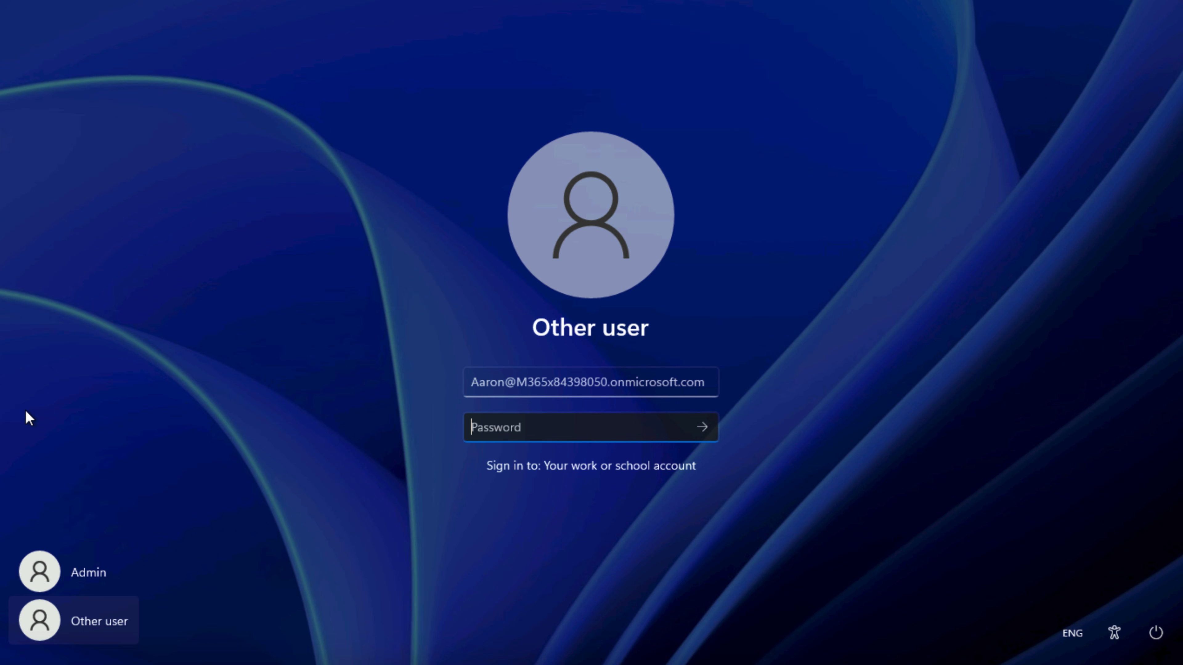
text(*********)
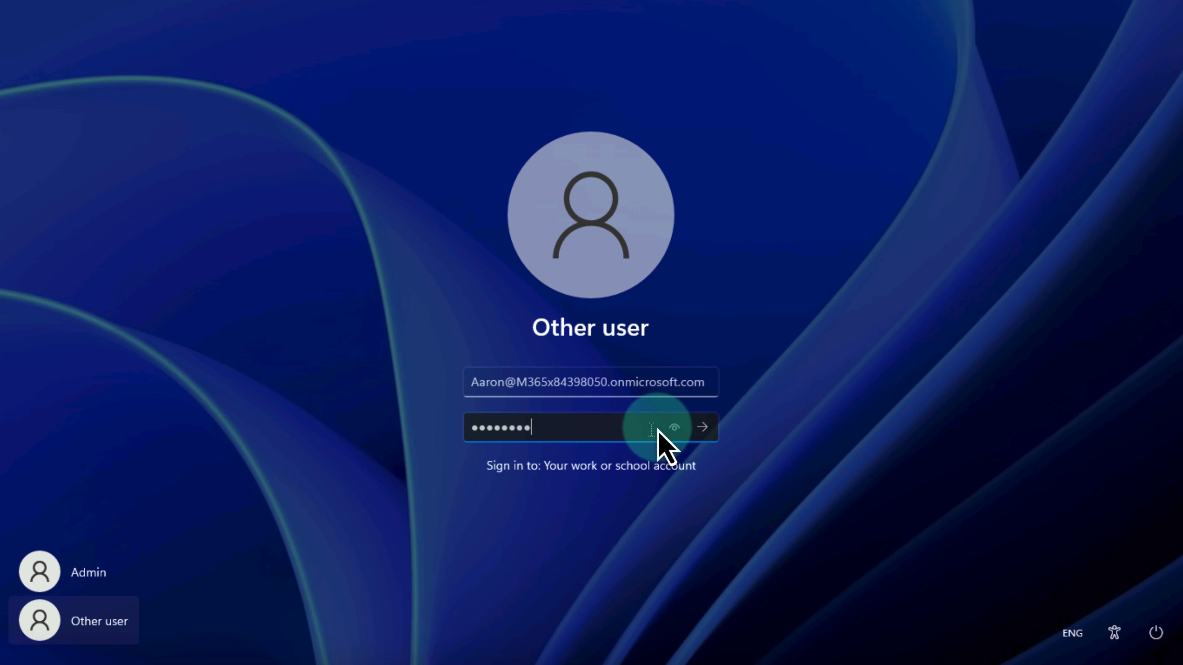
click(701, 427)
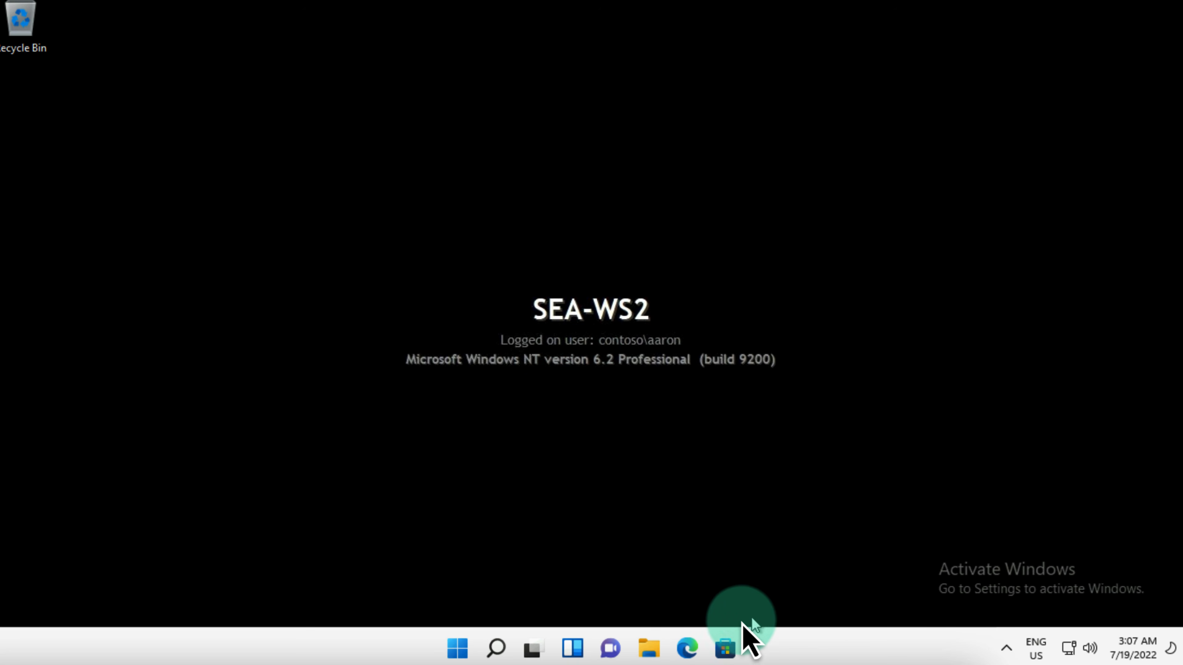
Step: Browse to portal.office.com in Edge
click(684, 650)
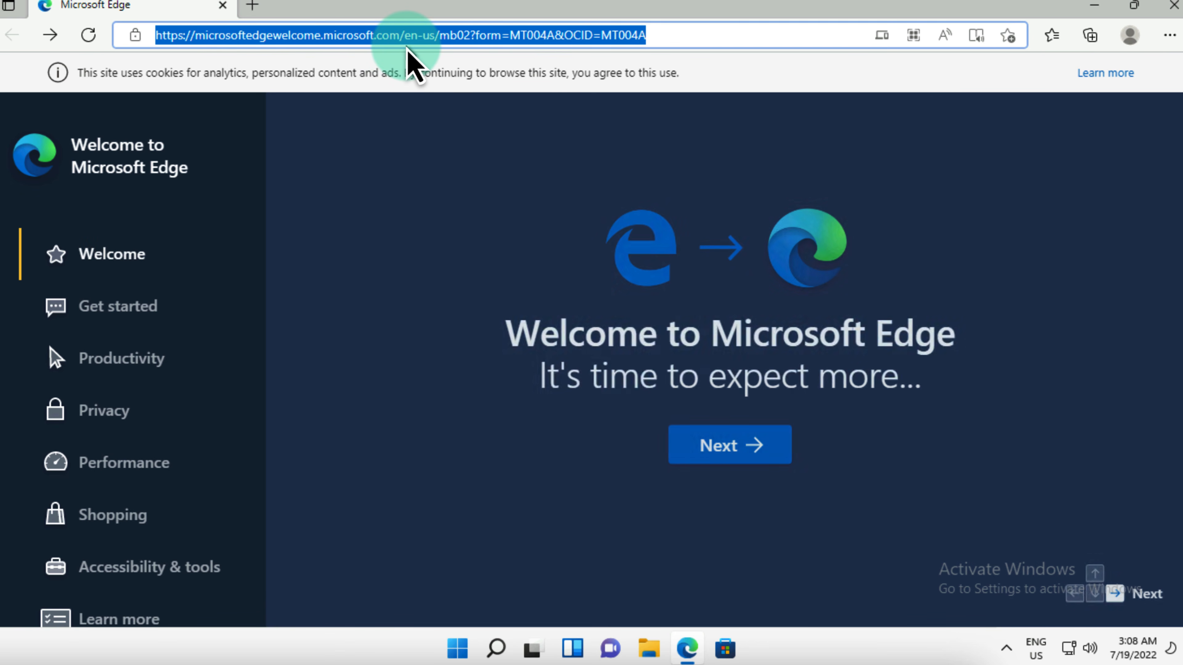
text(portal)
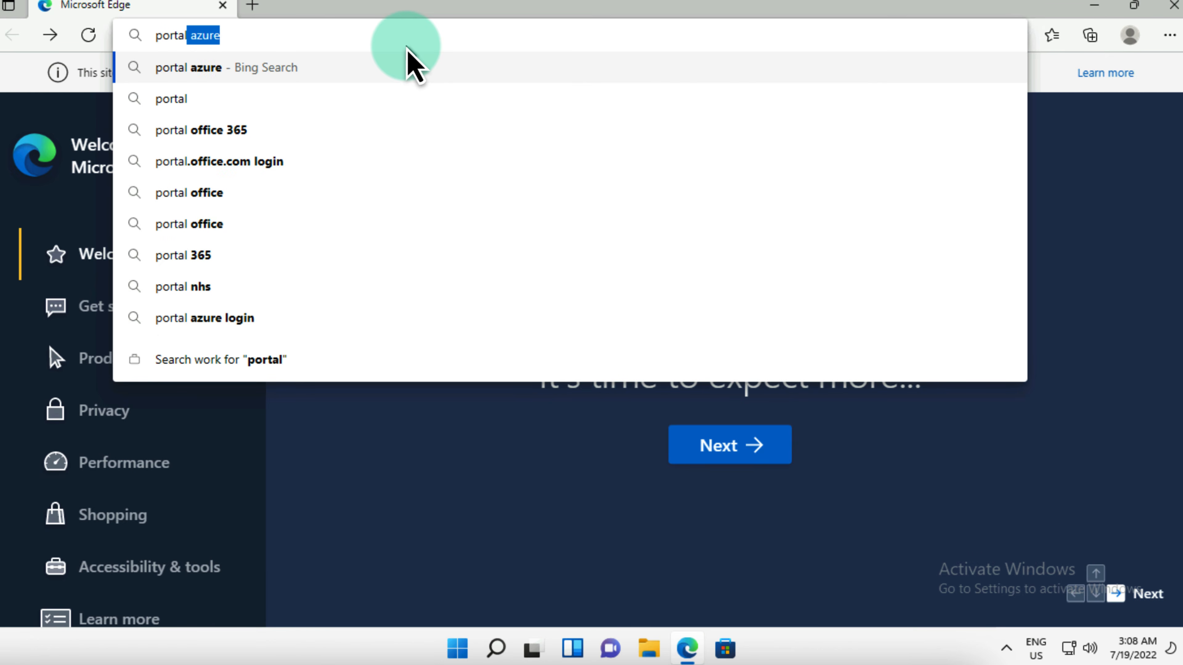
text(.office.co)
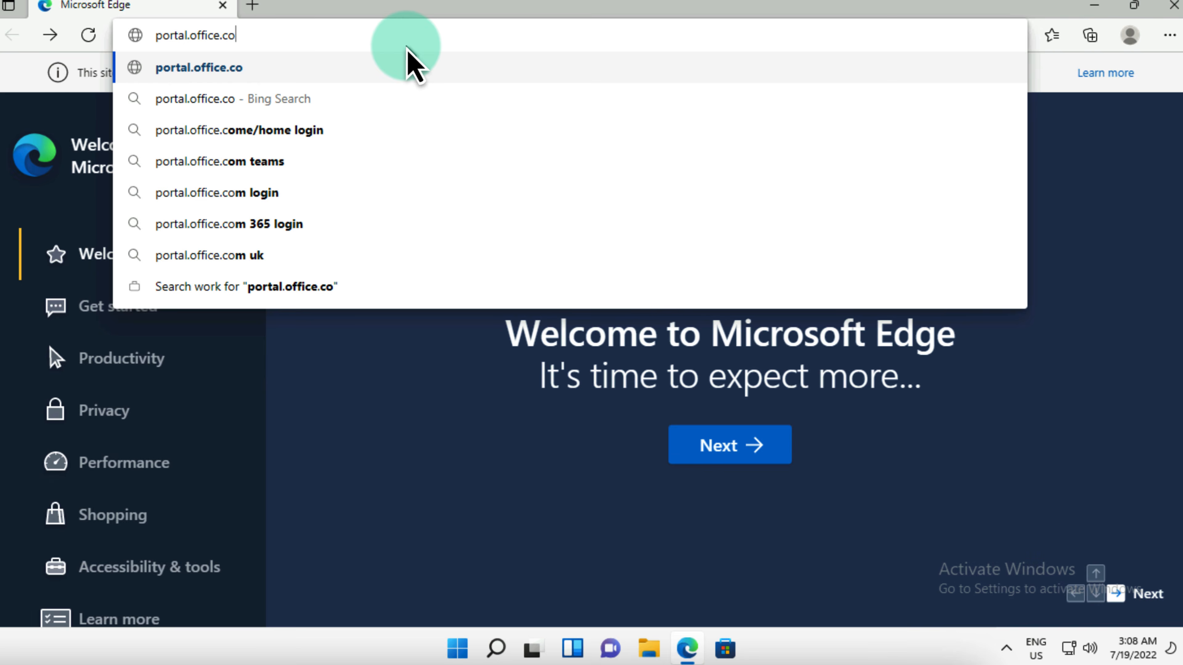
text(m)
key(Return)
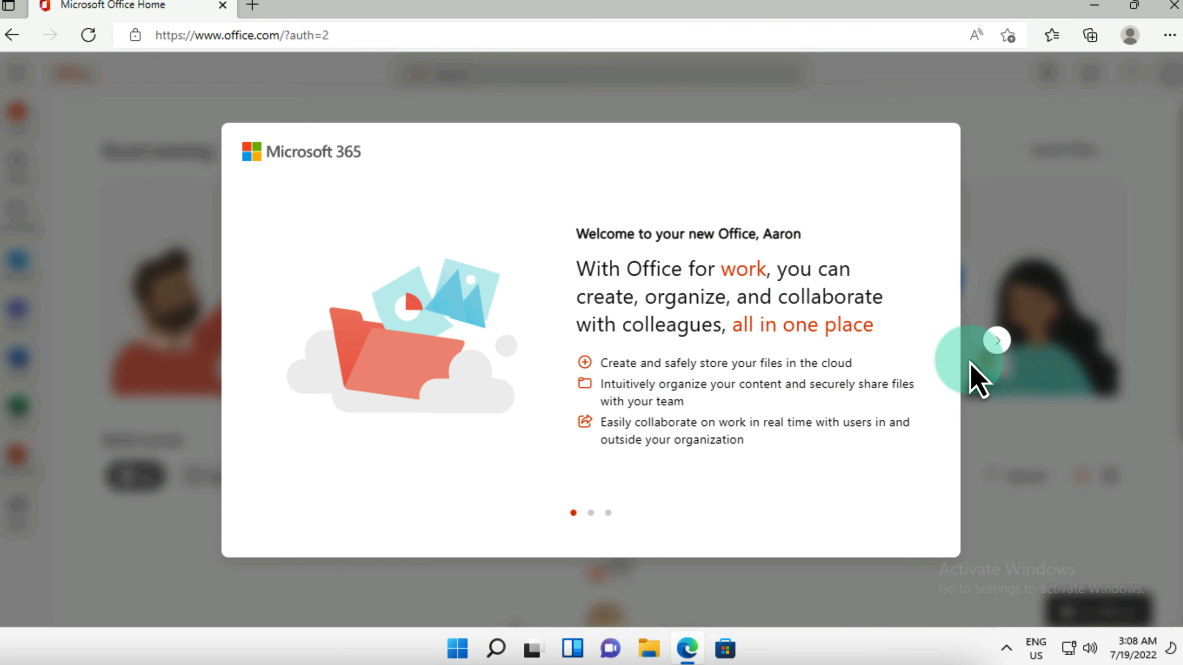
Step: Skip through the Office welcome tour and dismiss the 'Find more apps' tip
click(1004, 346)
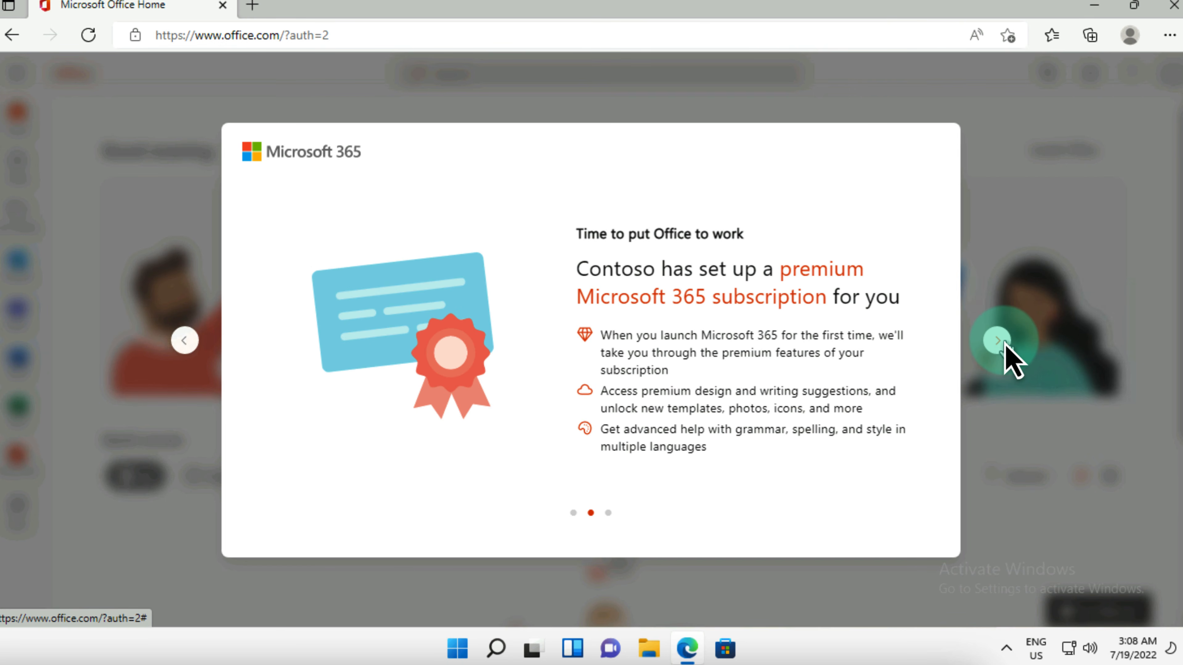
click(1005, 347)
click(1005, 345)
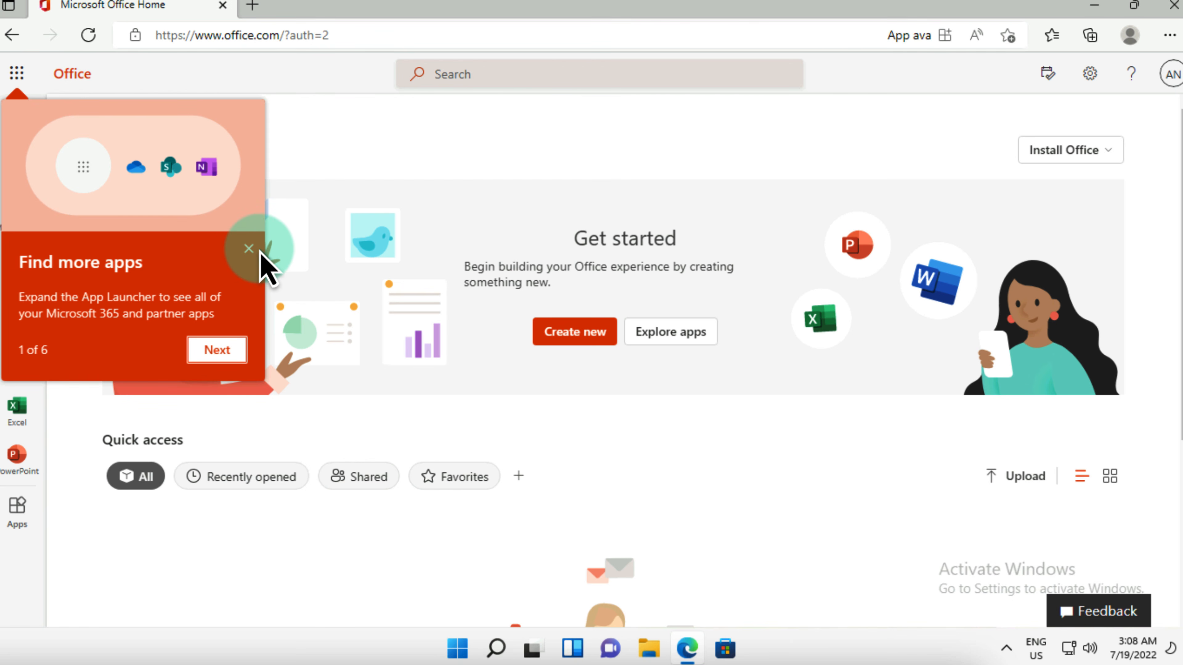
click(249, 250)
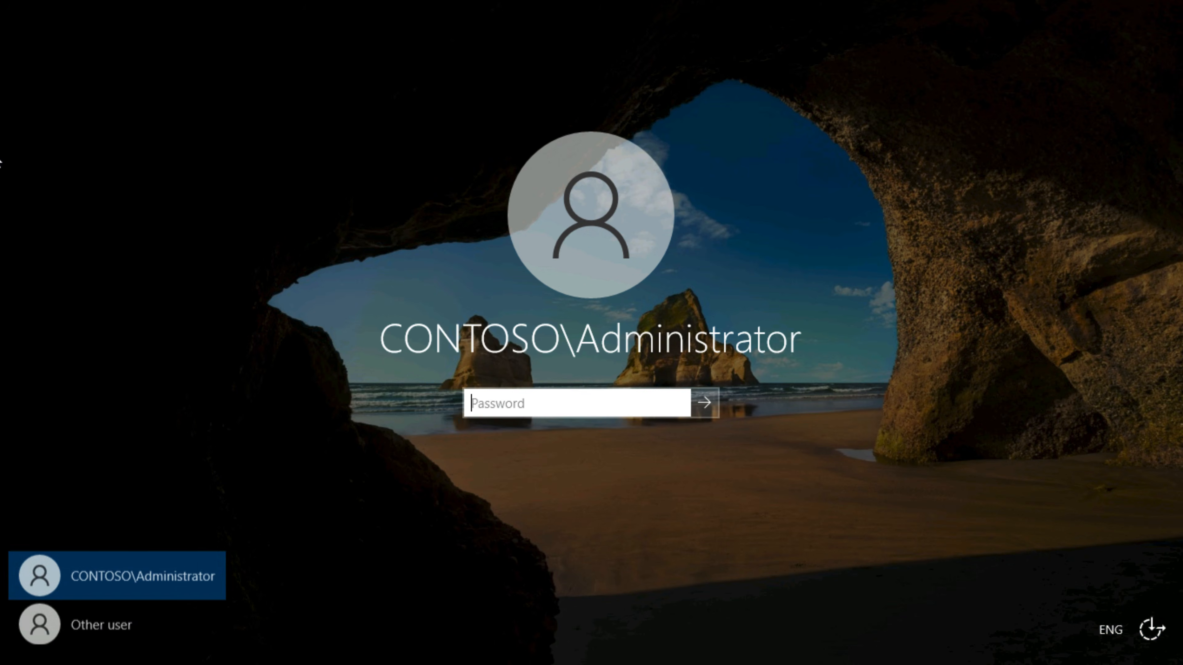
Step: Sign in as administrator and open All devices under Azure Active Directory Devices
key(Return)
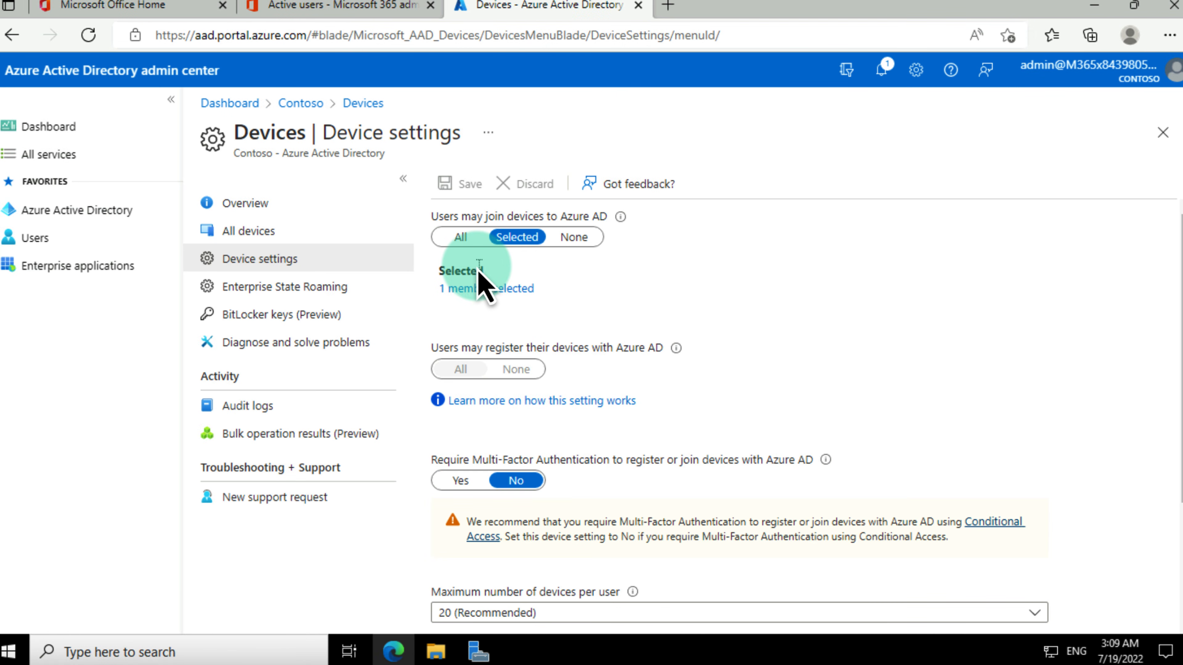
click(79, 212)
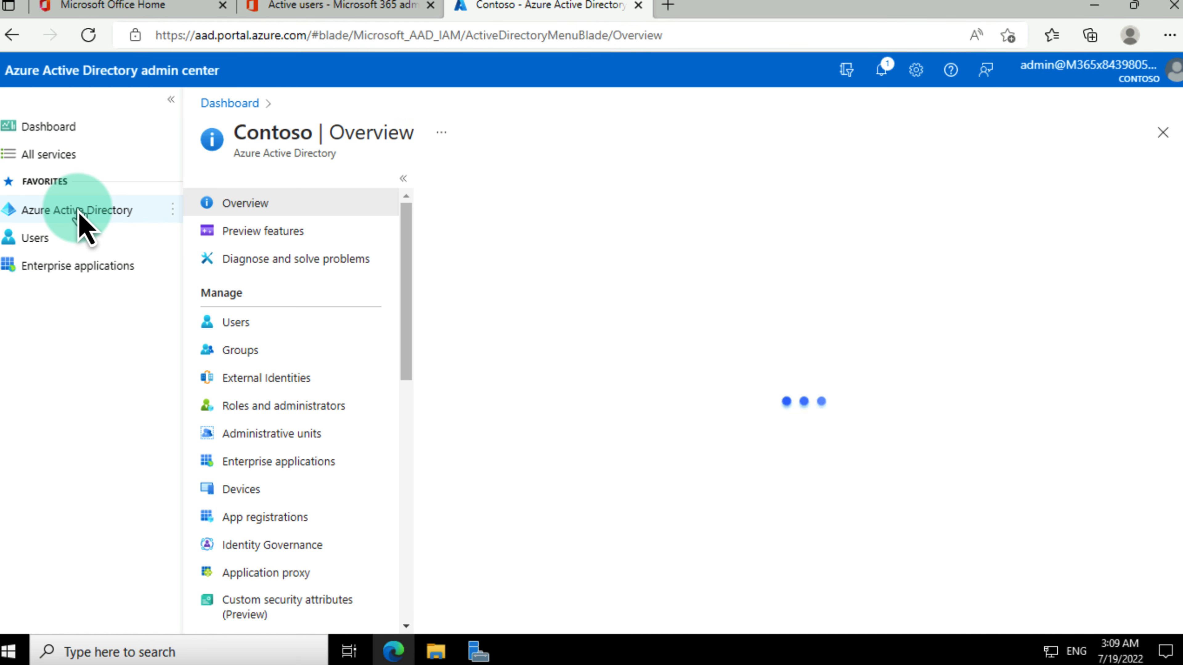
click(239, 492)
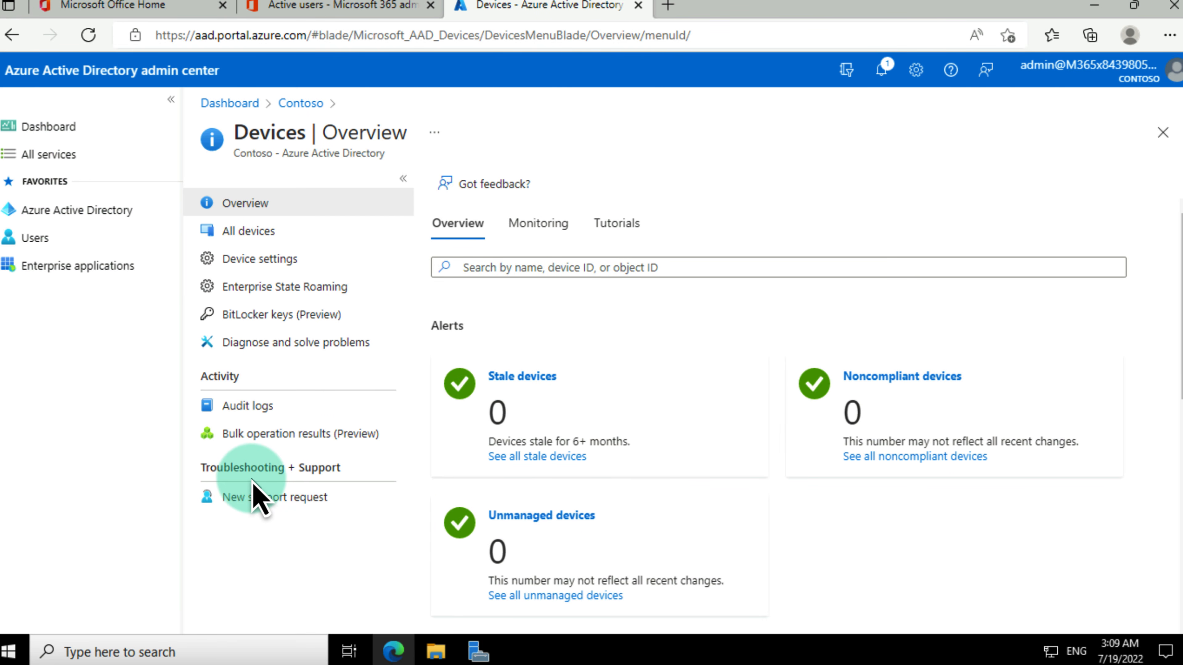
click(256, 235)
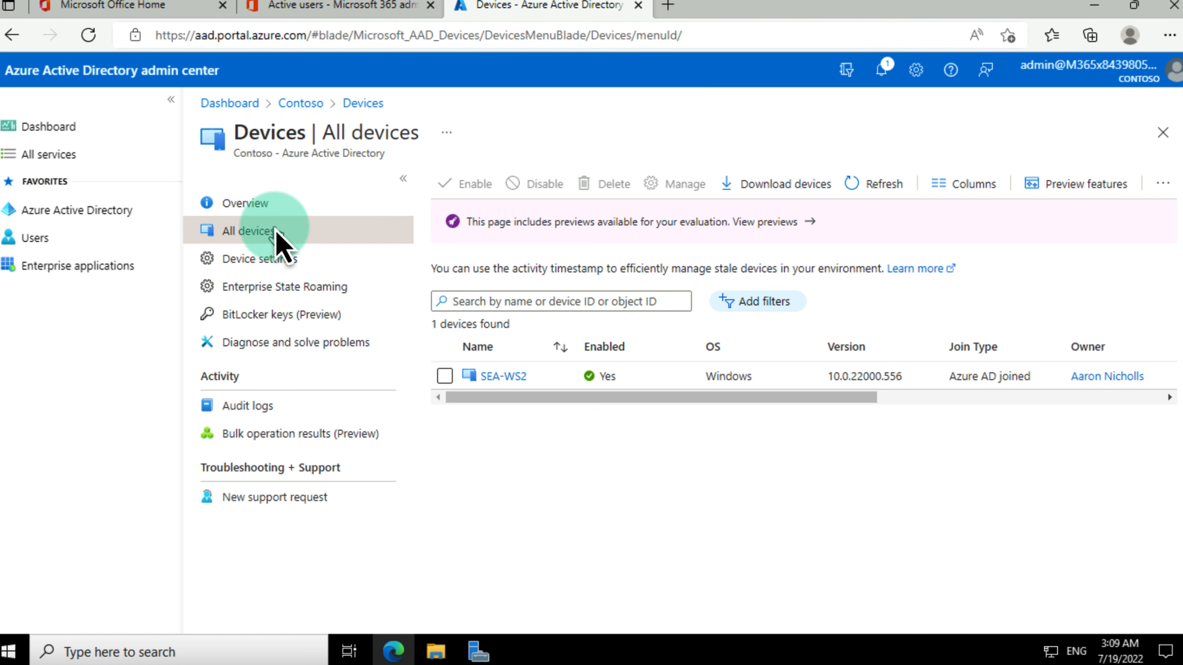
Step: Scroll the devices table horizontally to review SEA-WS2's join type and management columns
click(512, 378)
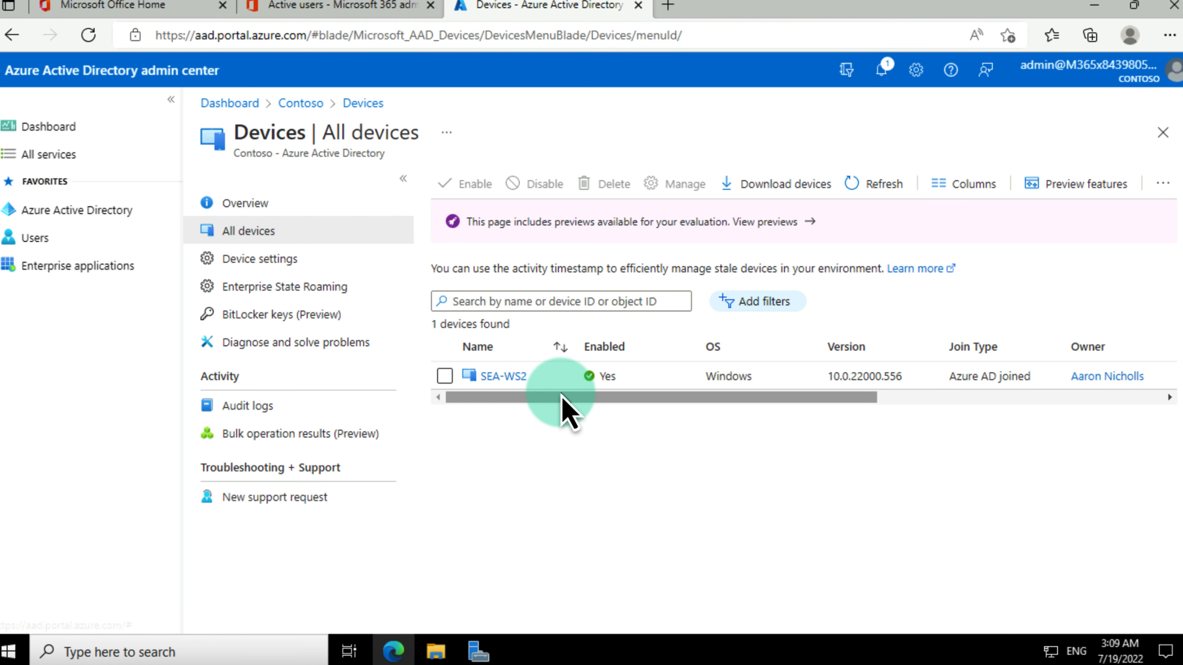
drag(591, 398, 764, 397)
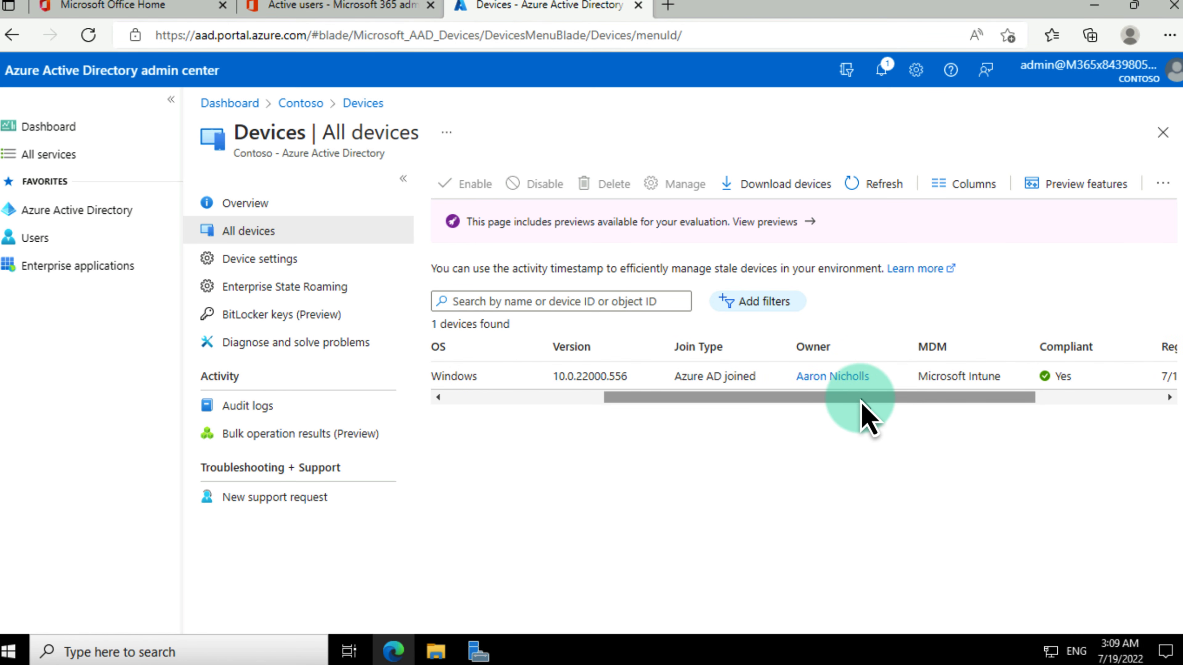
drag(858, 397, 930, 398)
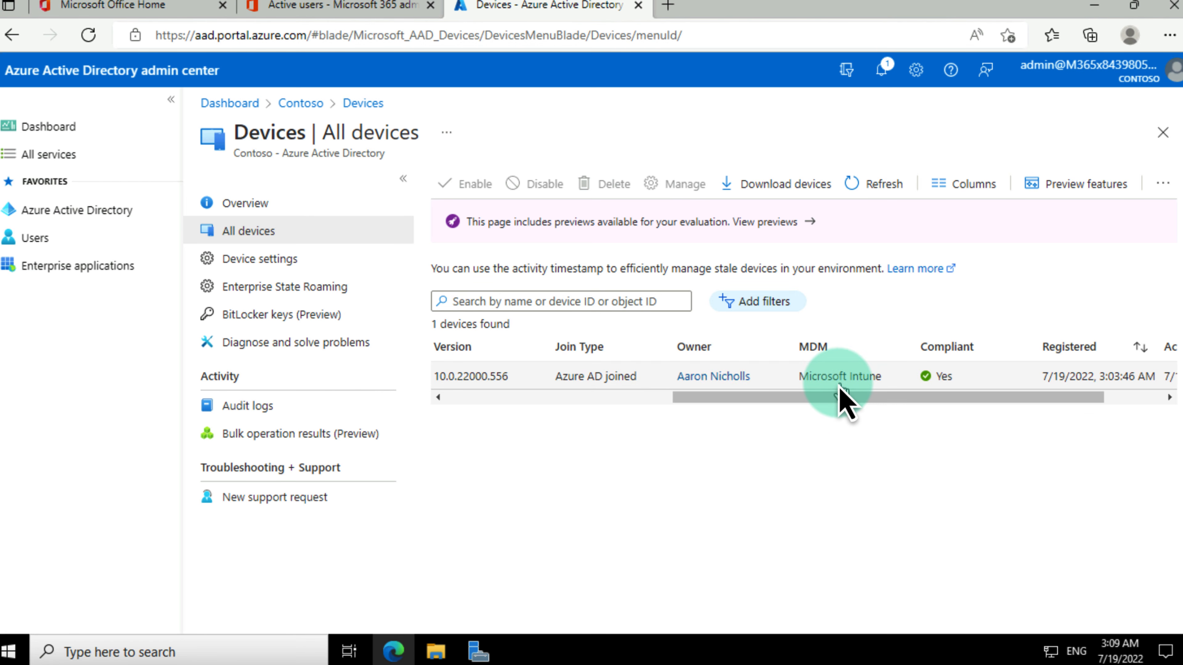
drag(857, 399, 508, 403)
Step: Open SEA-WS2's properties, then its Intune management overview, and check the extra actions menu
click(503, 378)
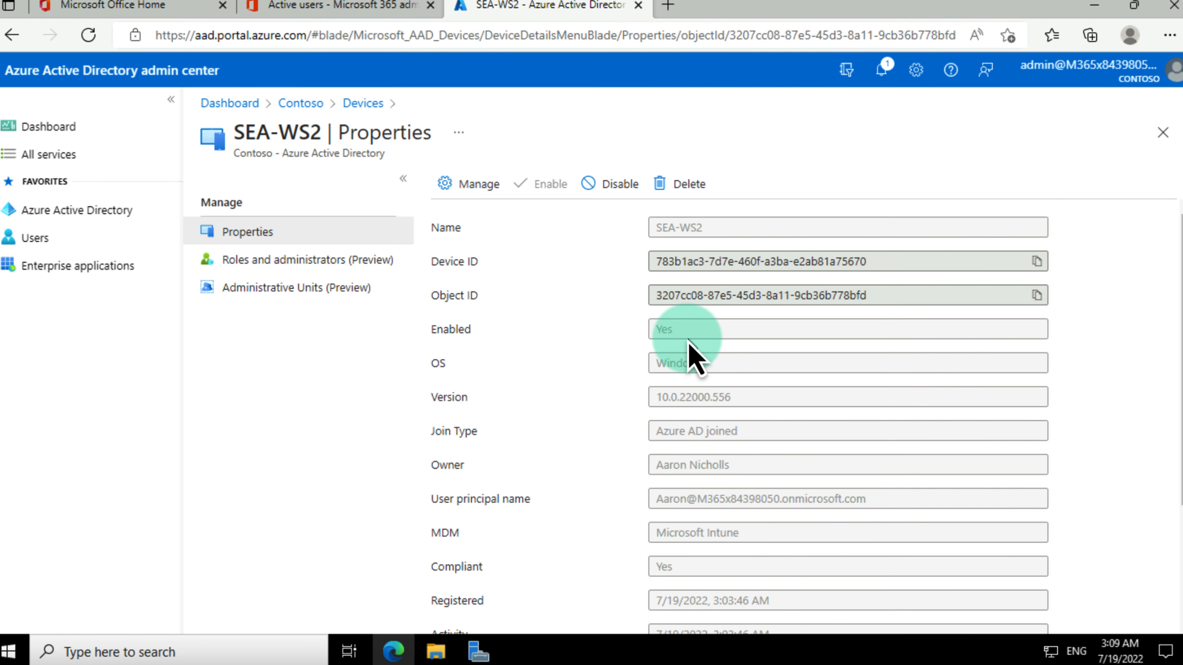
scroll(692, 352, down, 3)
scroll(692, 353, up, 3)
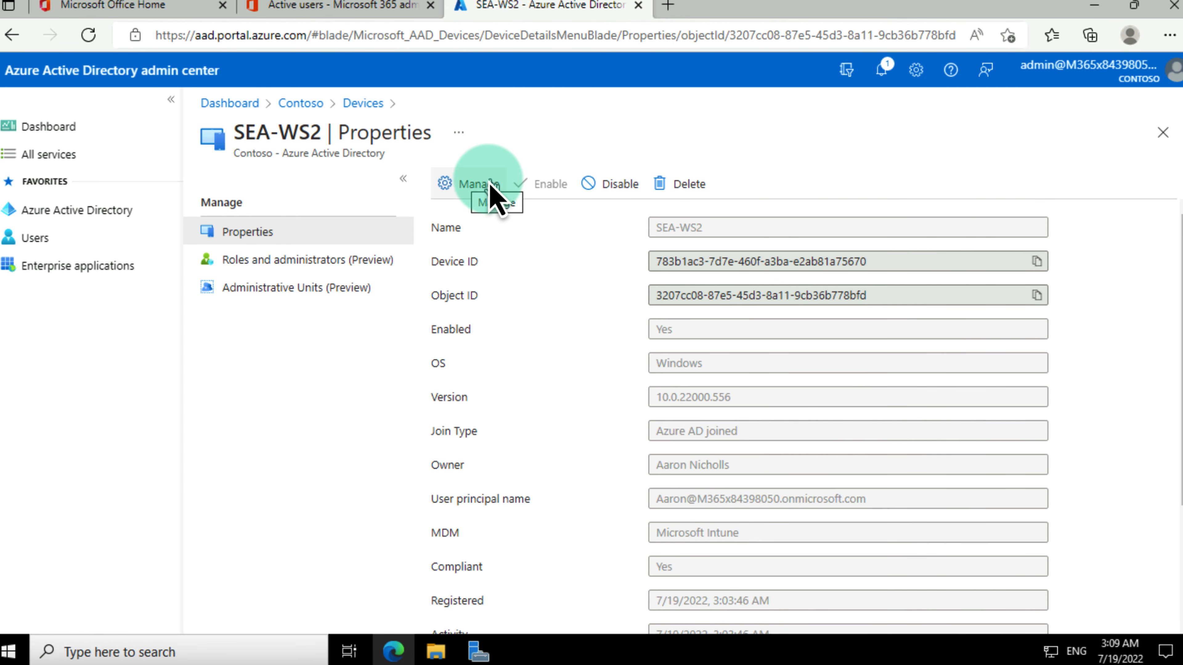
click(472, 186)
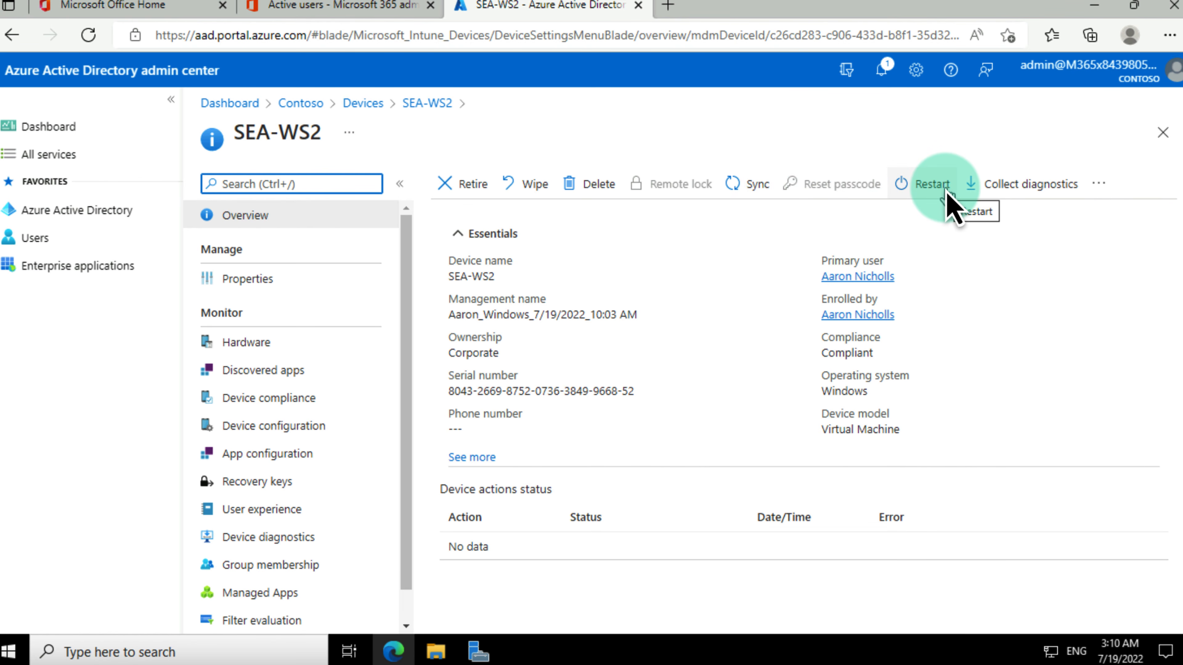
click(1107, 189)
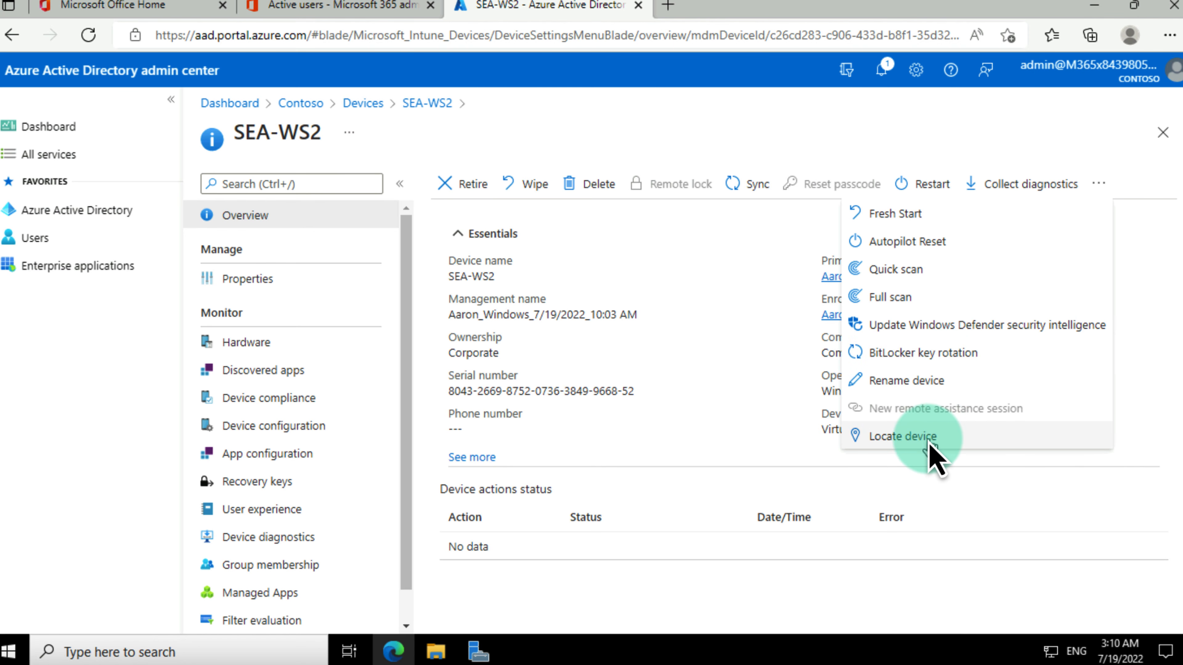
click(726, 406)
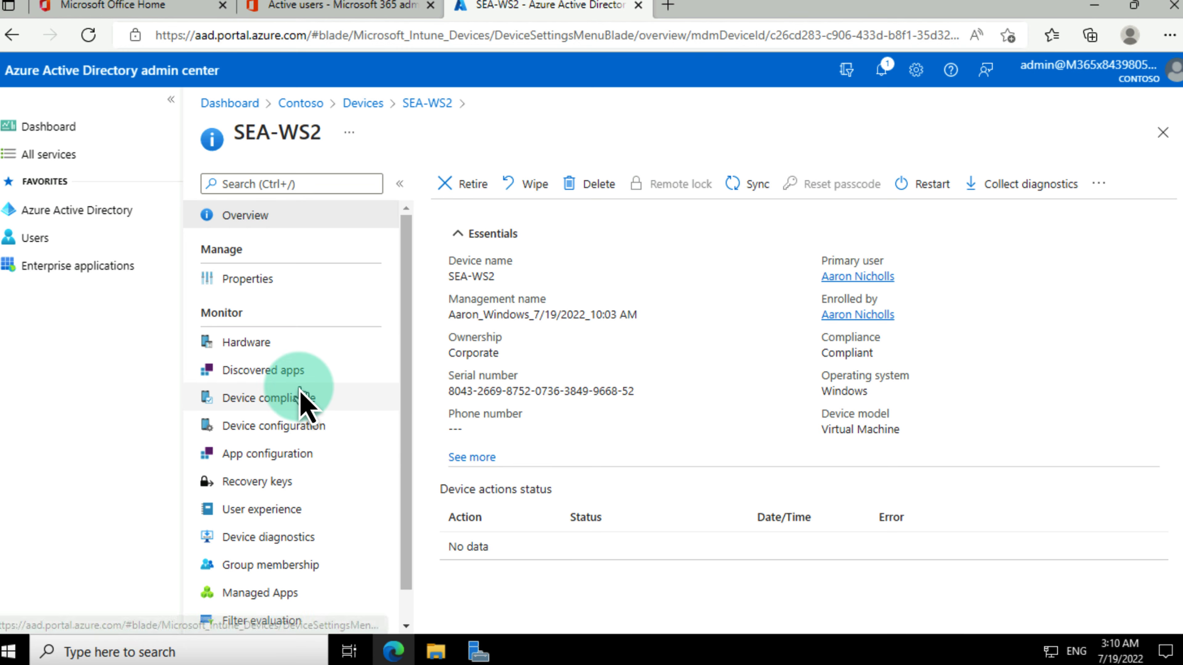
Step: Check SEA-WS2's Hardware, Discovered apps, Device compliance, Device configuration and Enrollment pages
click(261, 369)
click(243, 350)
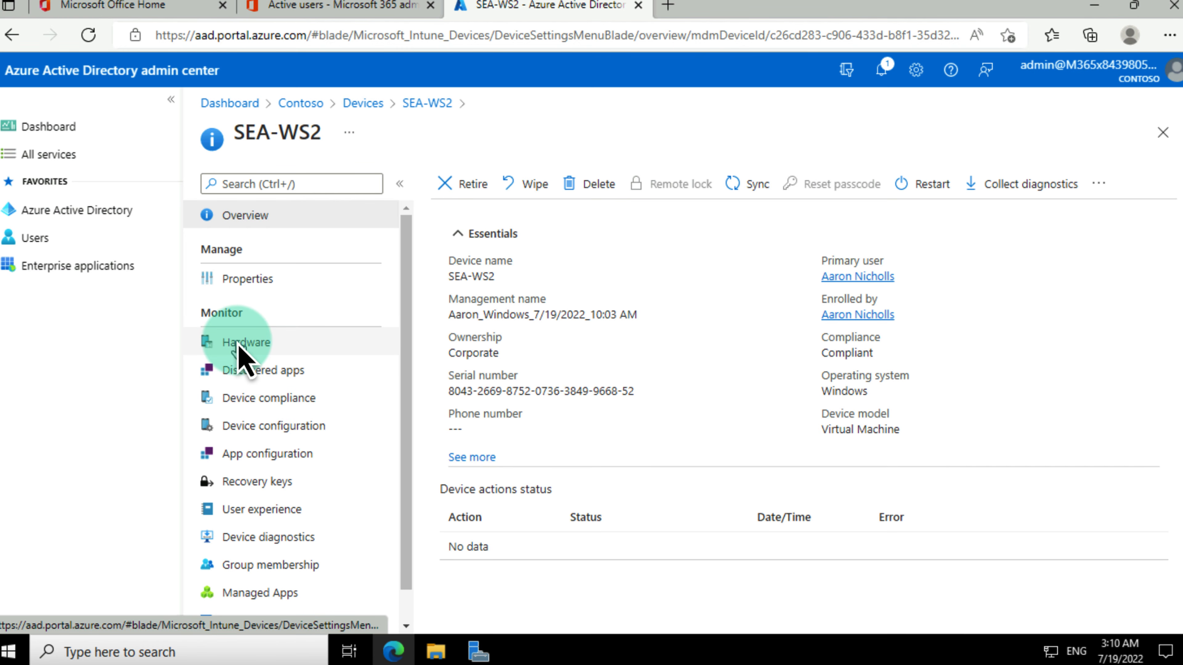
click(246, 375)
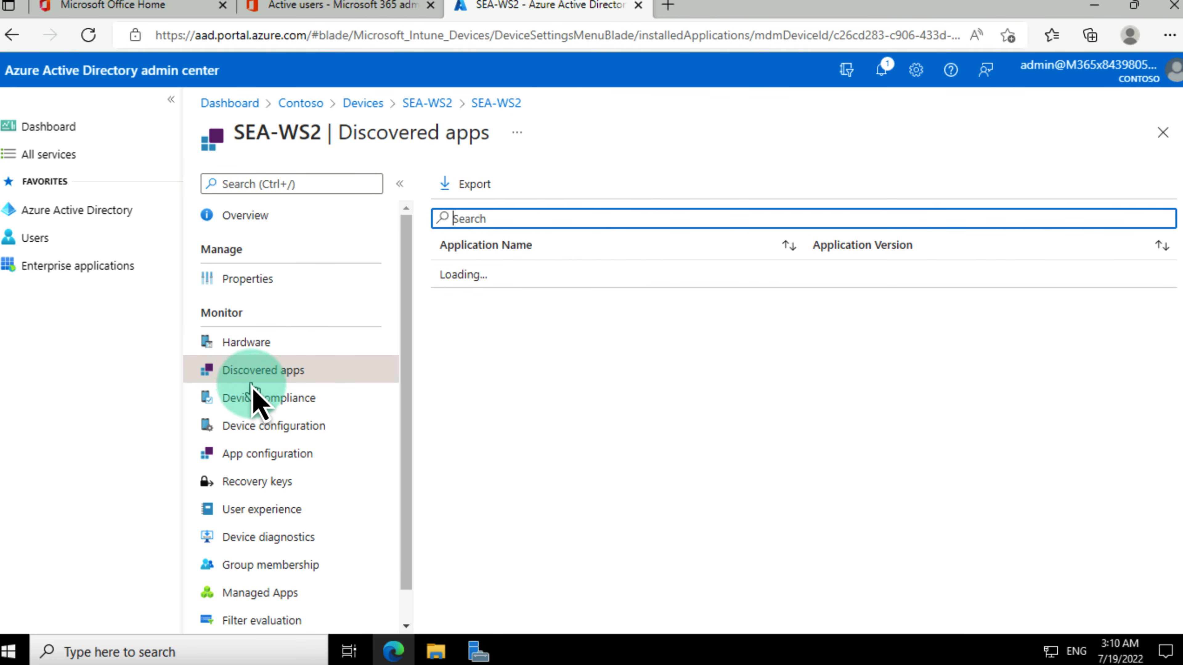
click(260, 397)
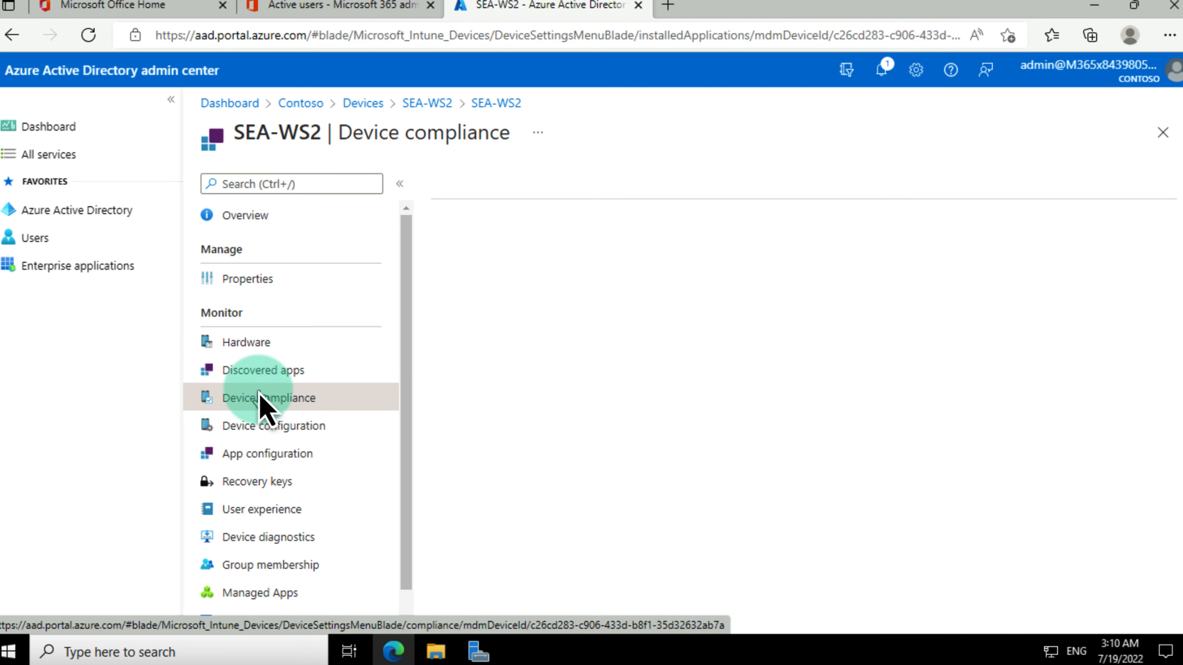
click(287, 429)
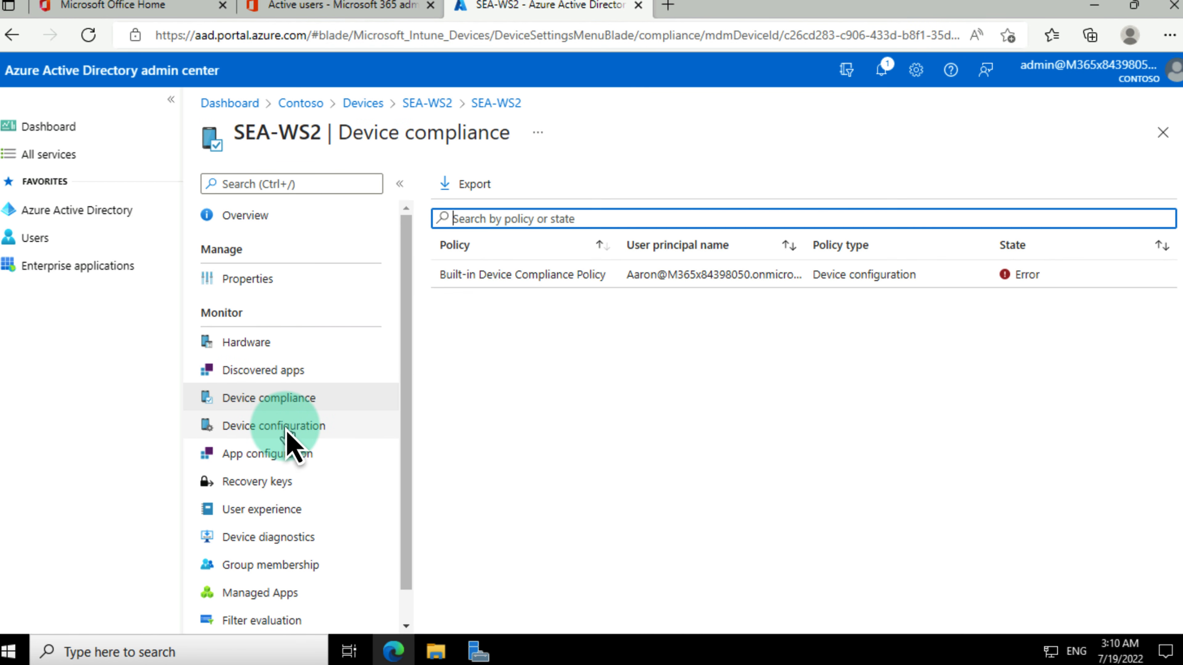
click(284, 448)
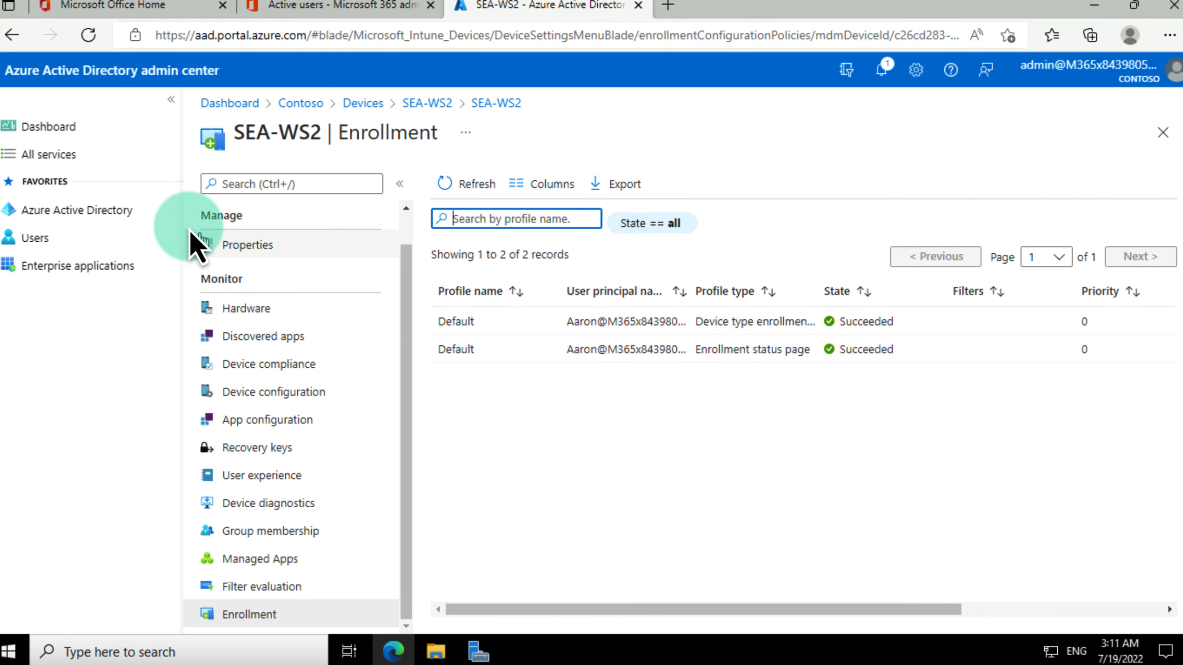
Step: From the Active users tab, launch Endpoint Manager under Admin centers in the left nav
click(315, 9)
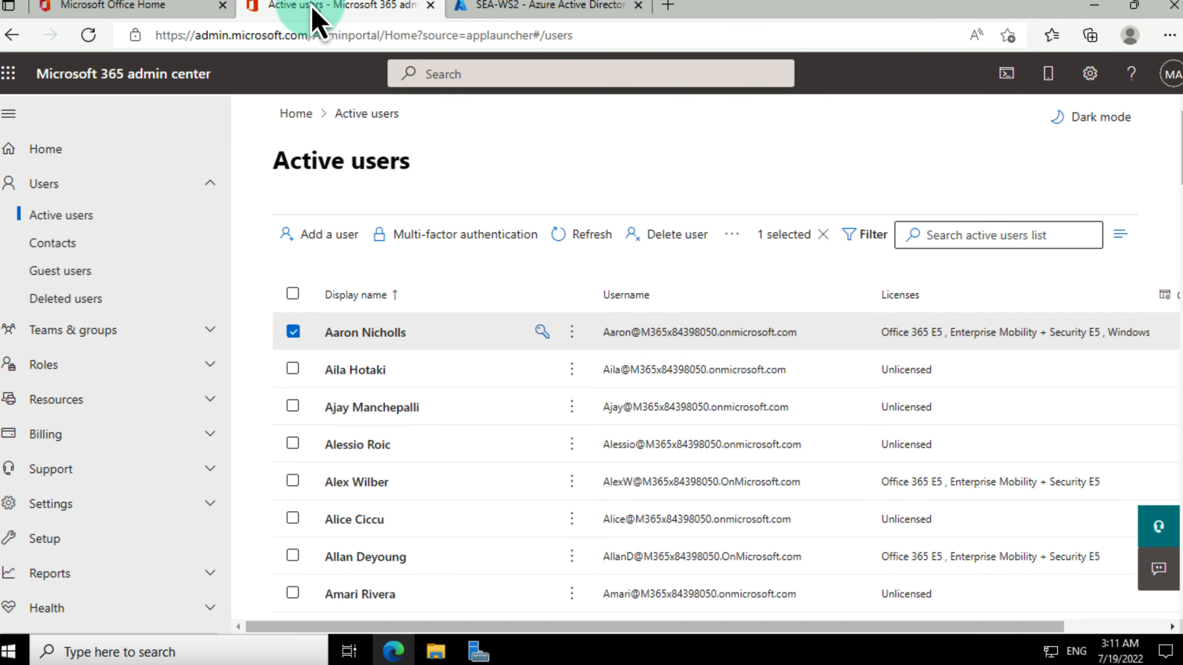
scroll(54, 373, down, 2)
scroll(56, 396, down, 5)
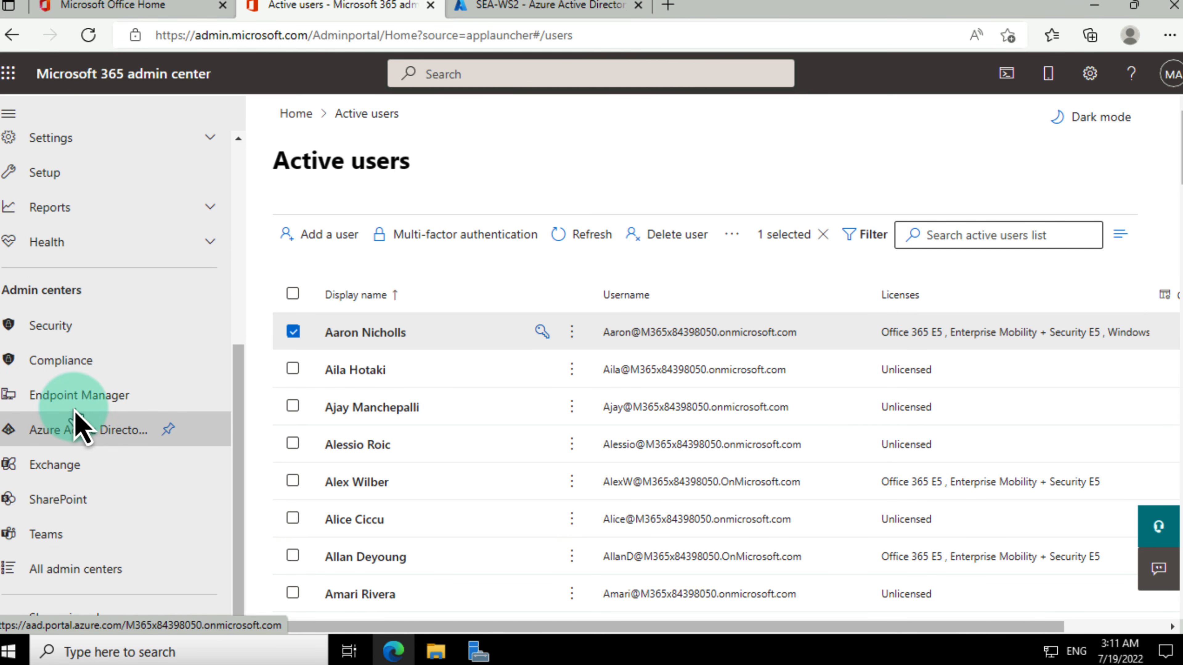
click(73, 392)
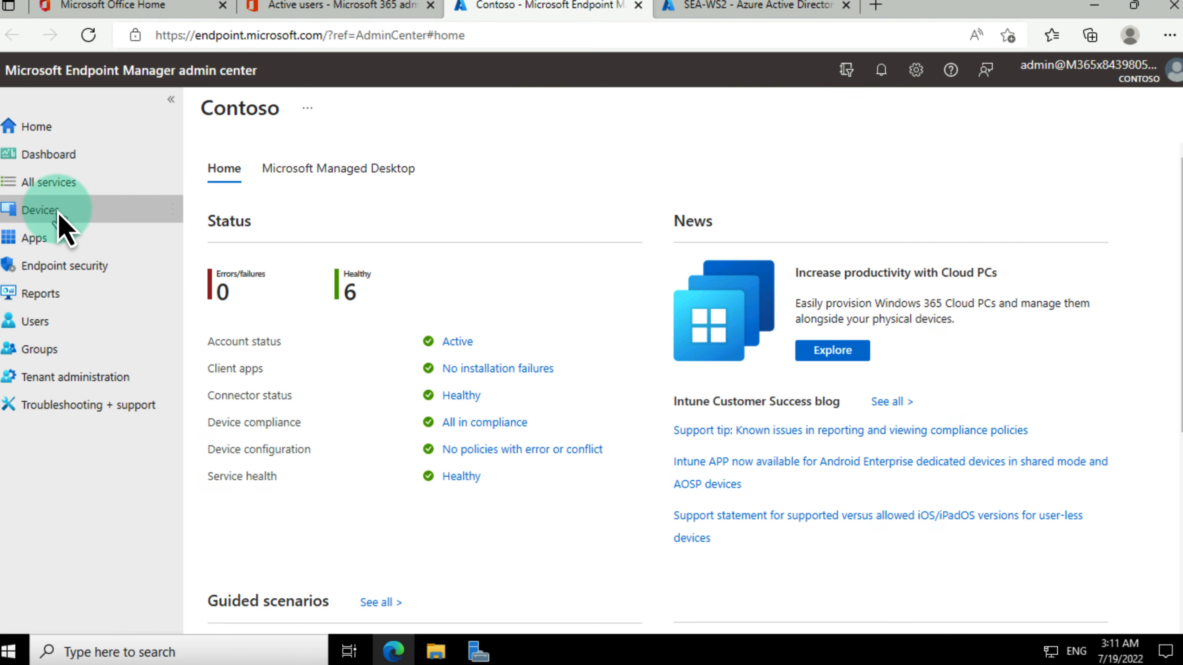
Step: List the Windows devices under Devices in Endpoint Manager, showing SEA-WS2 as compliant
click(41, 212)
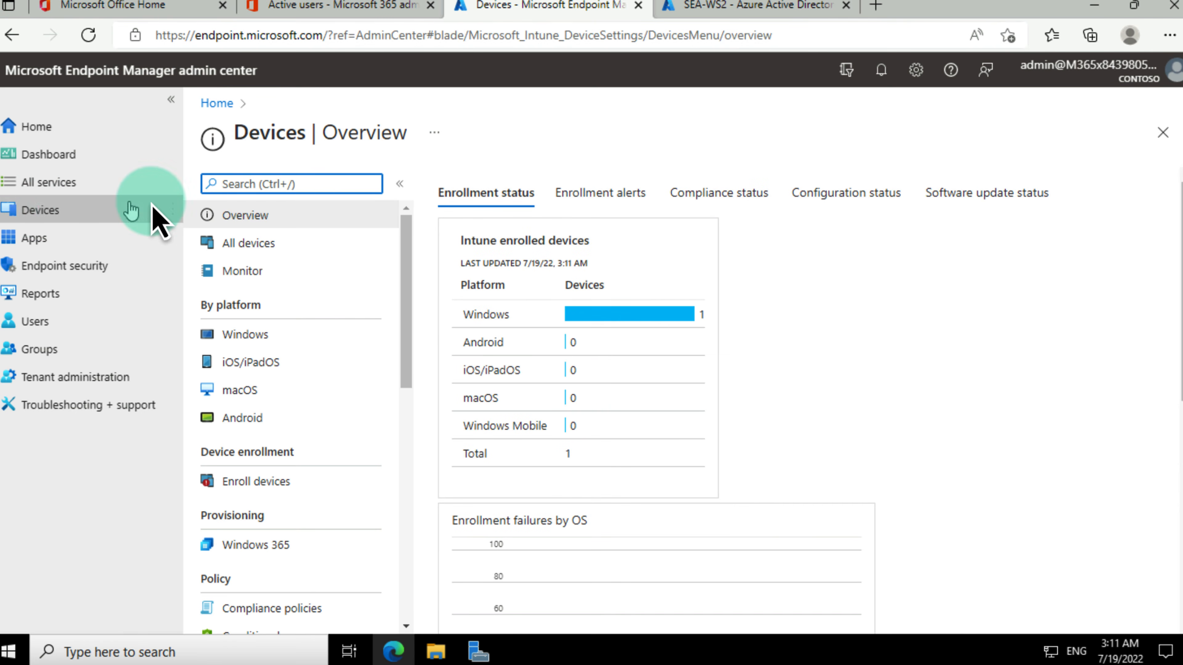
click(251, 336)
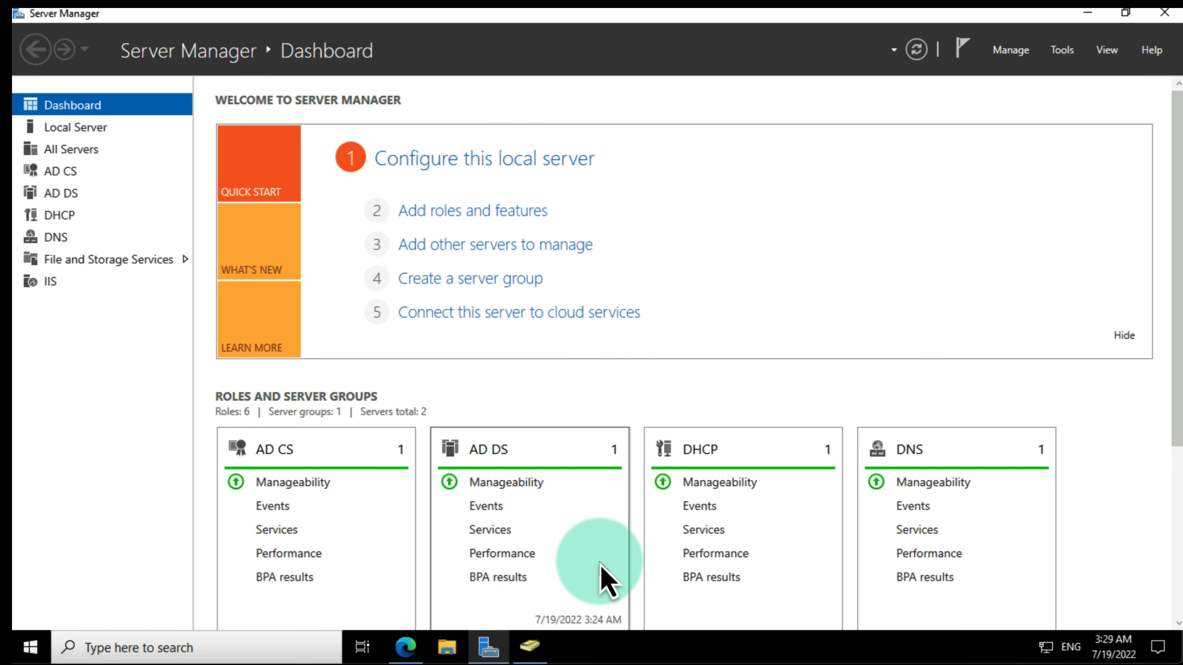
Step: View the four computers in the Seattle Clients OU, then return to Server Manager's Tools menu
click(532, 646)
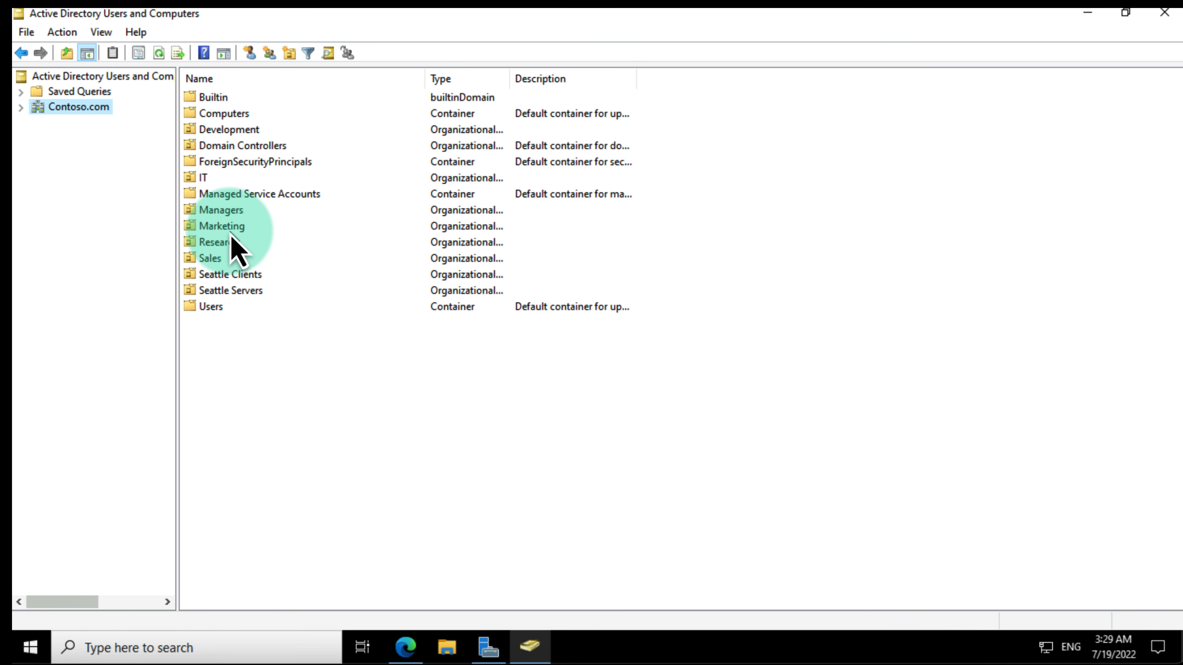
click(219, 276)
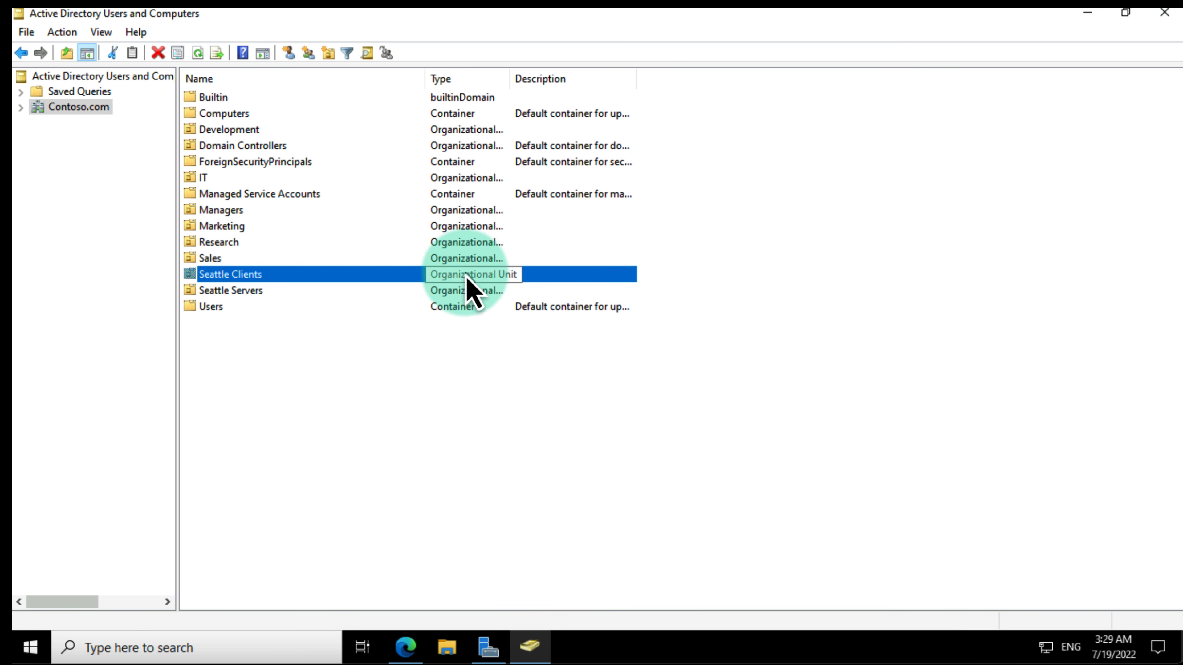
double_click(213, 278)
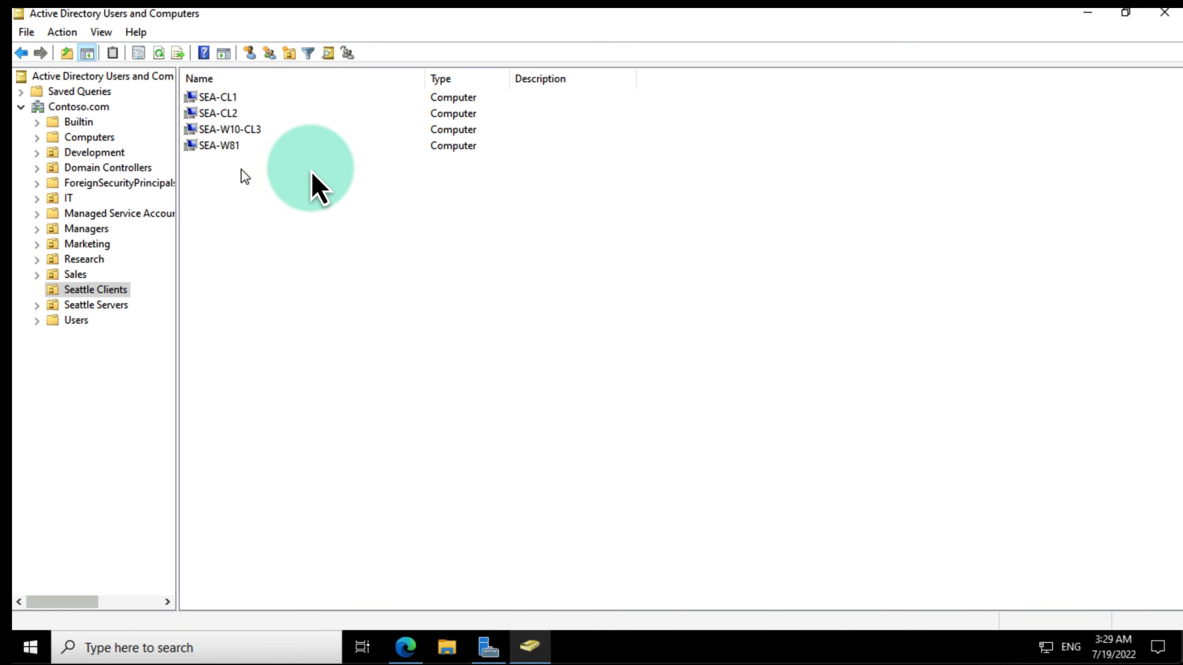
click(1090, 14)
click(1062, 50)
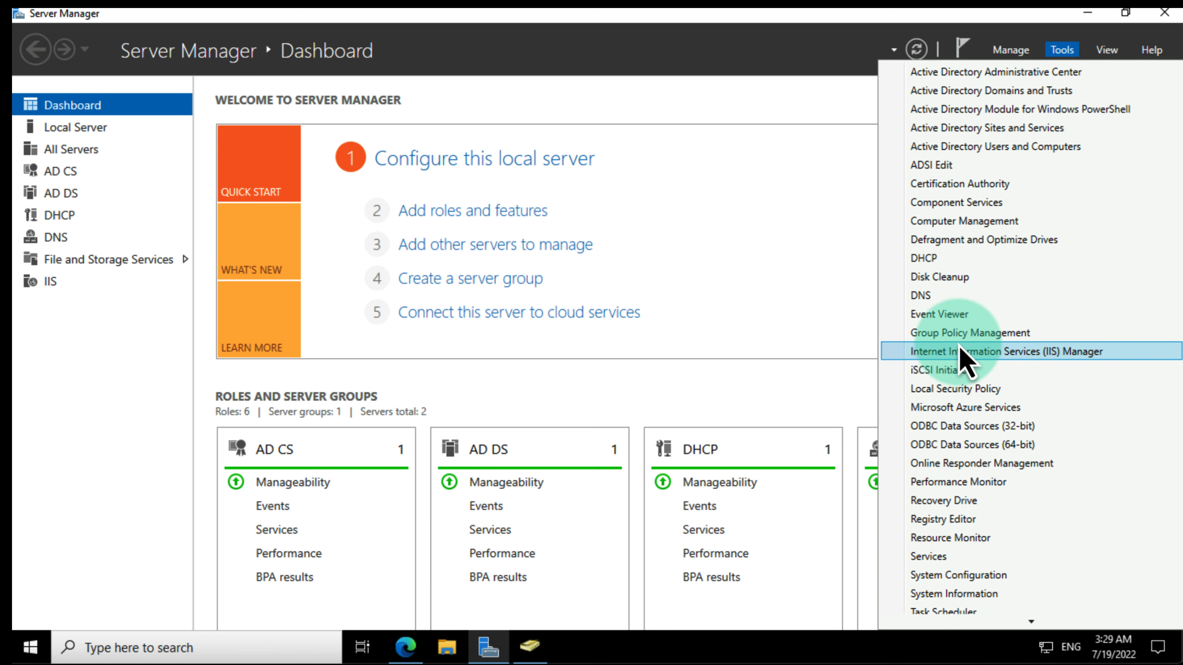
Step: Launch Group Policy Management and open Contoso.com's Default Domain Policy in the editor
click(961, 334)
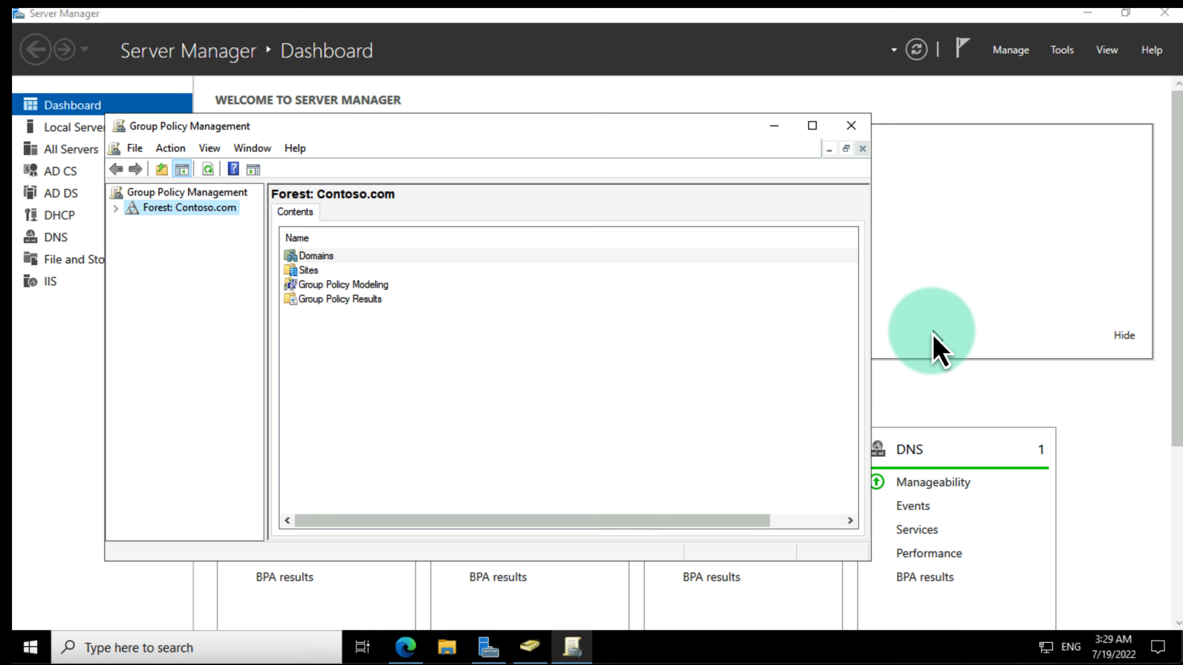
double_click(168, 209)
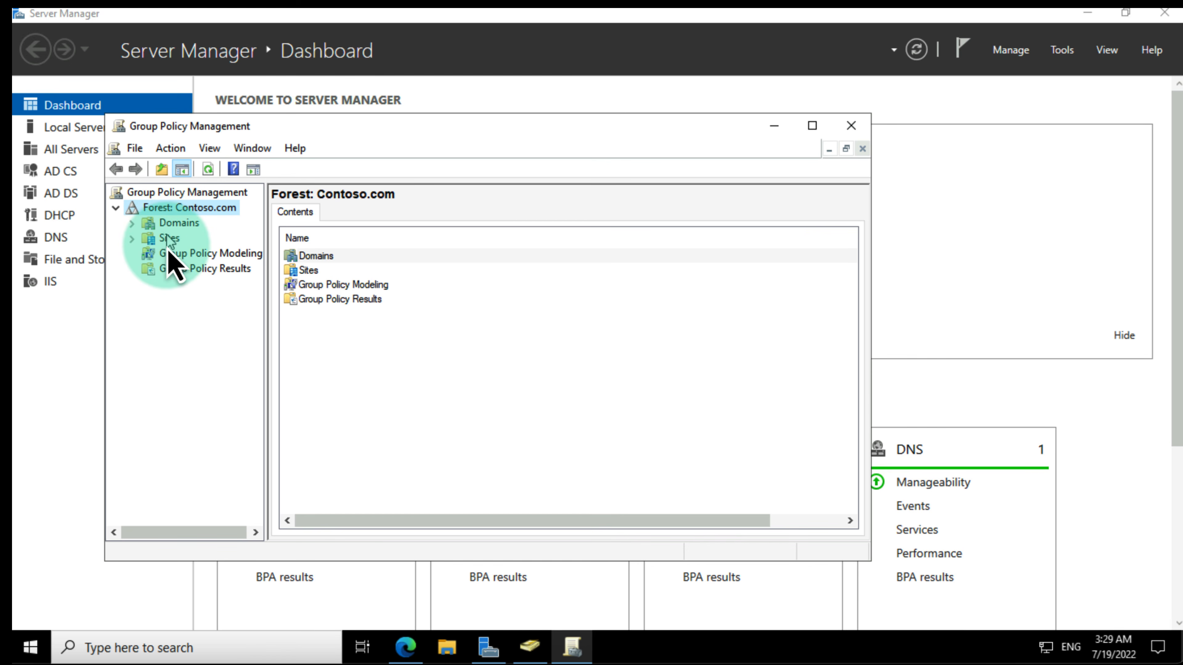
click(172, 255)
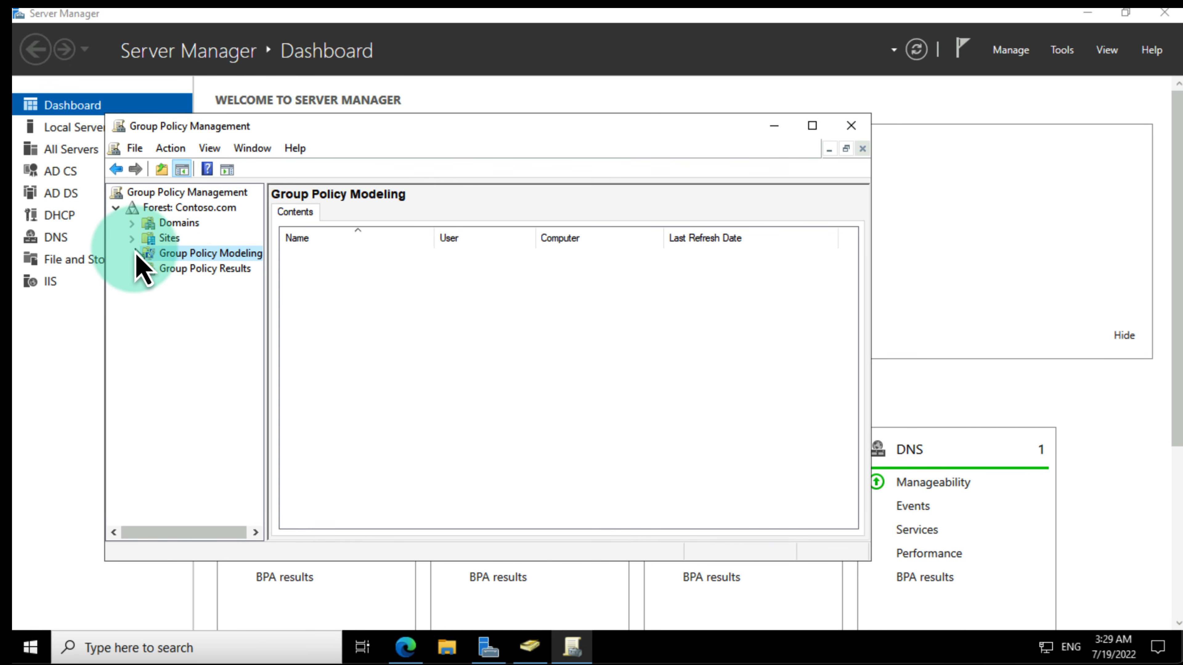
click(133, 223)
click(185, 238)
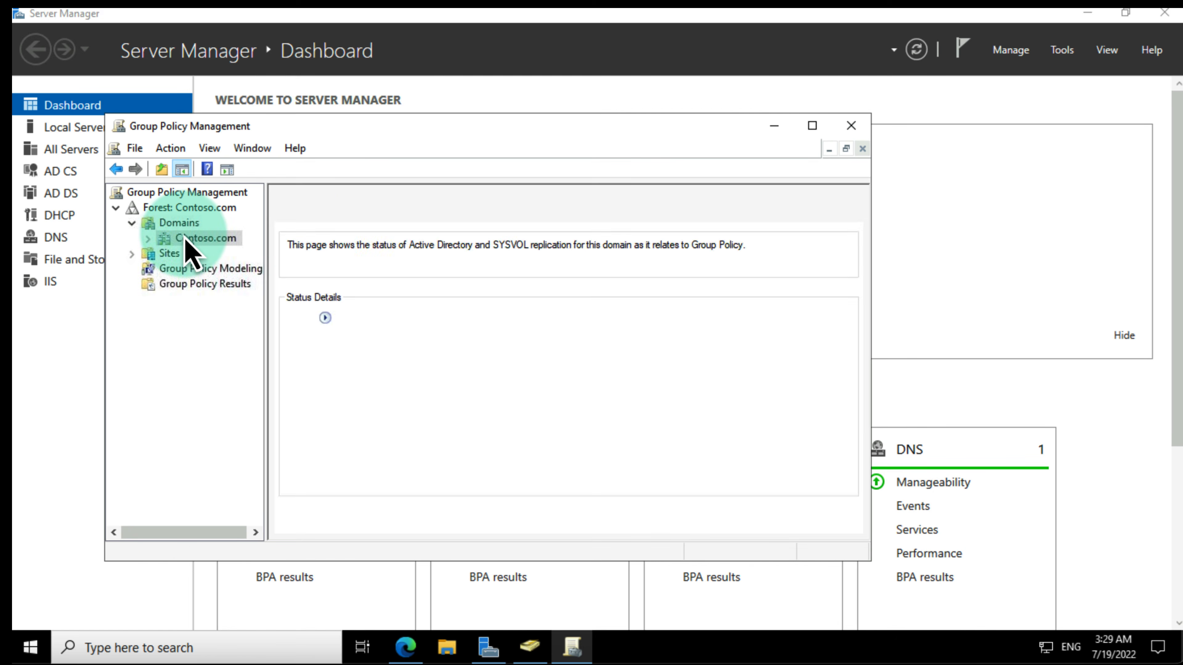
click(148, 239)
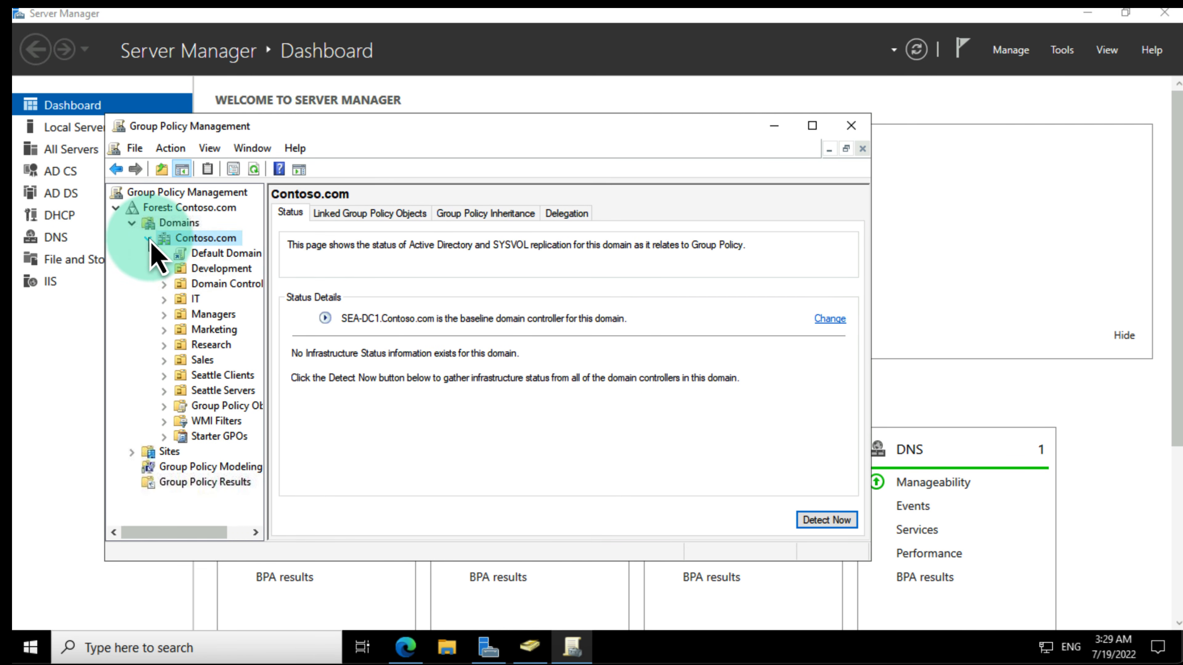
click(209, 254)
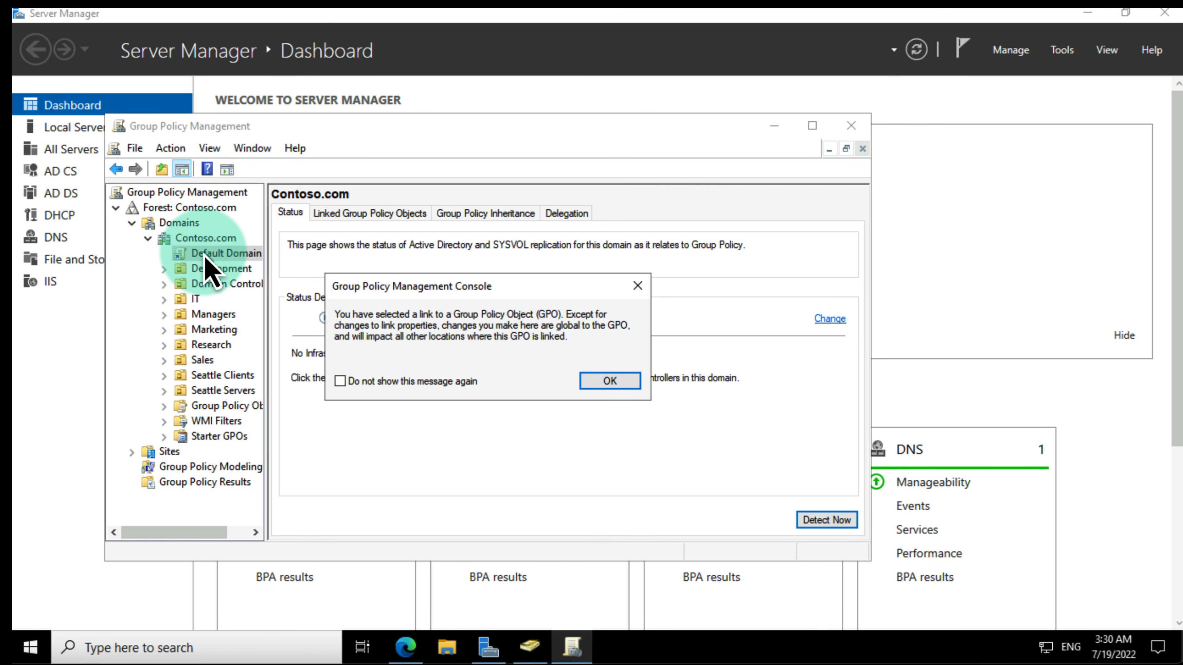
click(611, 381)
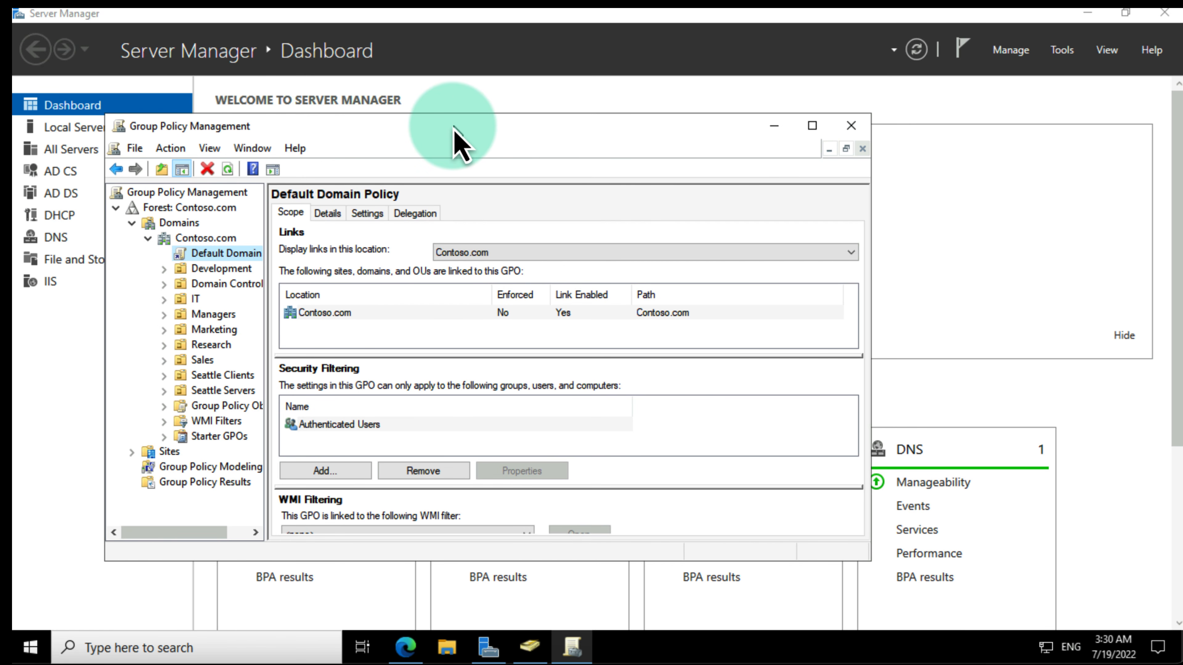
double_click(459, 140)
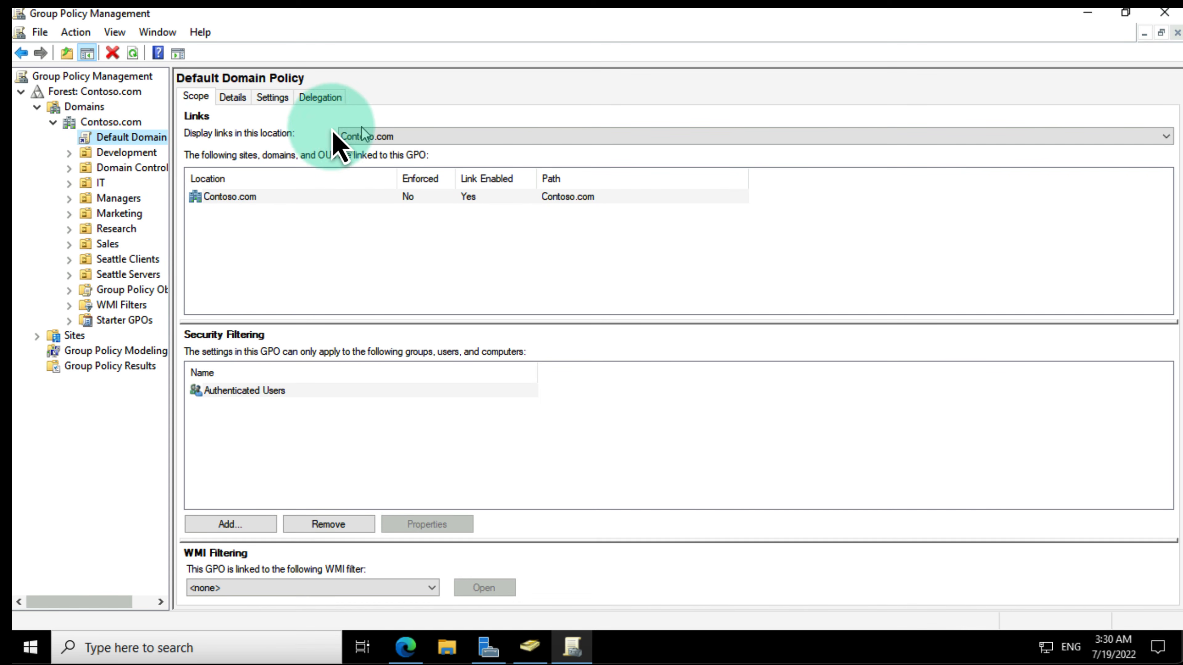
right_click(132, 140)
click(192, 149)
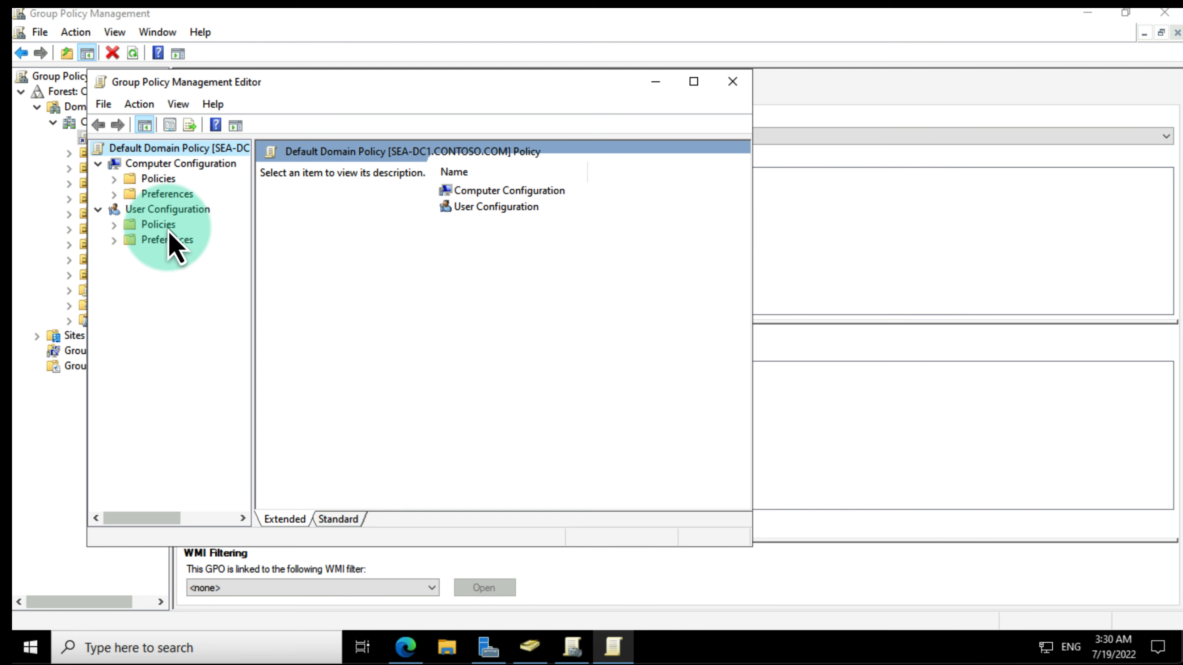
Step: Enable 'Register domain joined computers as devices' under Windows Components > Device Registration, then close the editor
double_click(158, 181)
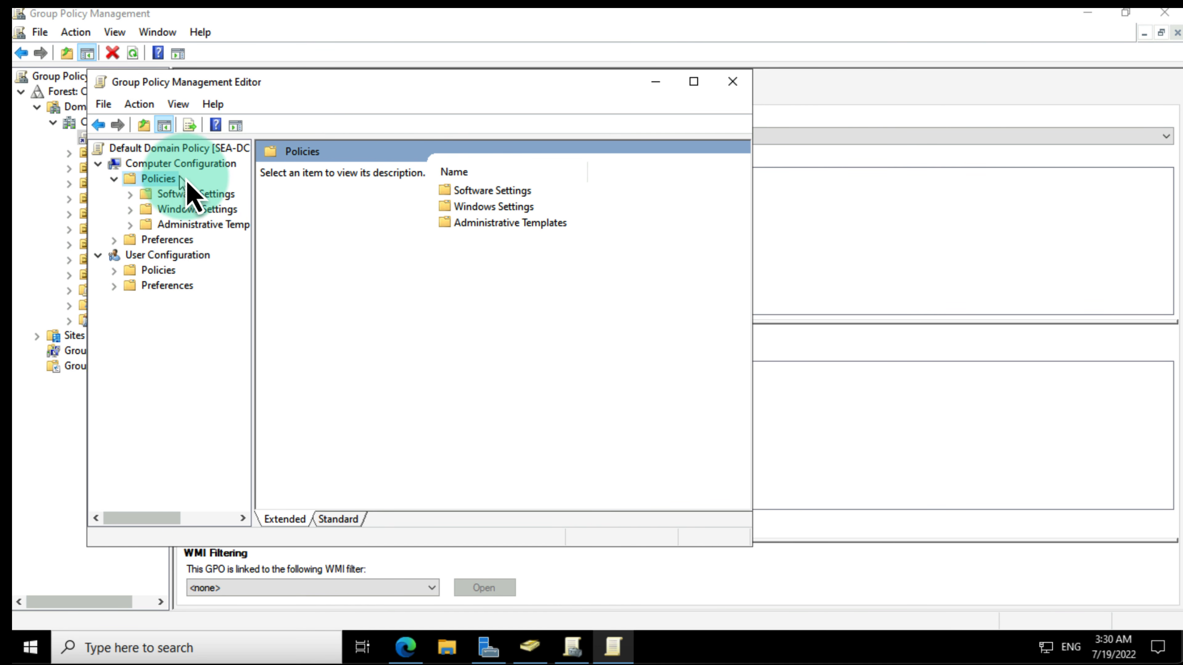
double_click(492, 223)
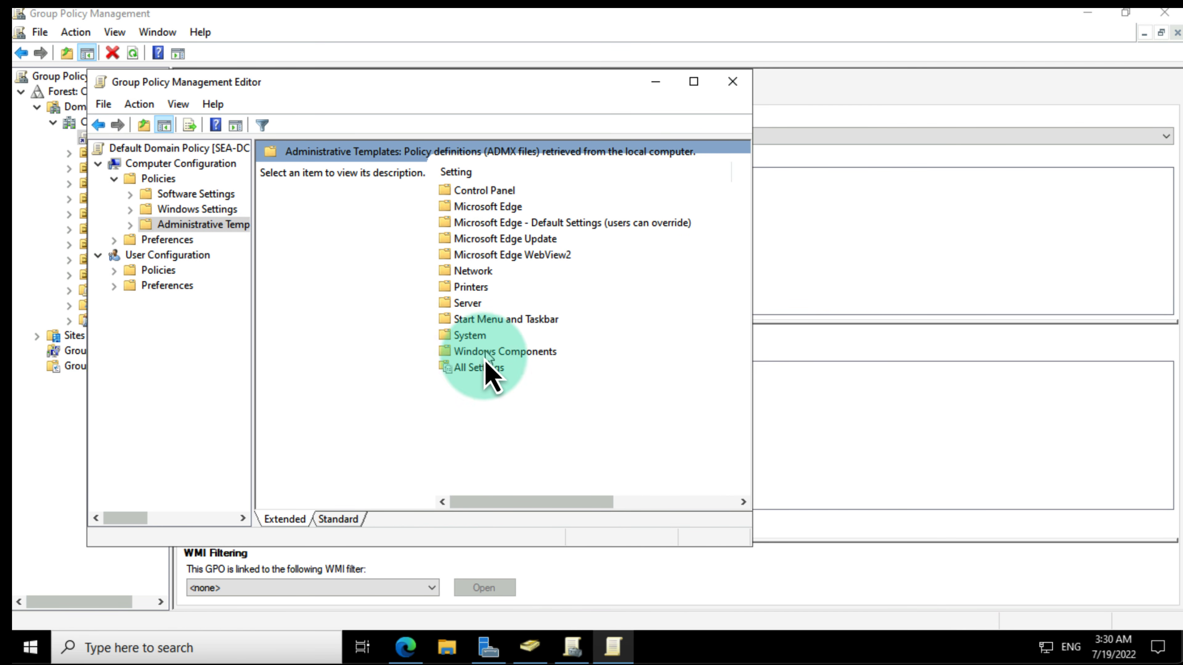
double_click(486, 354)
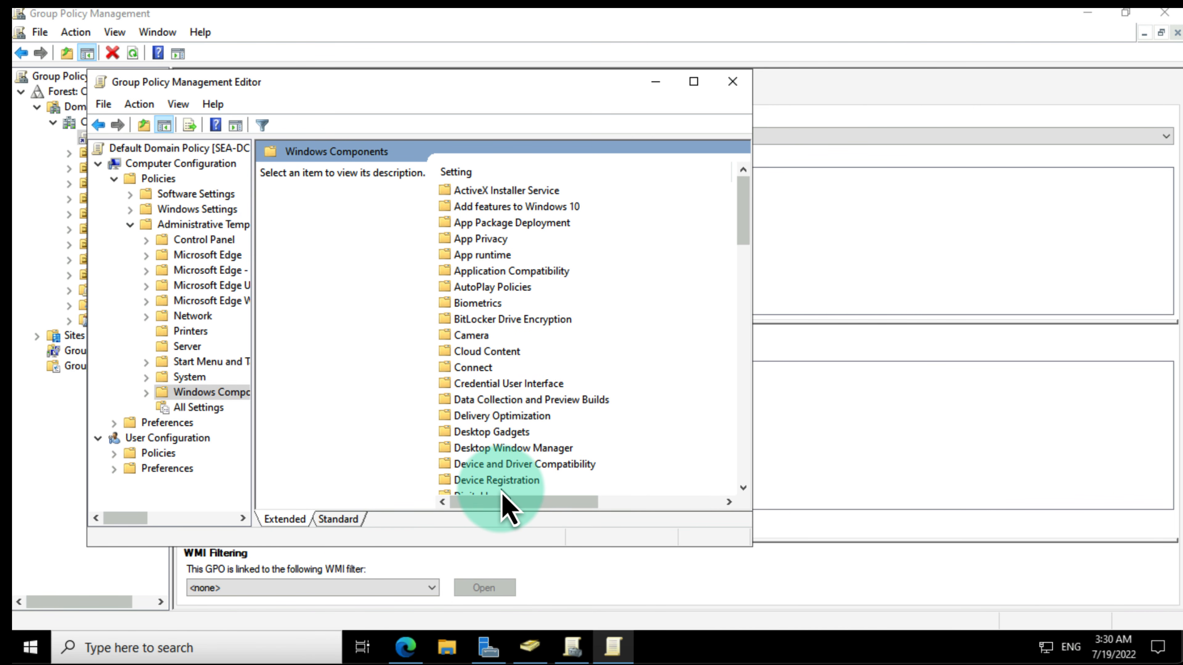
click(498, 481)
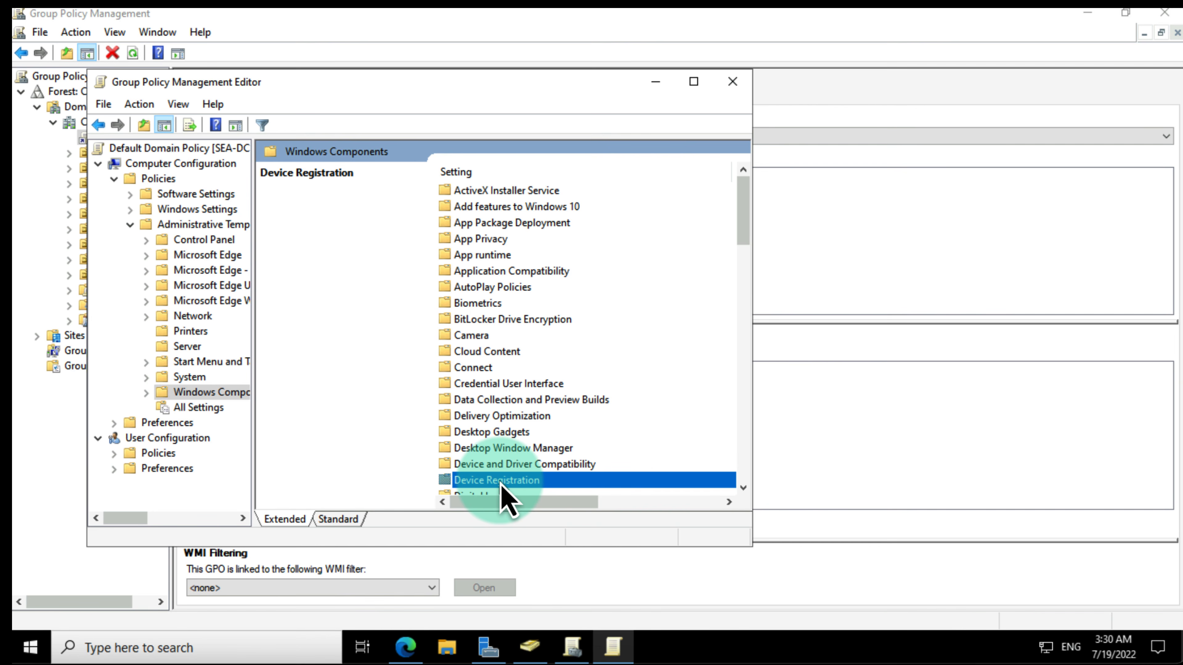
double_click(501, 484)
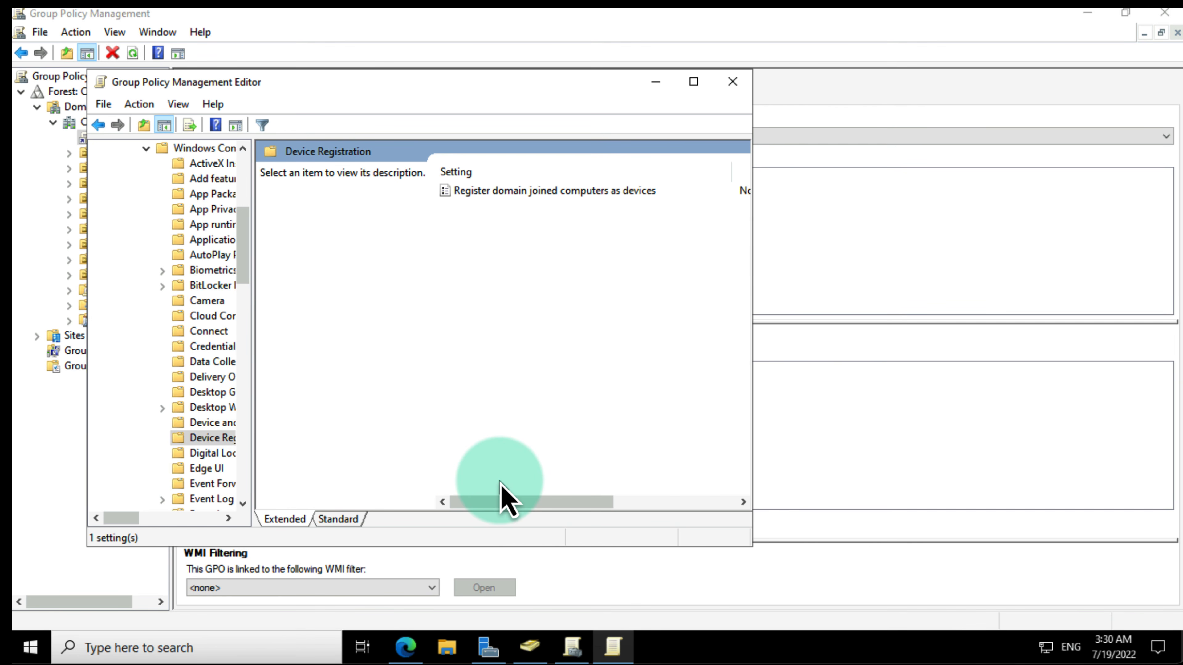
click(516, 192)
double_click(515, 192)
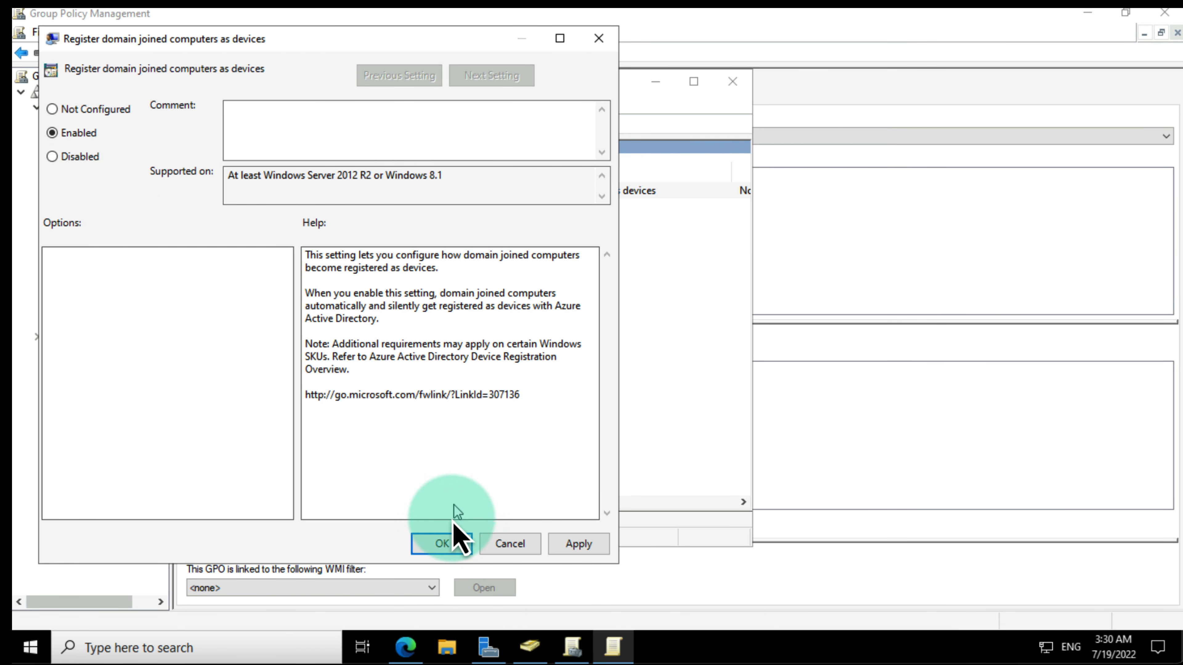
click(444, 544)
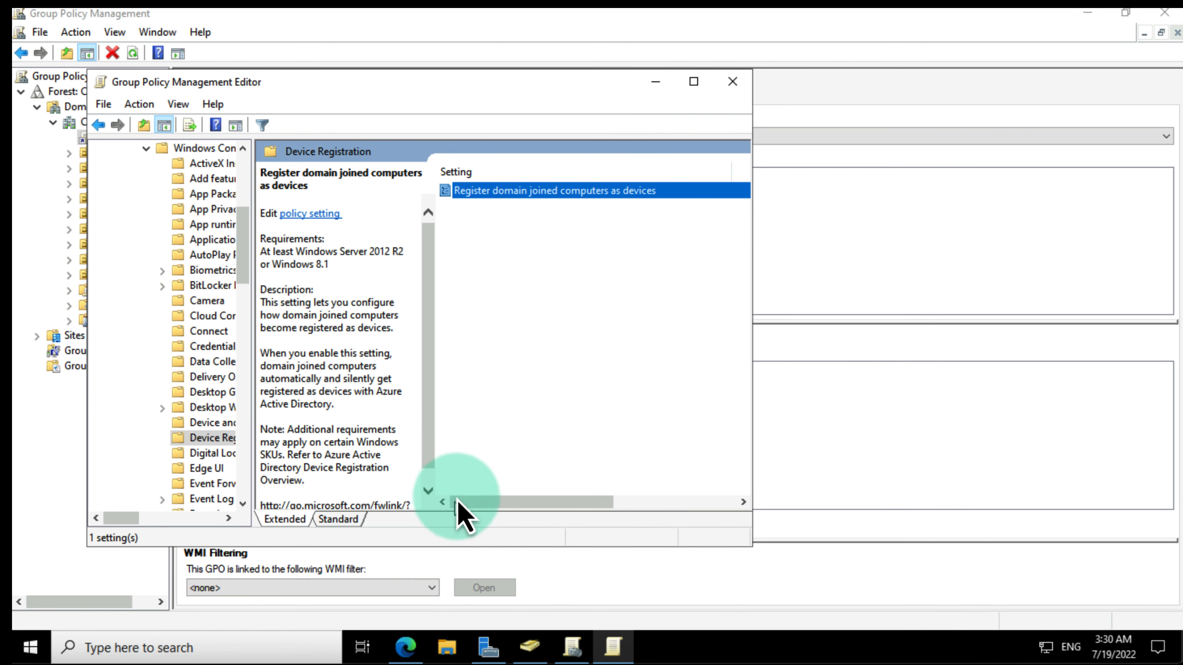
click(732, 81)
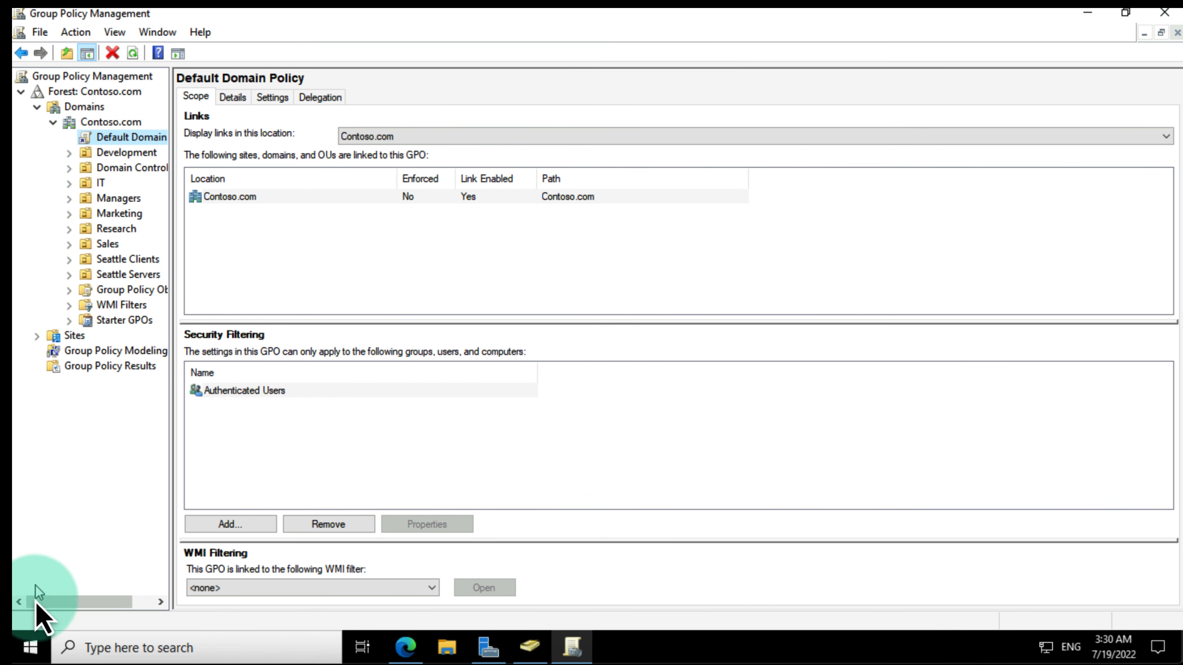
Step: Run gpupdate /force in an elevated Command Prompt, then close it and Group Policy Management, minimizing Server Manager
click(33, 649)
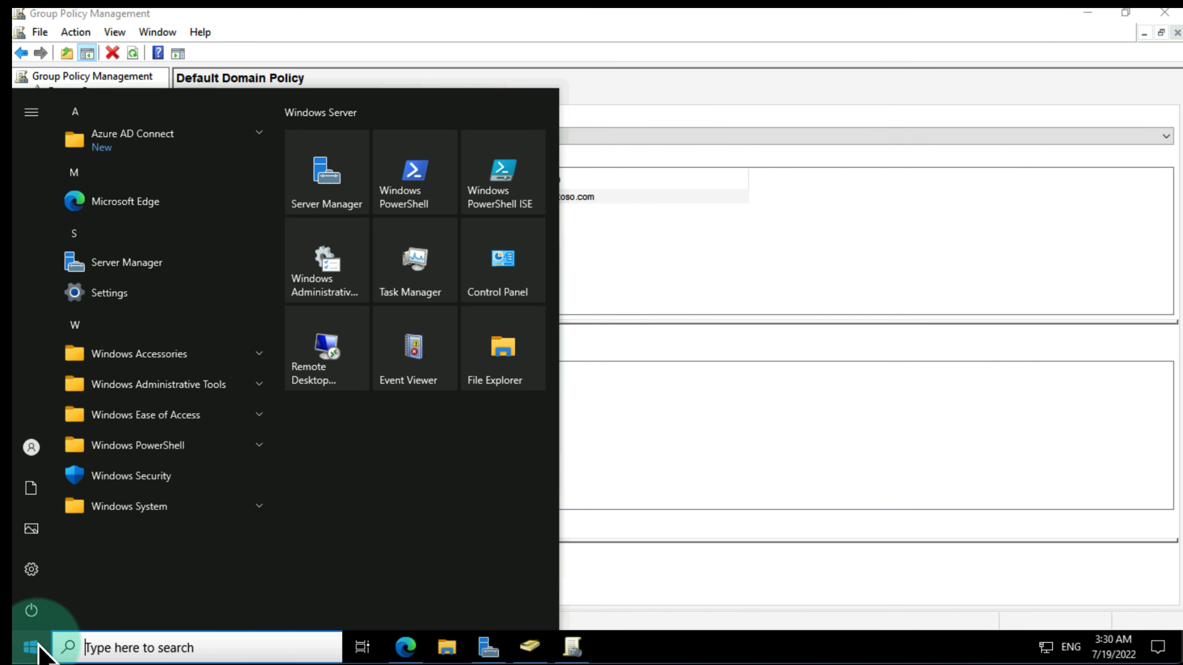
text(cmd)
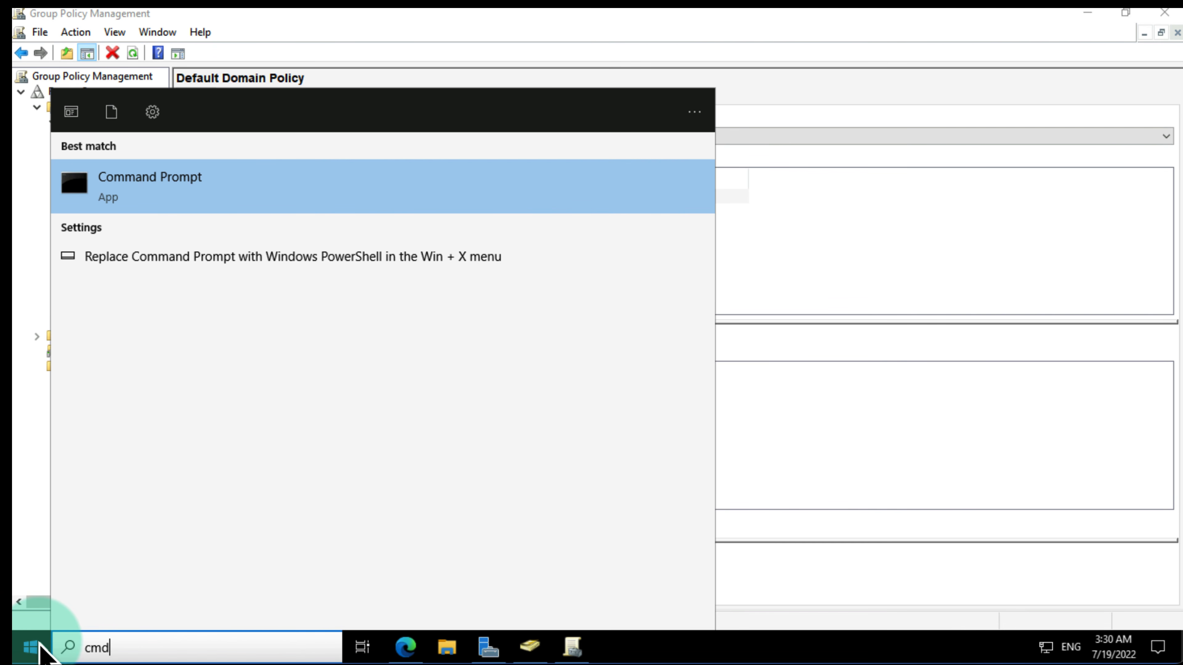
right_click(183, 199)
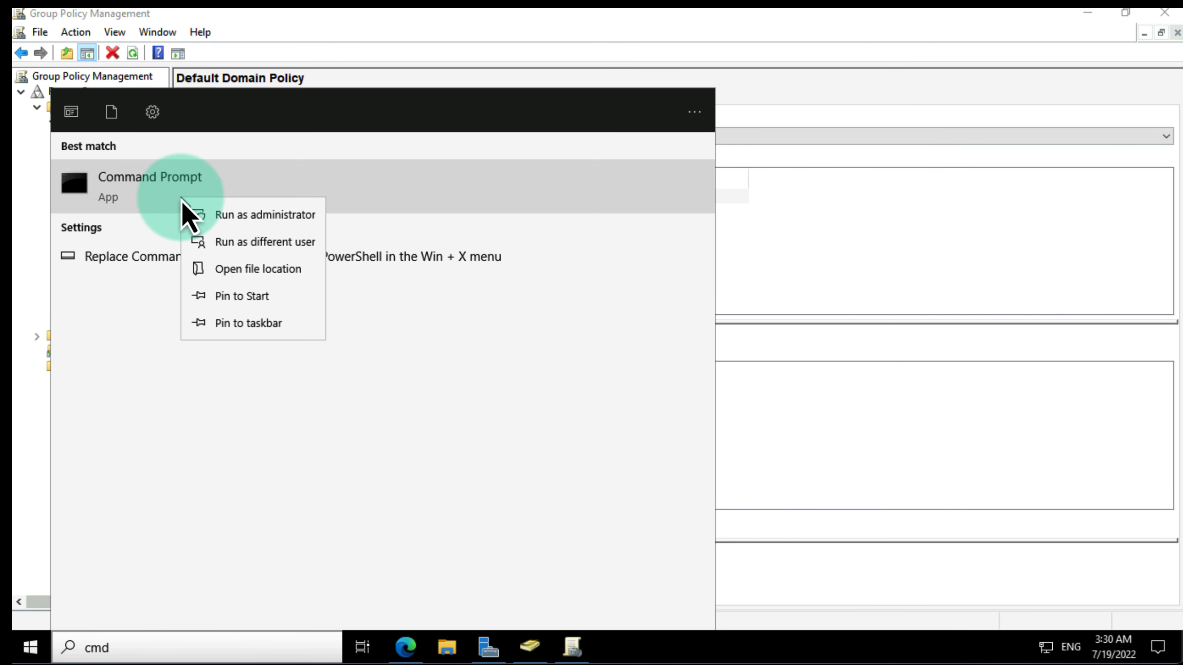
click(232, 215)
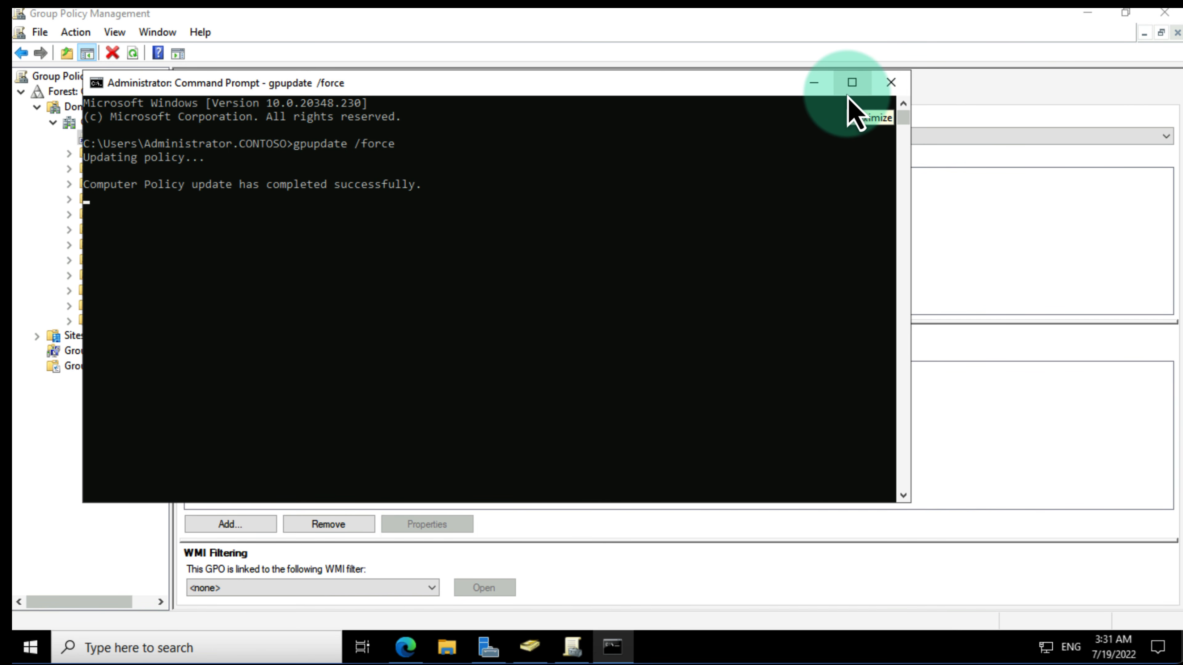
click(891, 83)
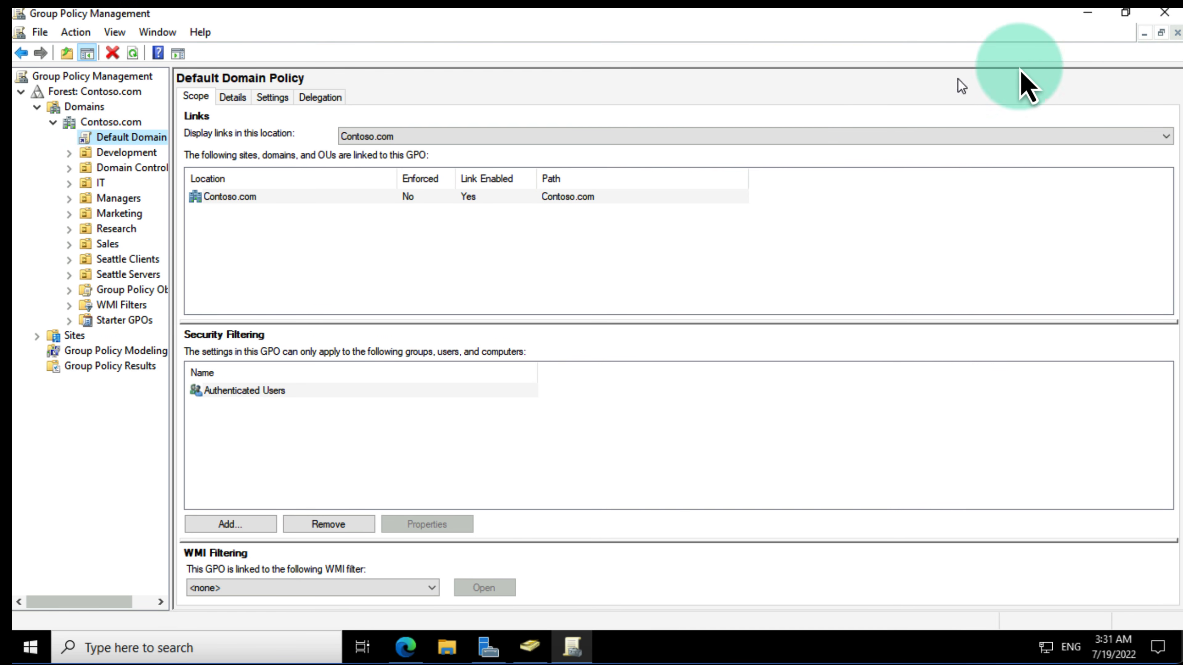
click(1165, 14)
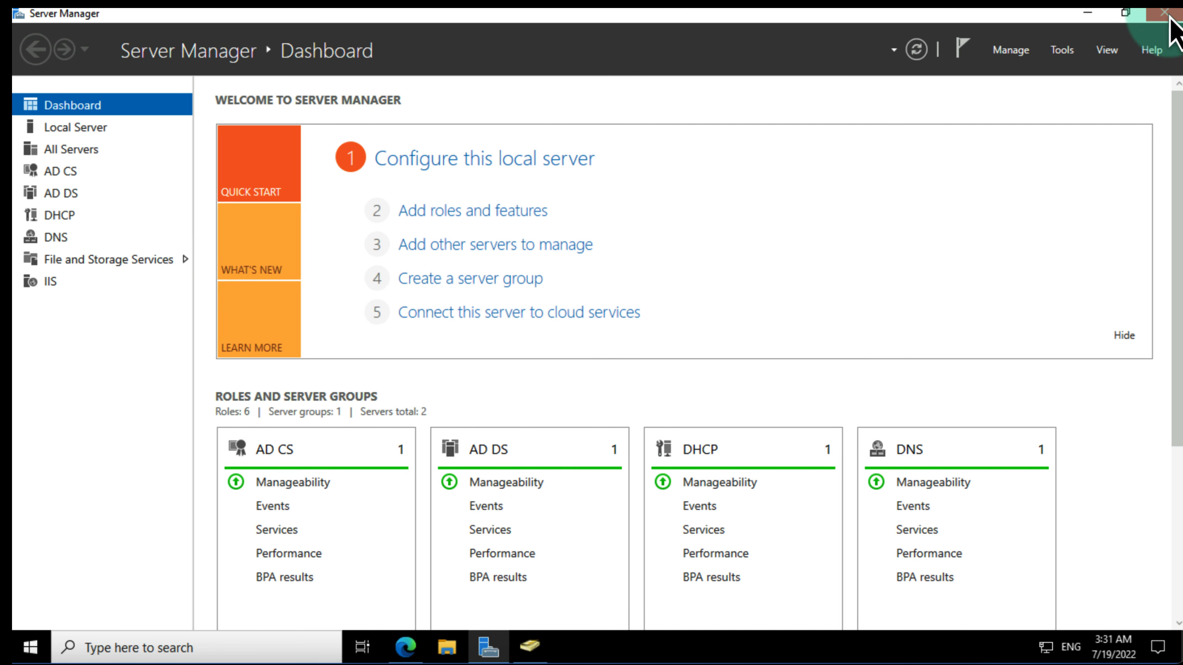
click(1089, 15)
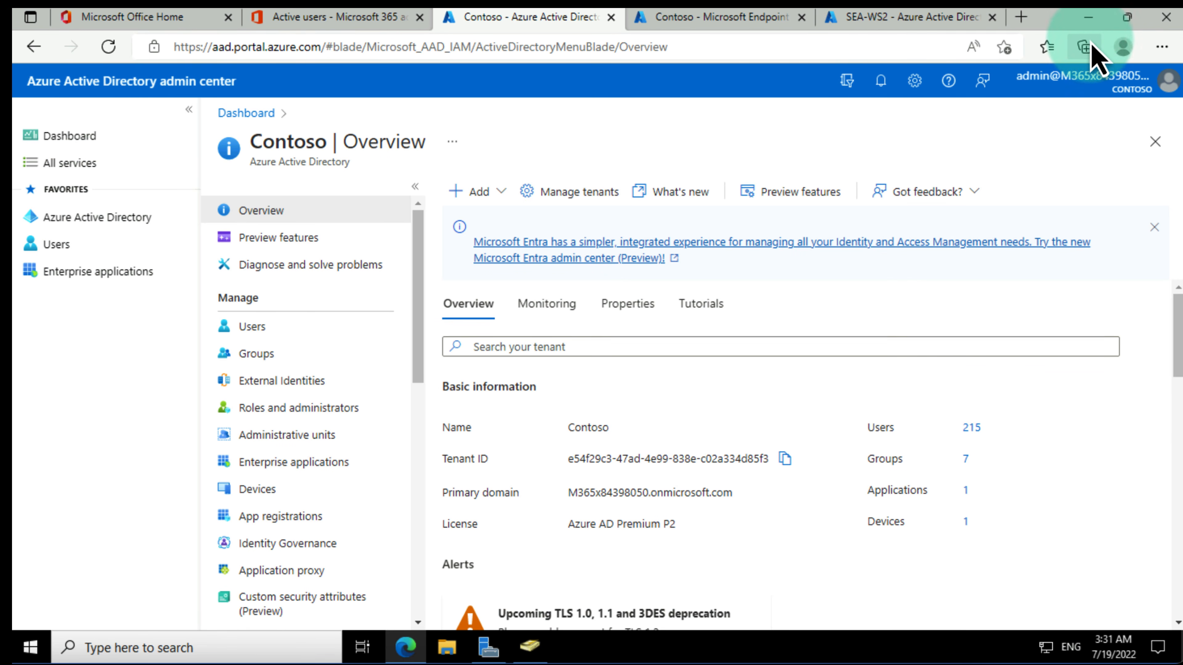
Step: Launch Azure AD Connect, choose Configure device options, and sign in with the Azure AD administrator password
double_click(42, 119)
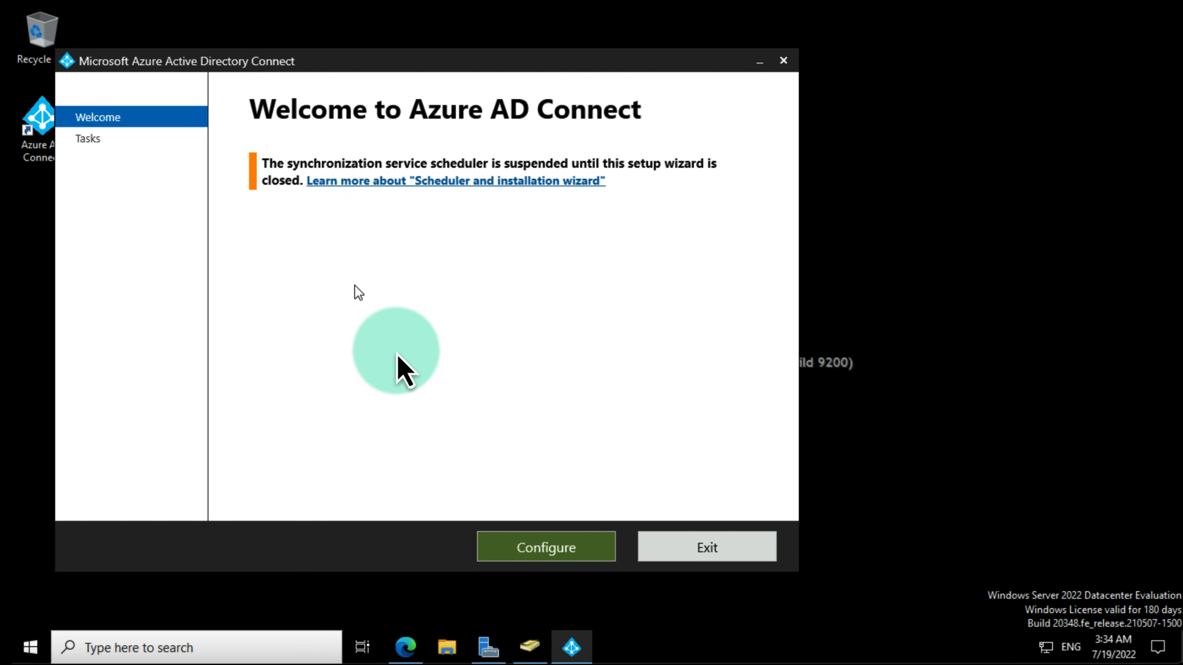
click(554, 559)
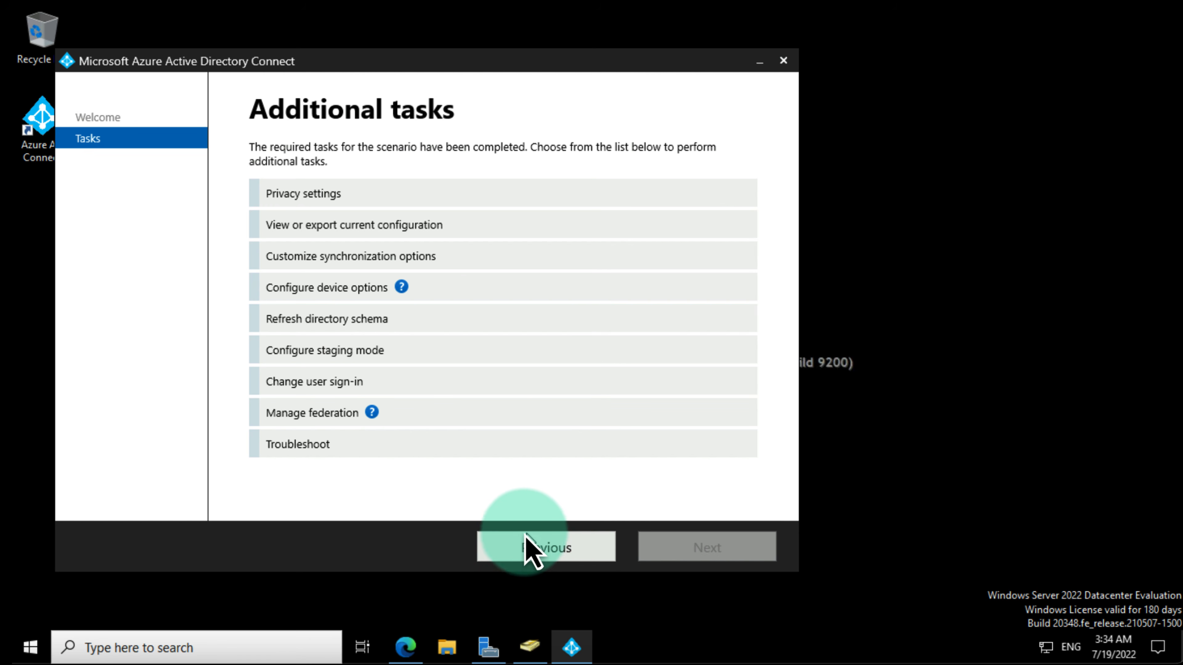
click(353, 287)
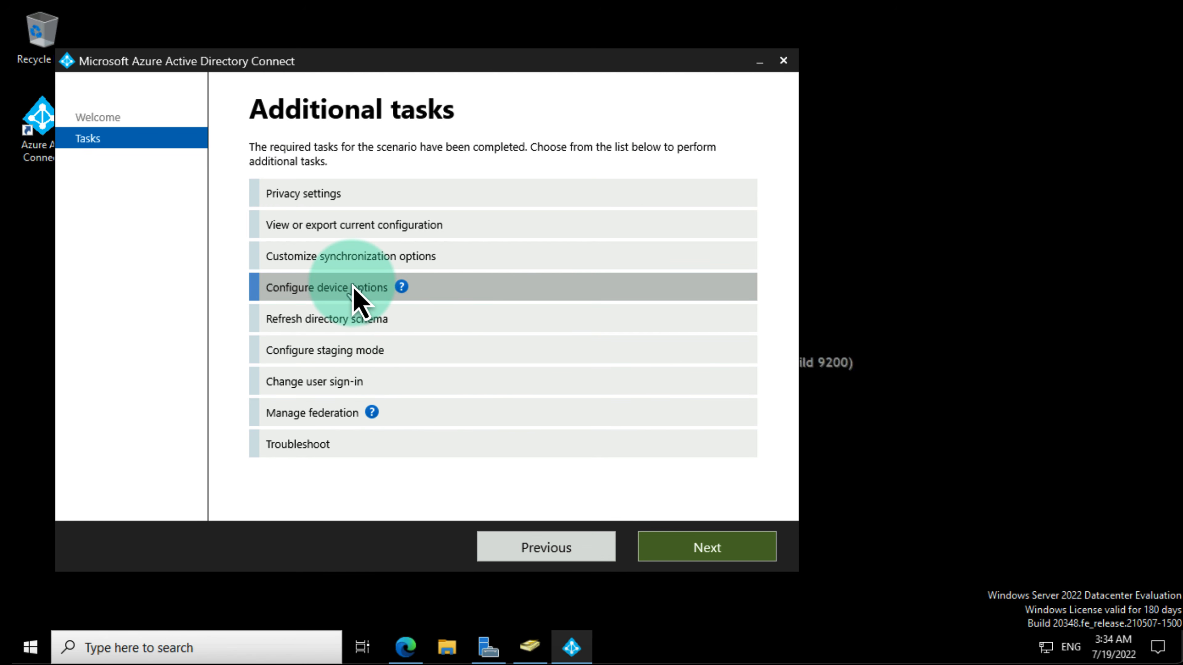
click(723, 550)
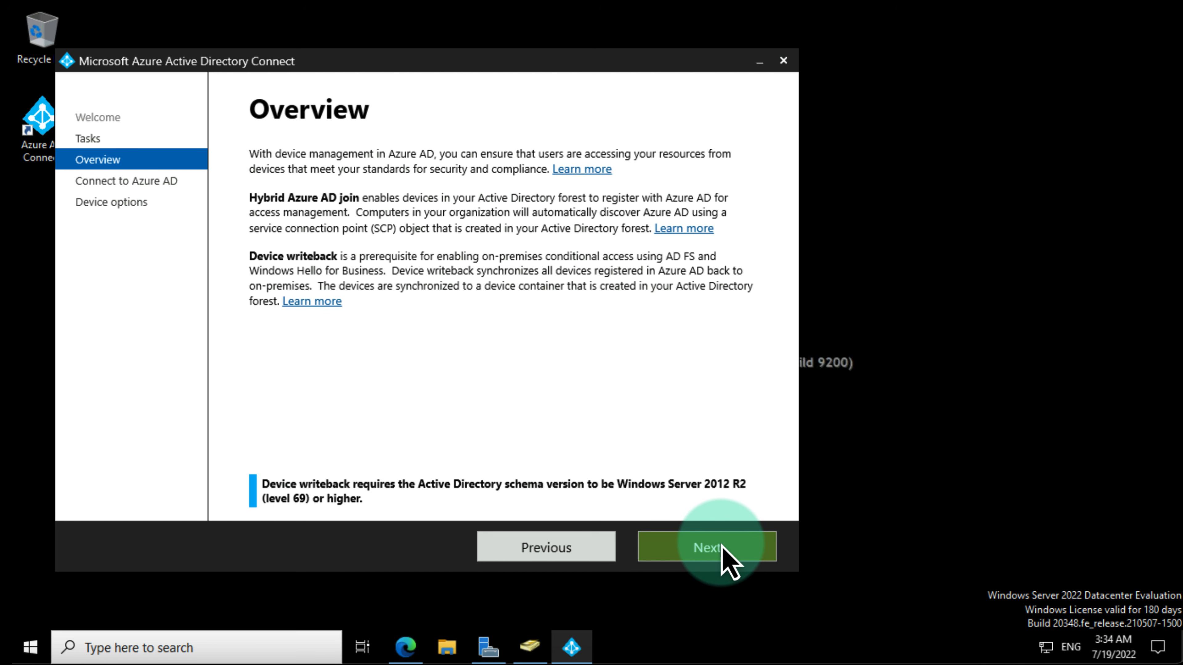
click(723, 550)
click(326, 261)
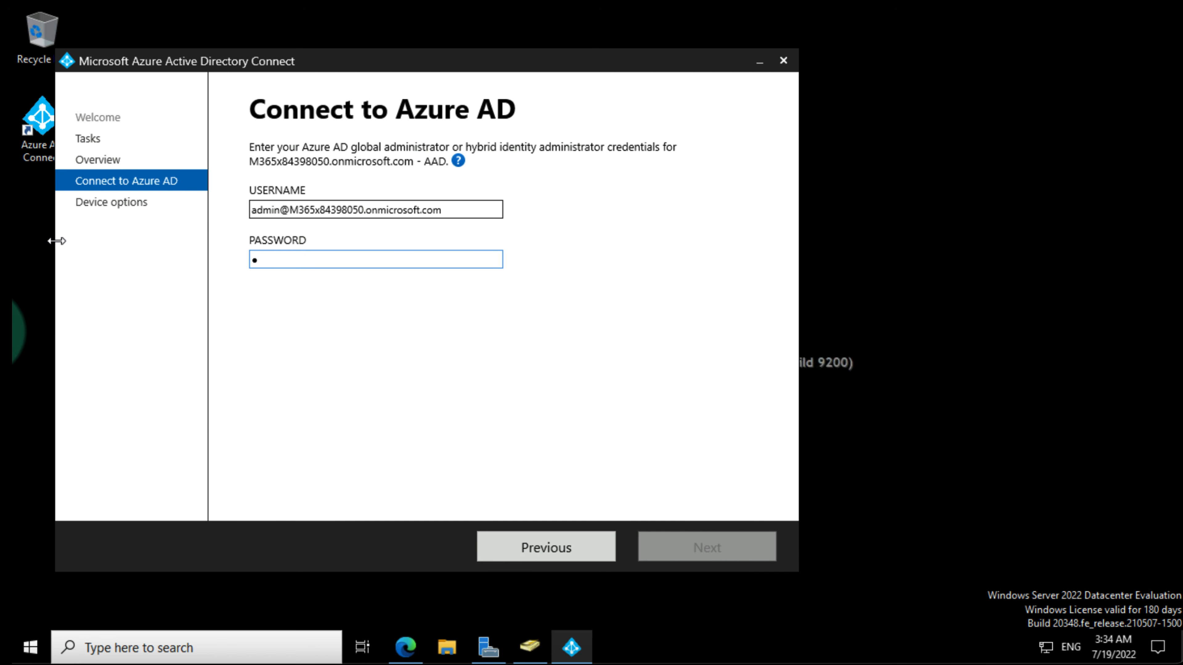
key(ctrl+v)
click(707, 557)
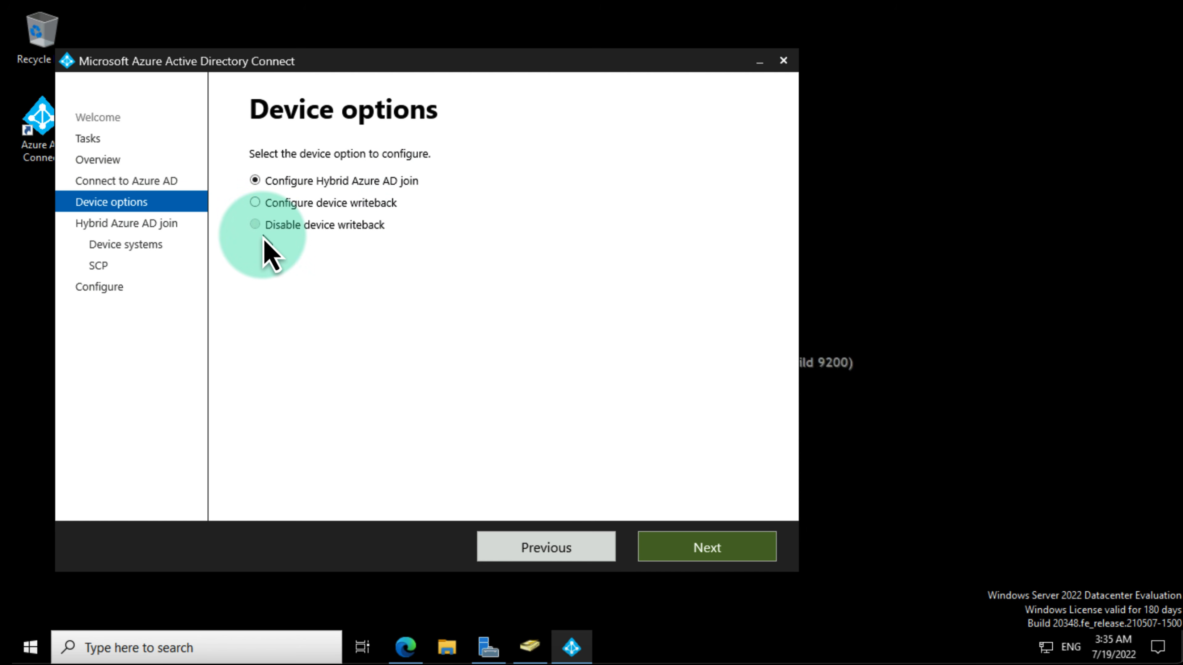
Step: Choose Hybrid Azure AD join for Windows 10 or later domain-joined devices
click(680, 557)
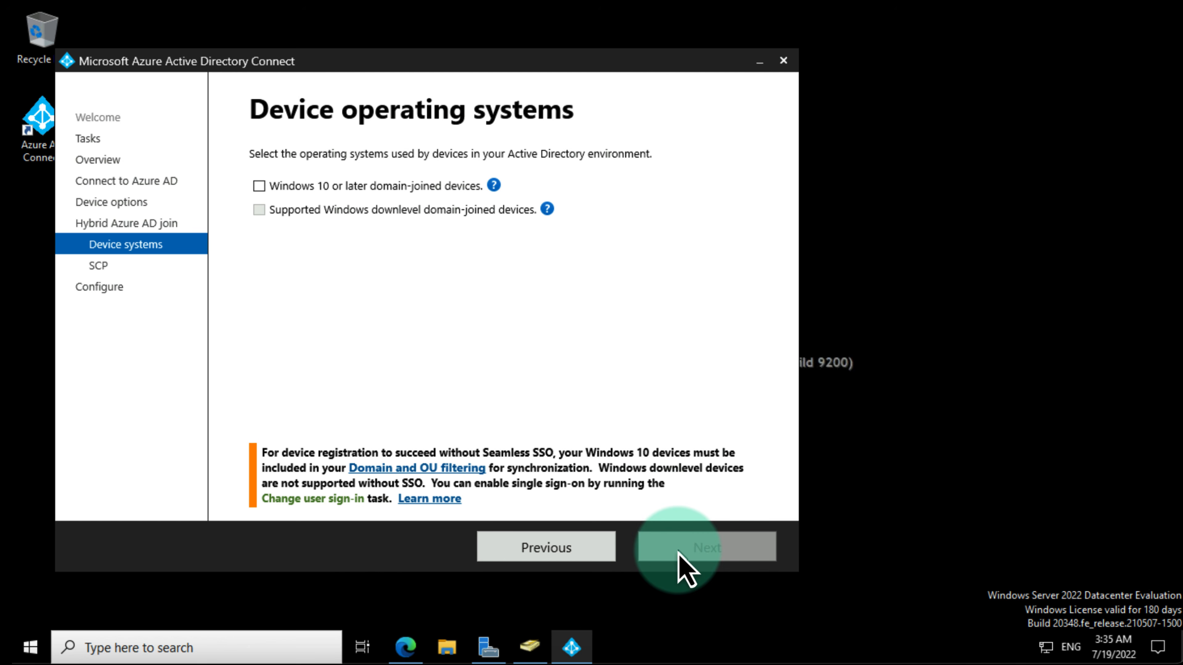
click(306, 191)
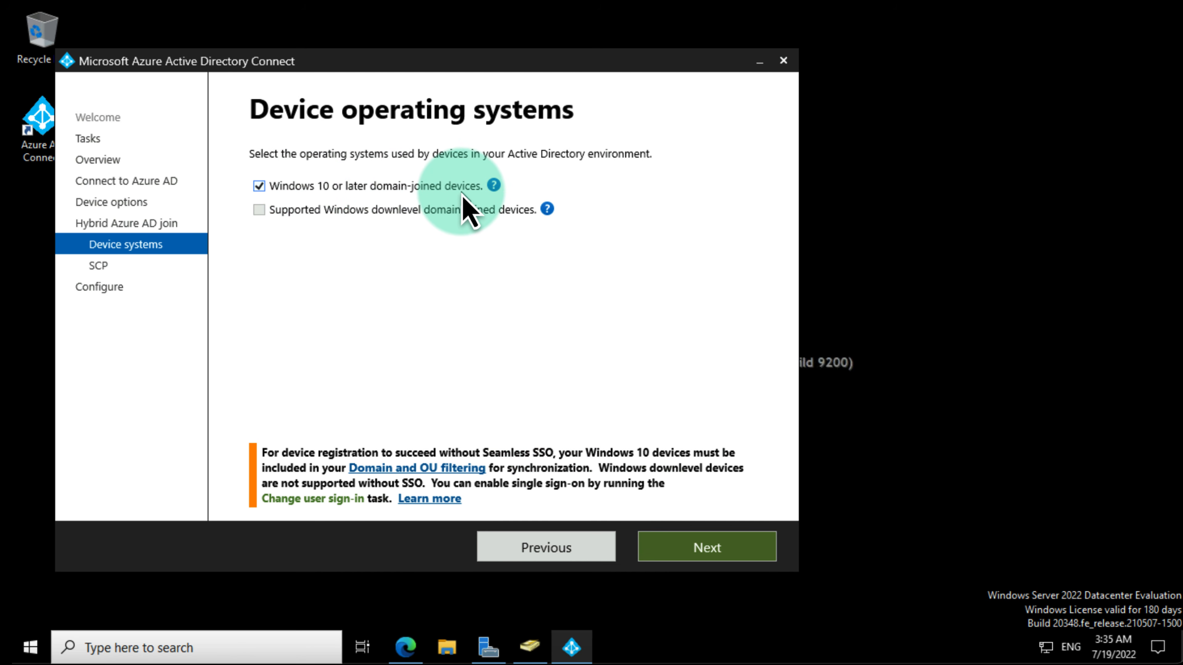
click(708, 549)
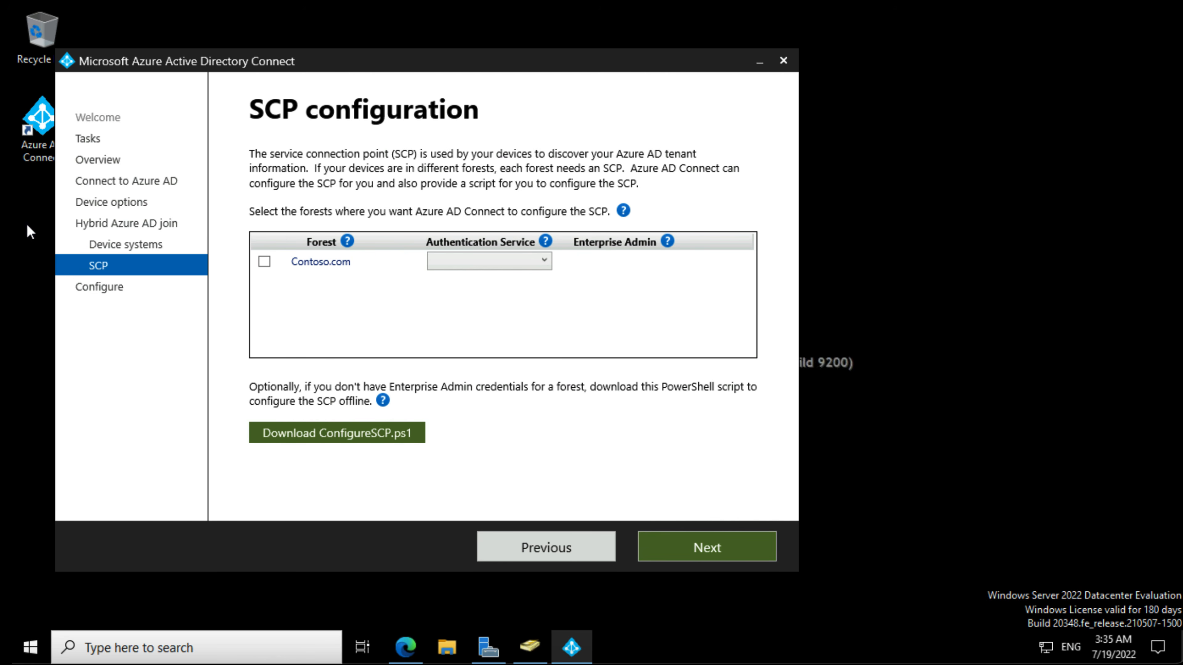
Step: Configure SCP for Contoso.com with Azure Active Directory authentication and Contoso\Administrator enterprise admin credentials
click(264, 263)
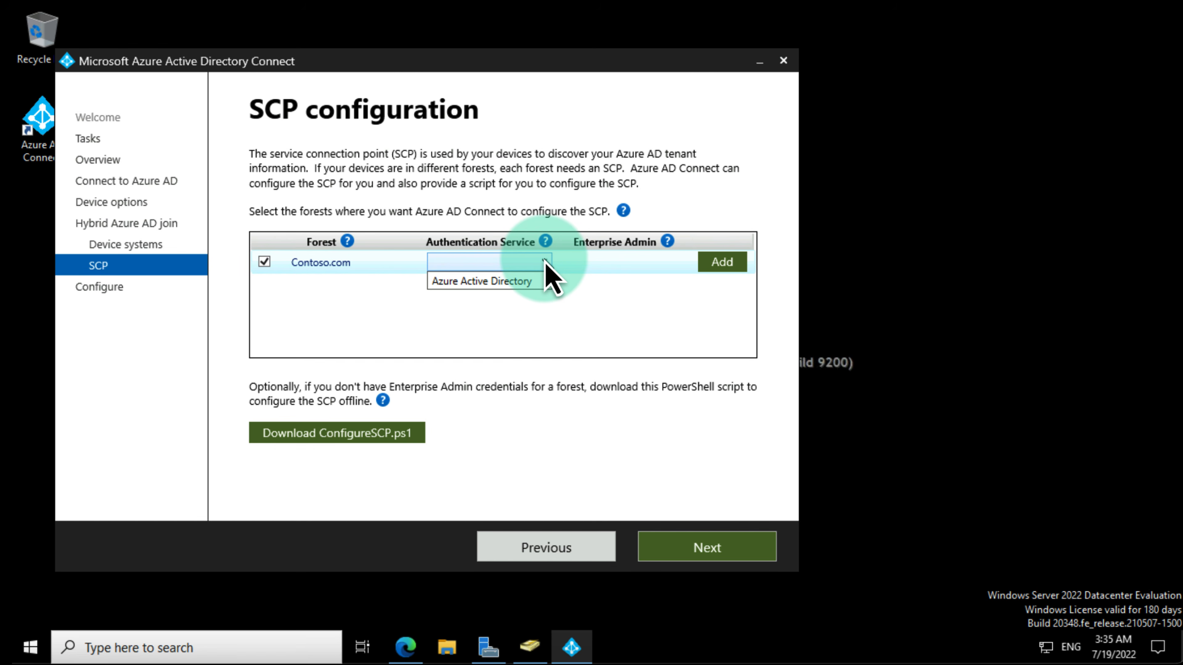
click(522, 281)
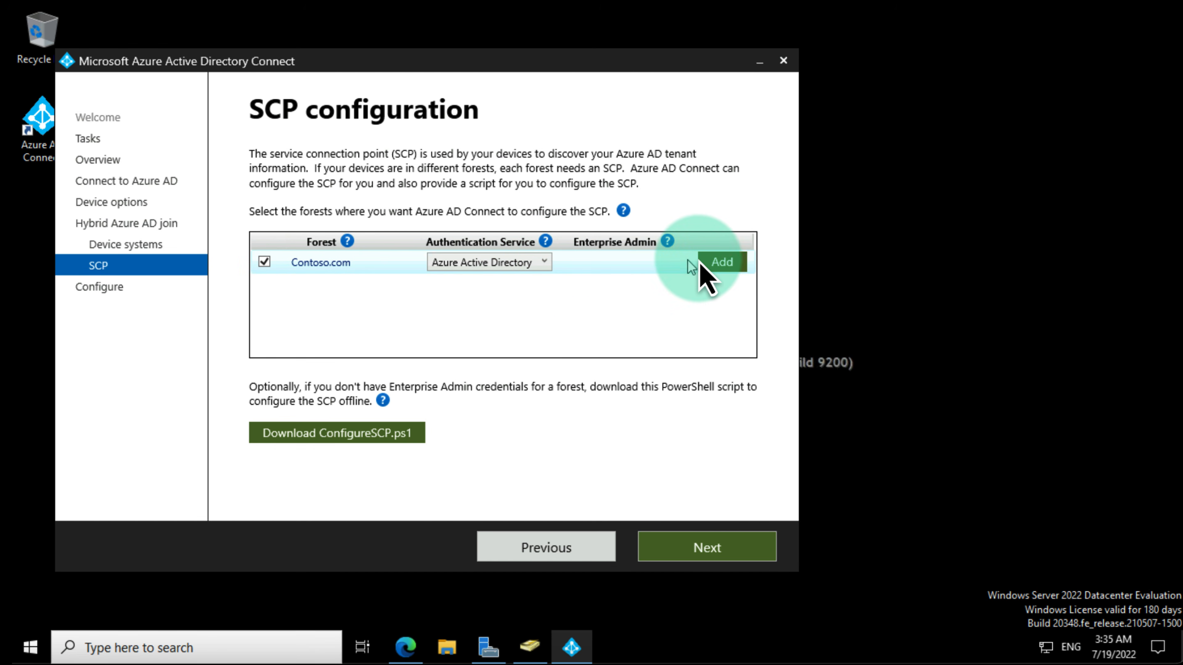
click(723, 265)
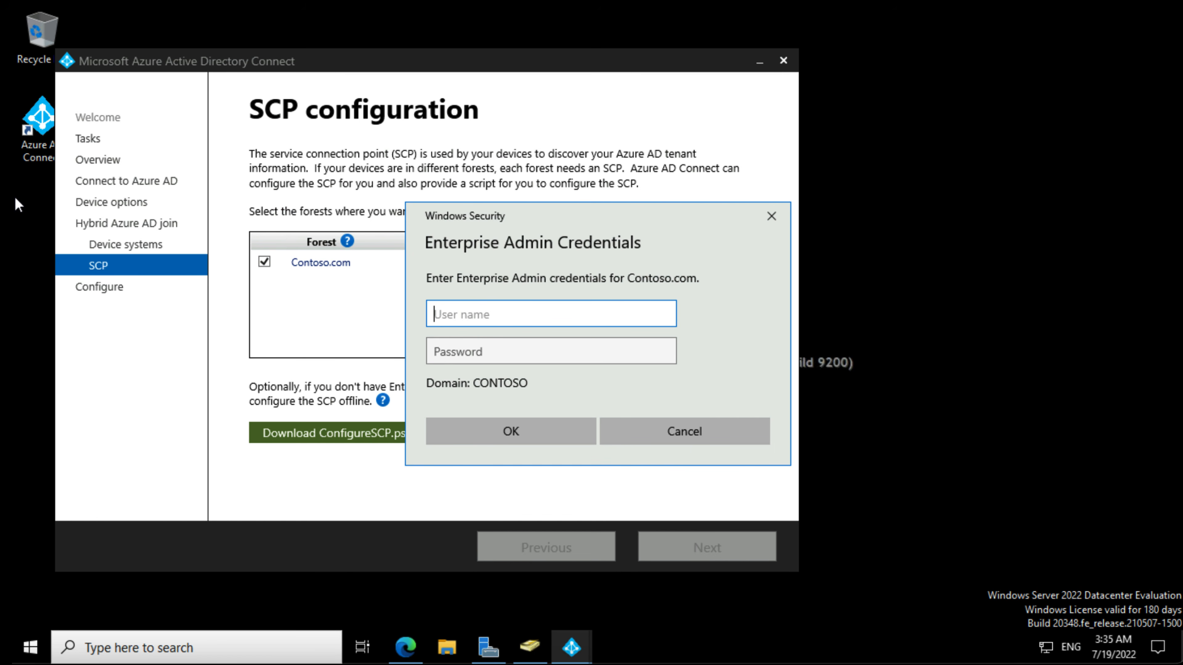
text(Contoso\Administrator)
click(460, 351)
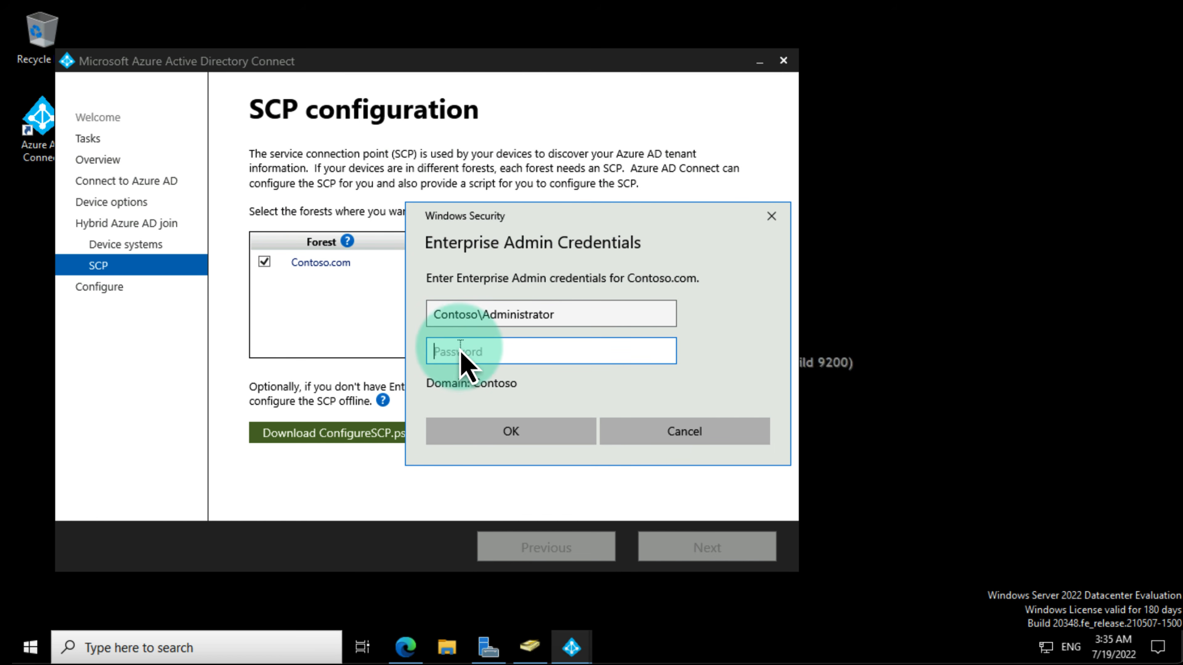
text(••••••••)
key(Return)
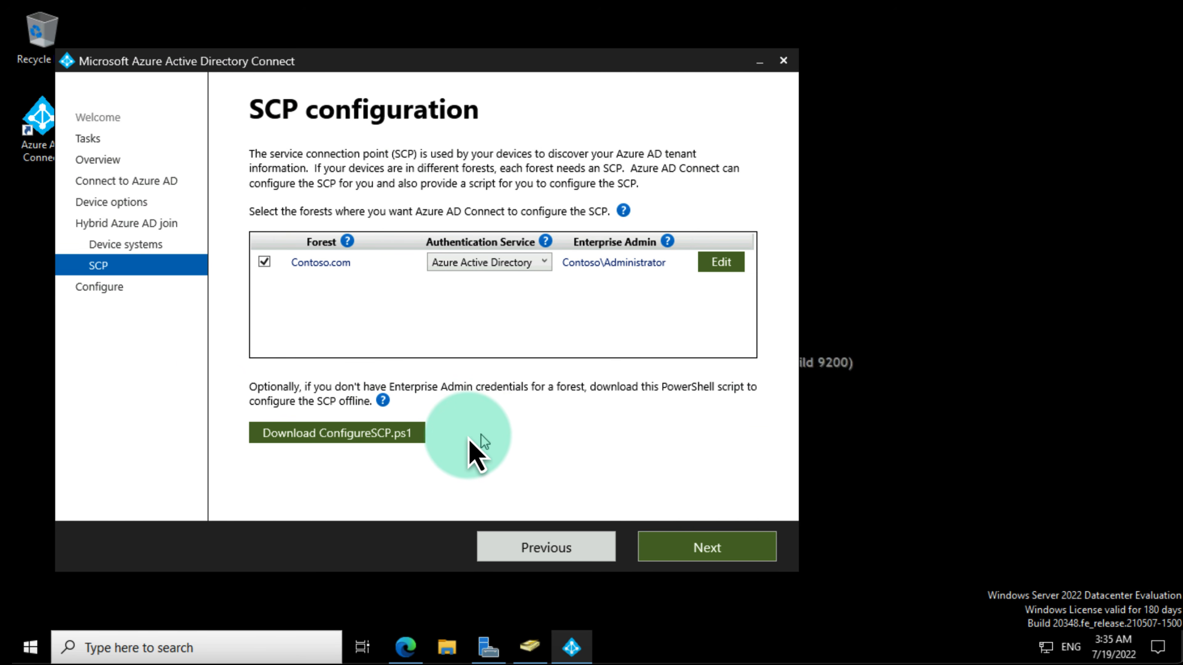
click(341, 439)
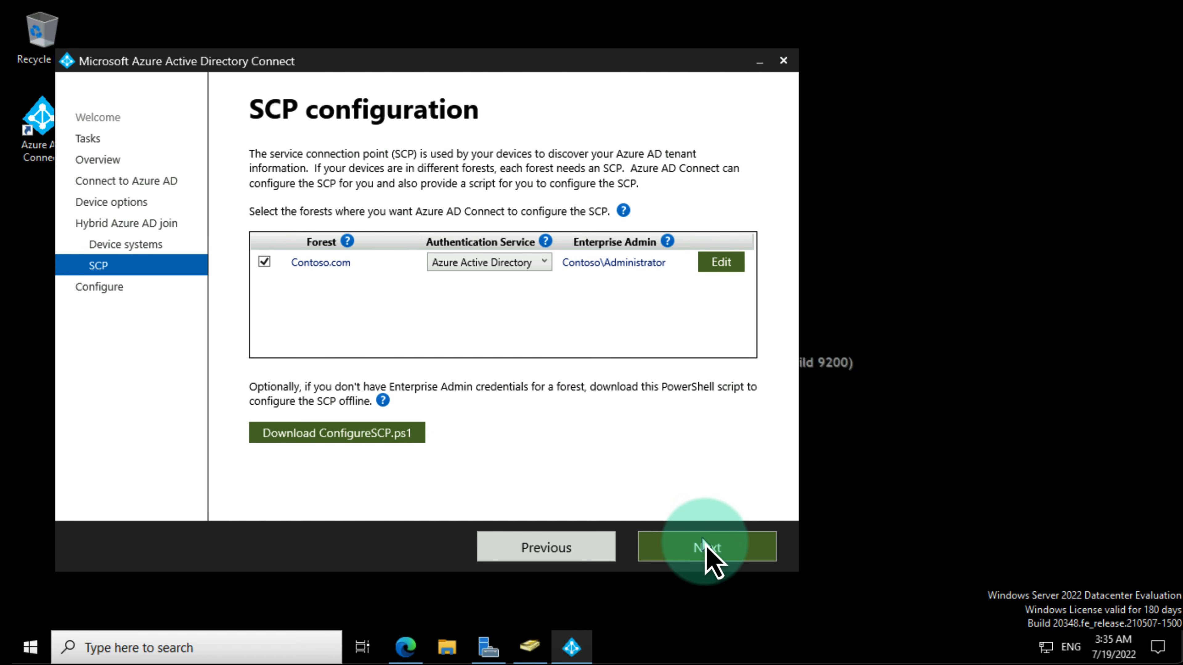
Step: Apply the Hybrid Azure AD join configuration and exit Azure AD Connect once it completes
click(718, 558)
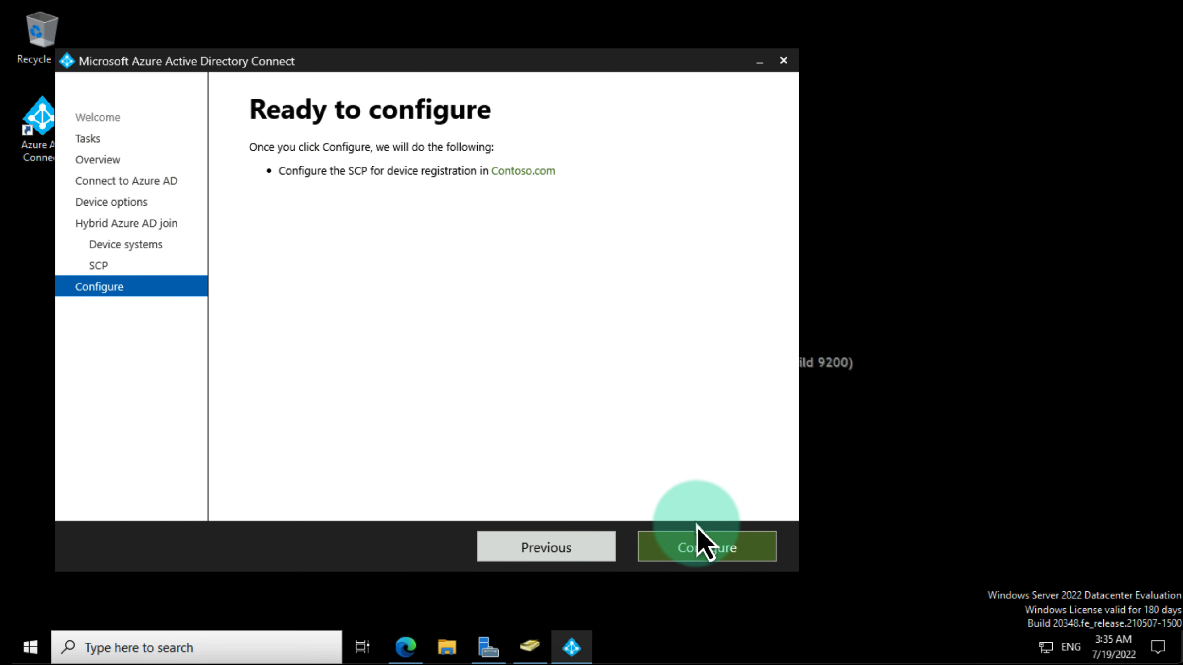
click(728, 550)
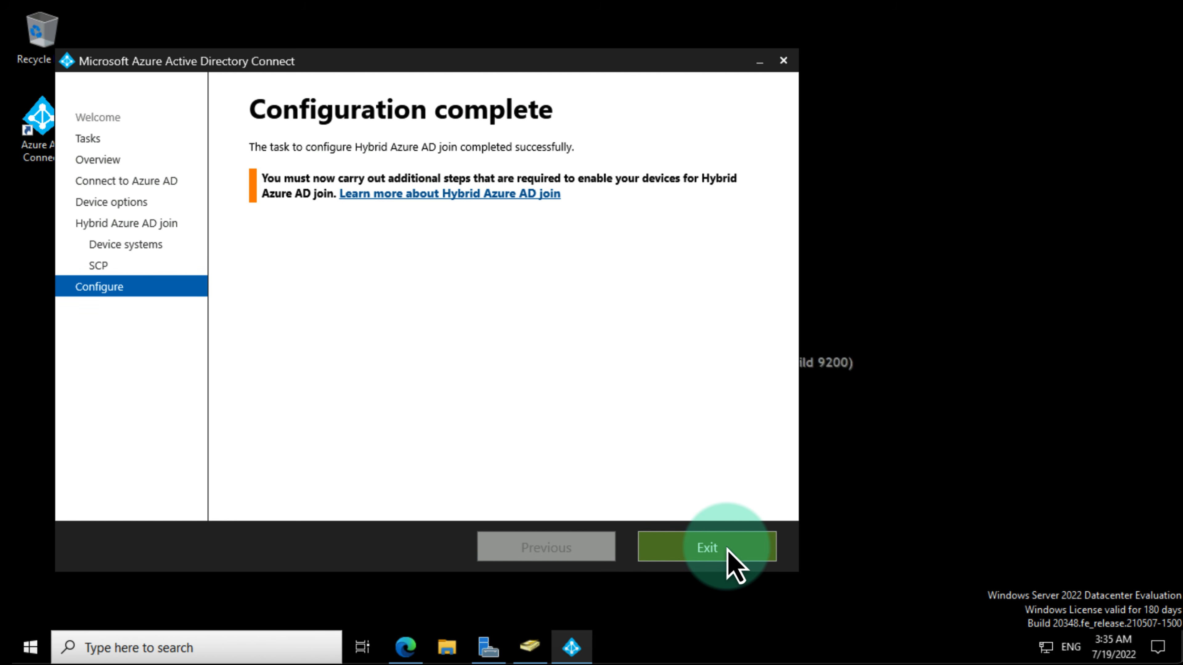
click(728, 550)
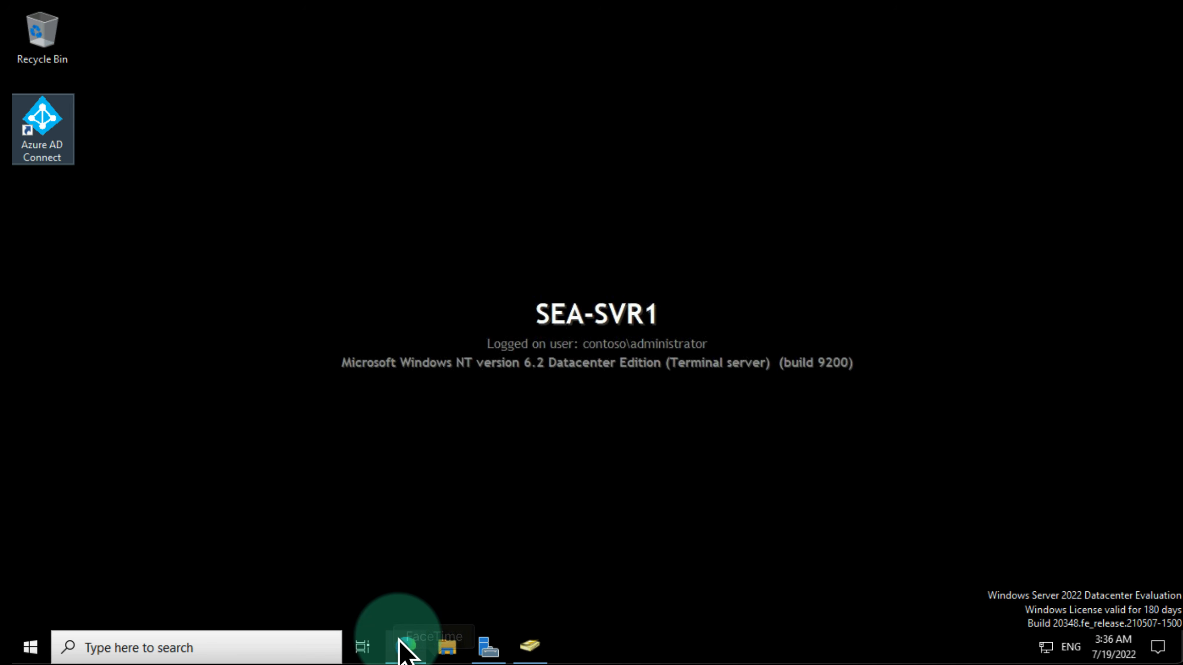
Step: In Edge, open Azure Active Directory > Devices > All devices and refresh until six devices appear
click(407, 646)
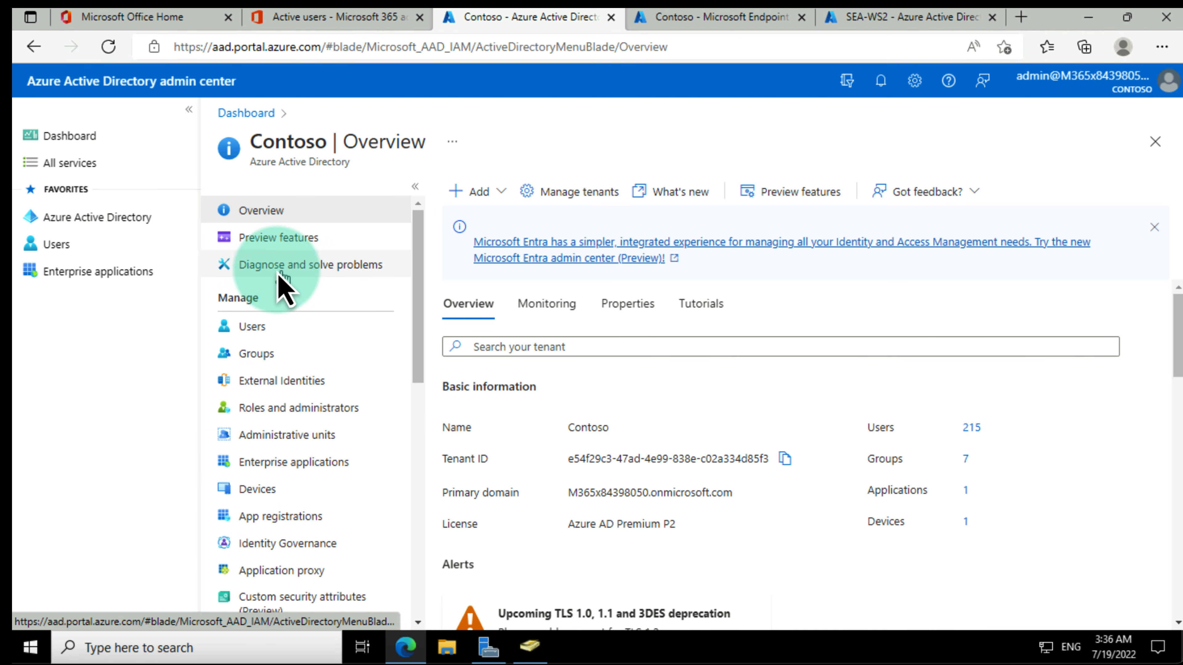
click(133, 223)
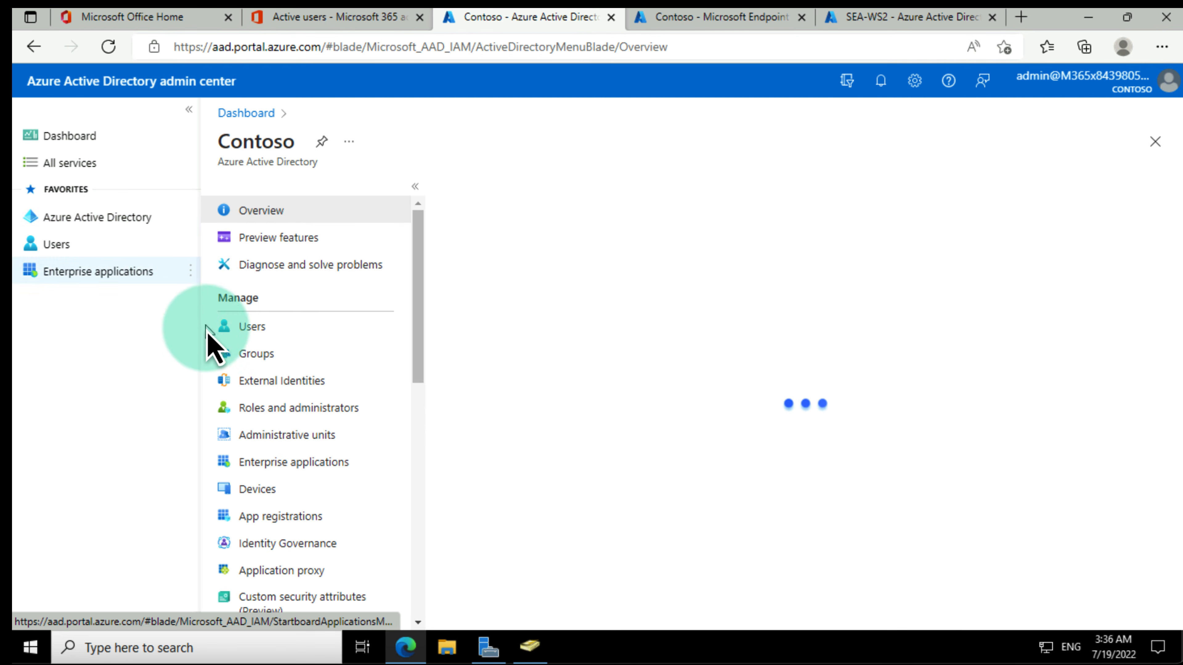
click(255, 494)
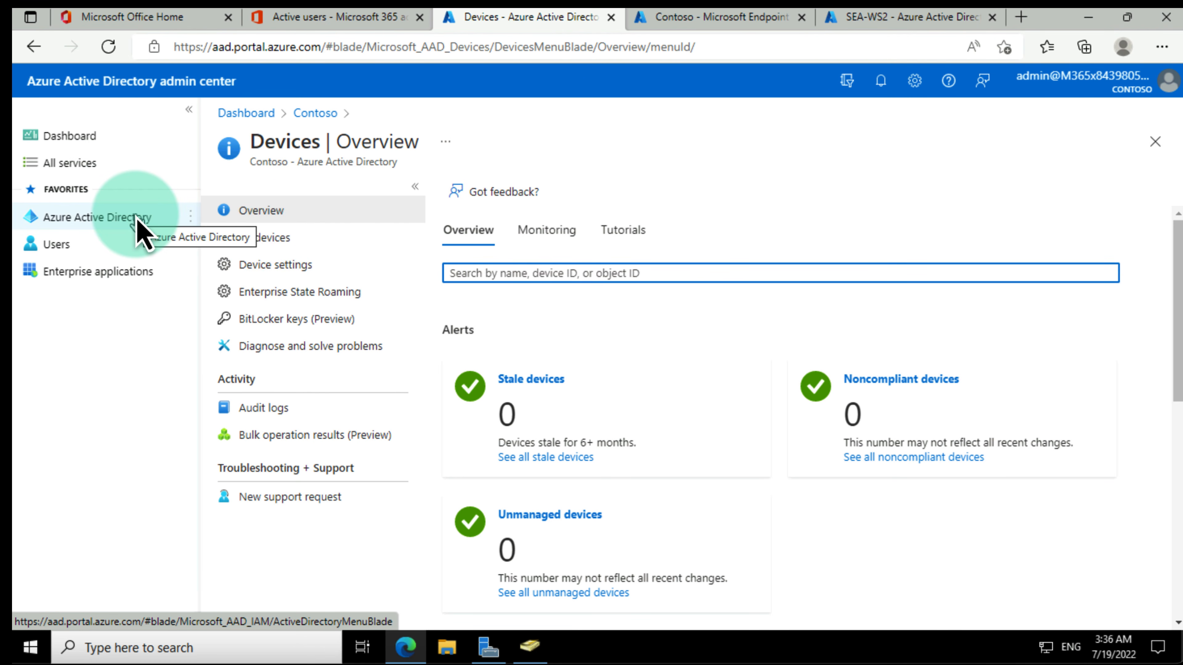
click(278, 239)
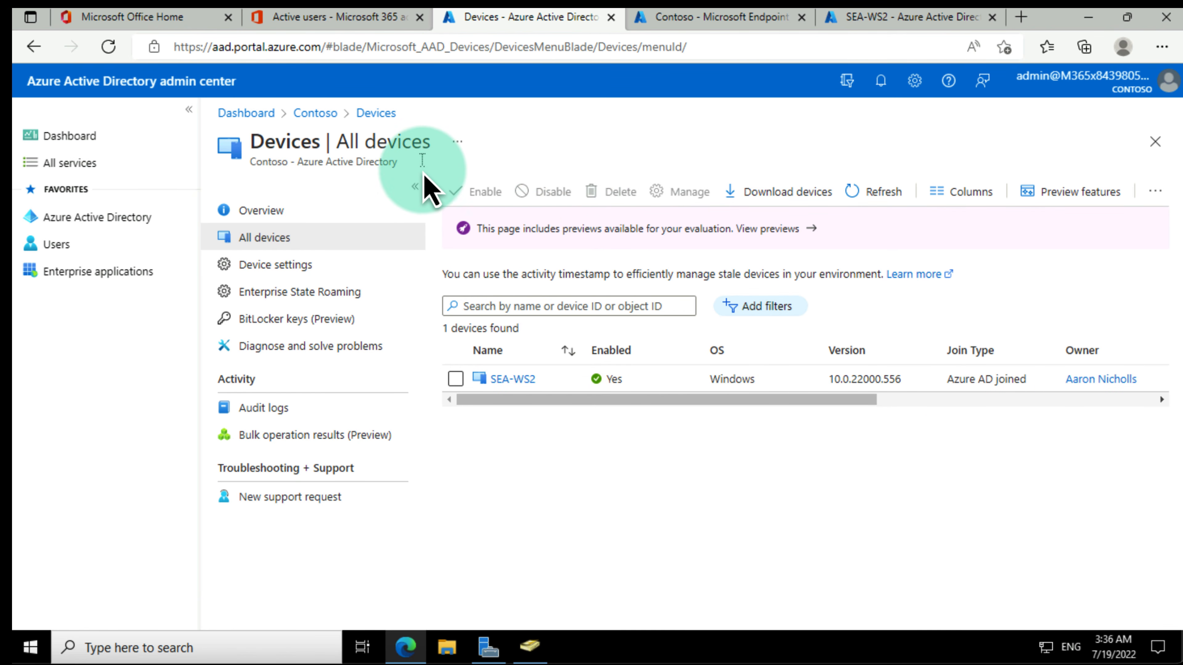
click(108, 47)
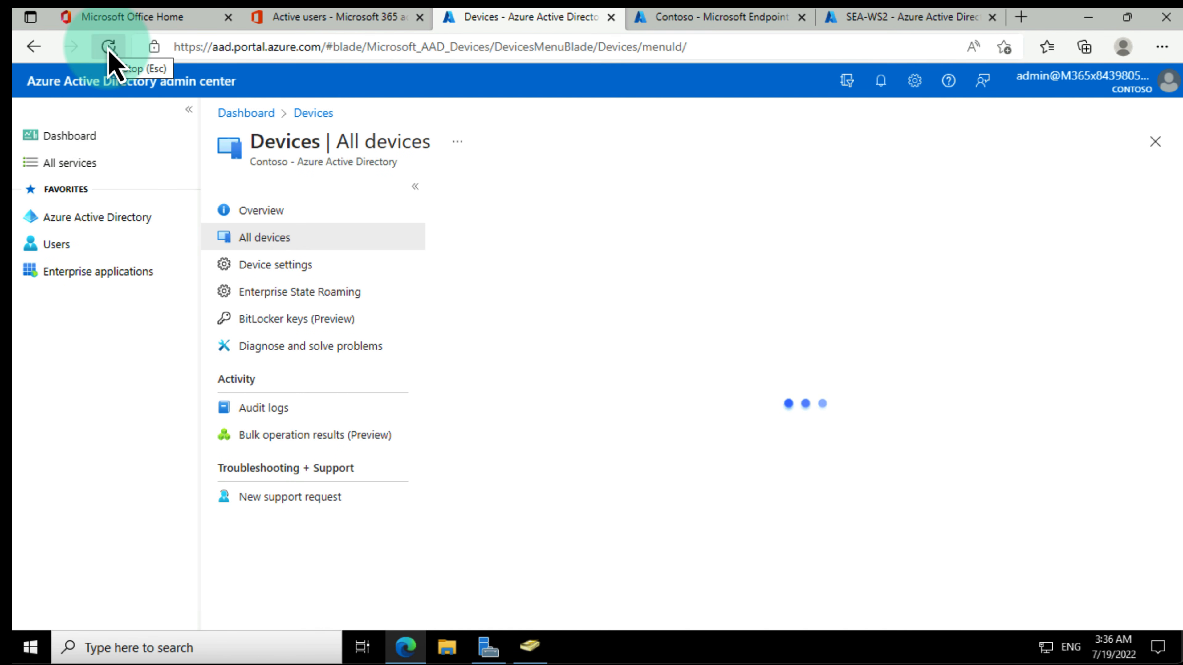
click(109, 49)
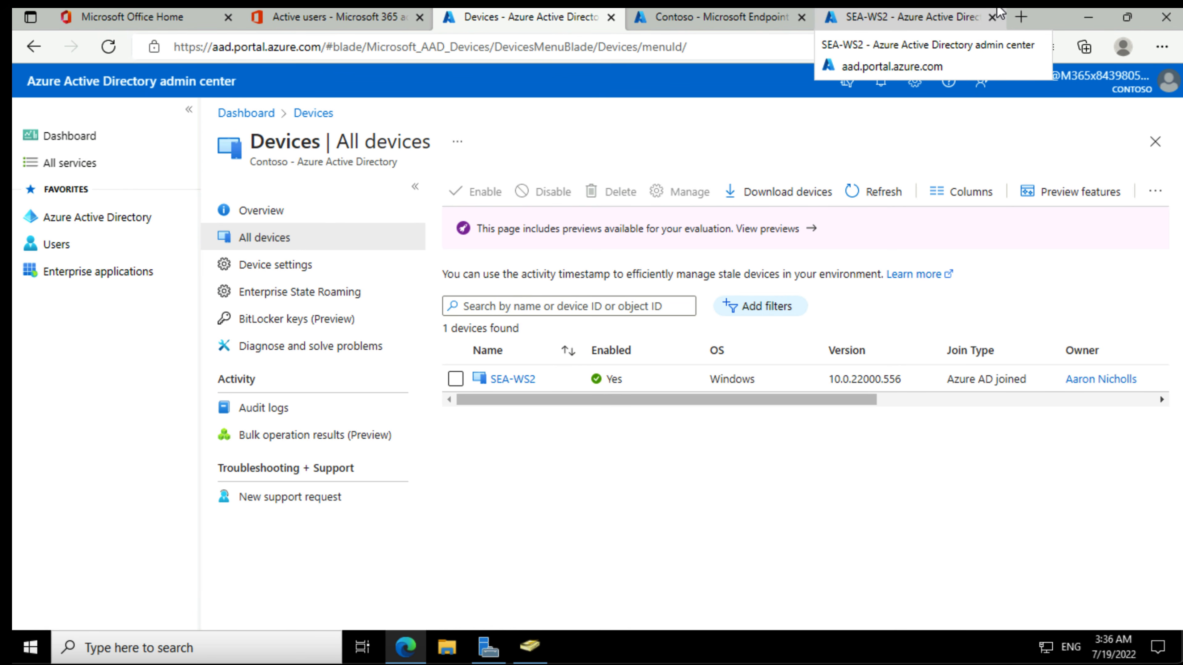
click(627, 459)
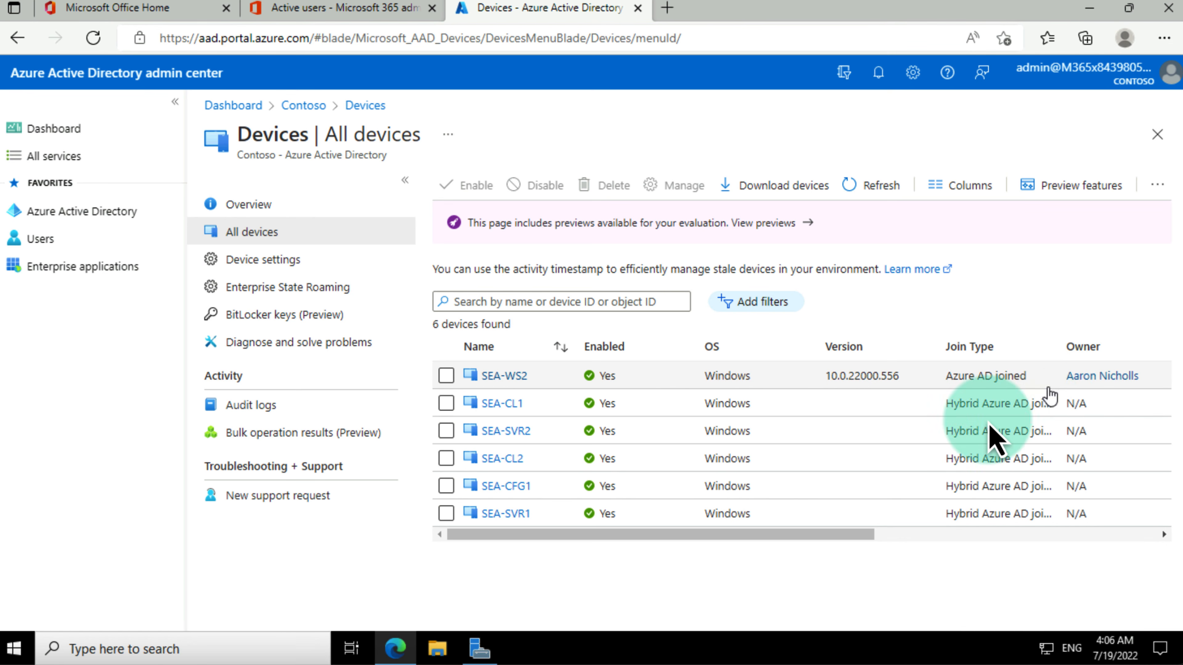
drag(808, 534, 749, 536)
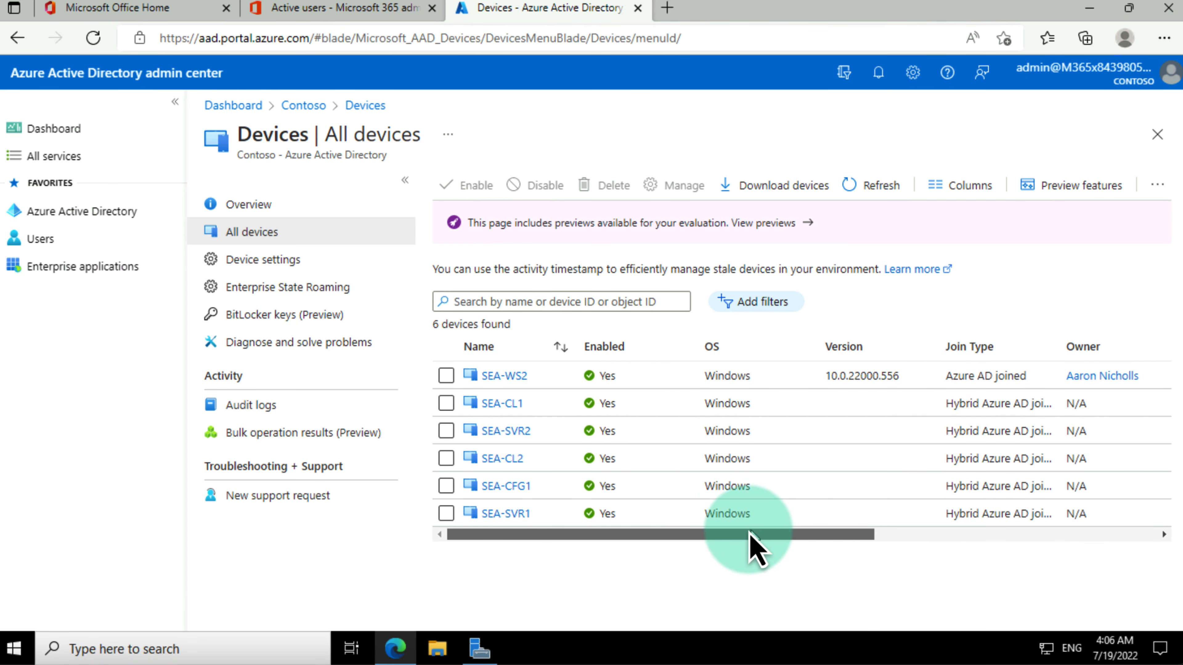
click(503, 404)
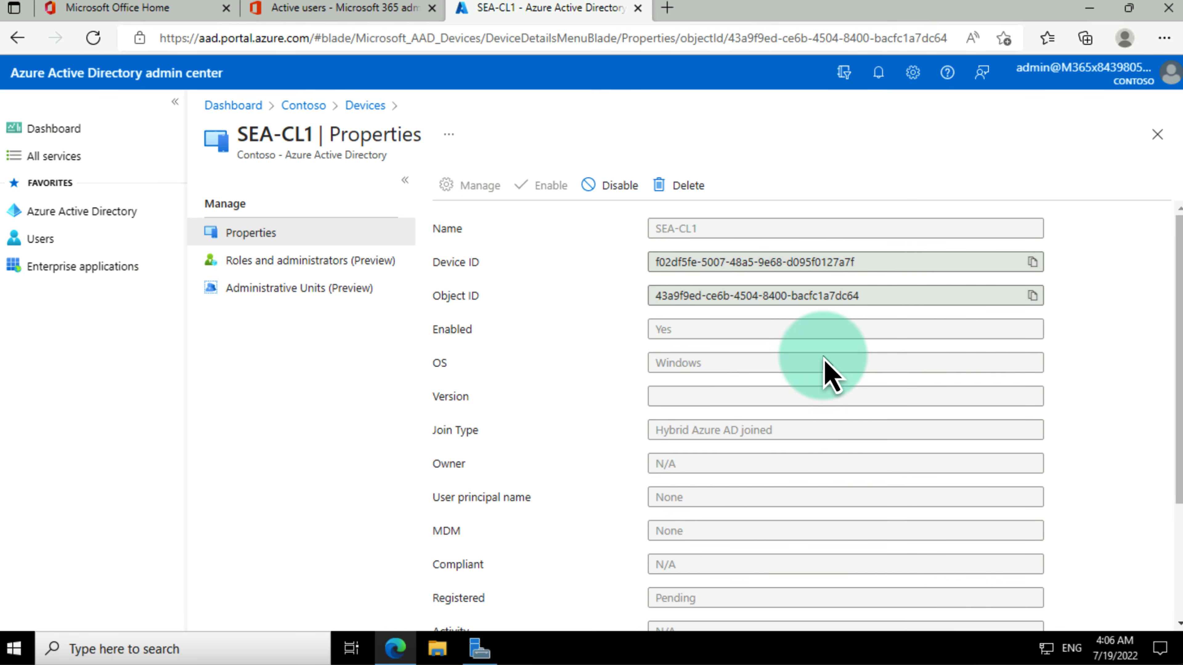
scroll(824, 375, down, 3)
scroll(825, 374, up, 3)
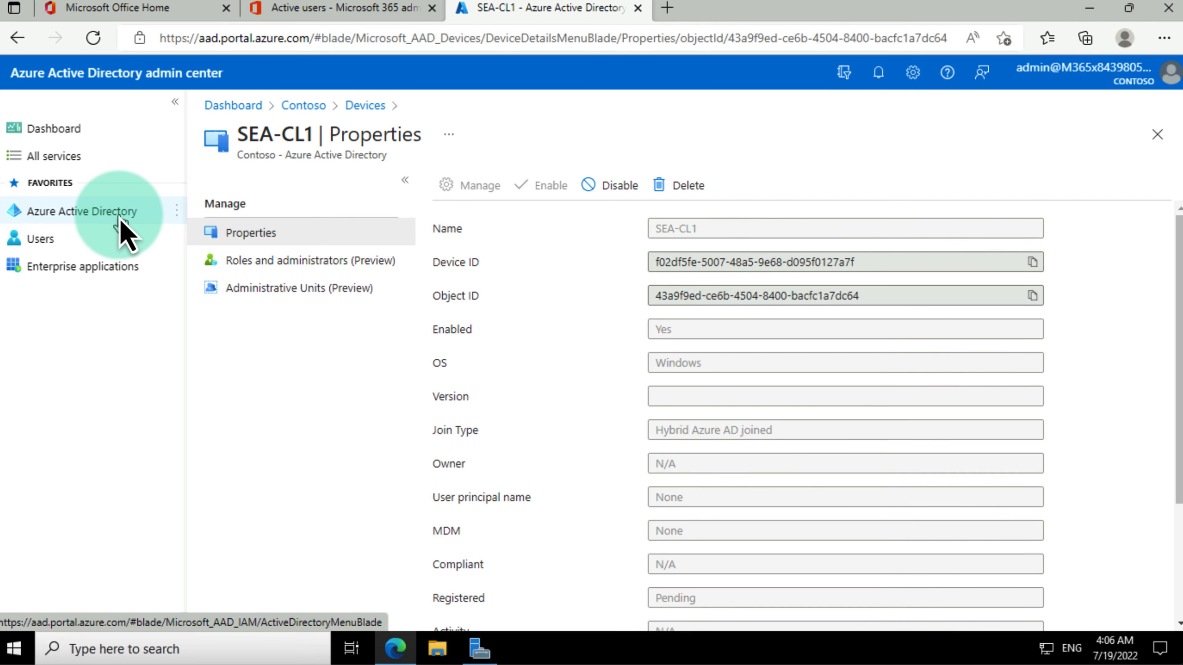
click(367, 108)
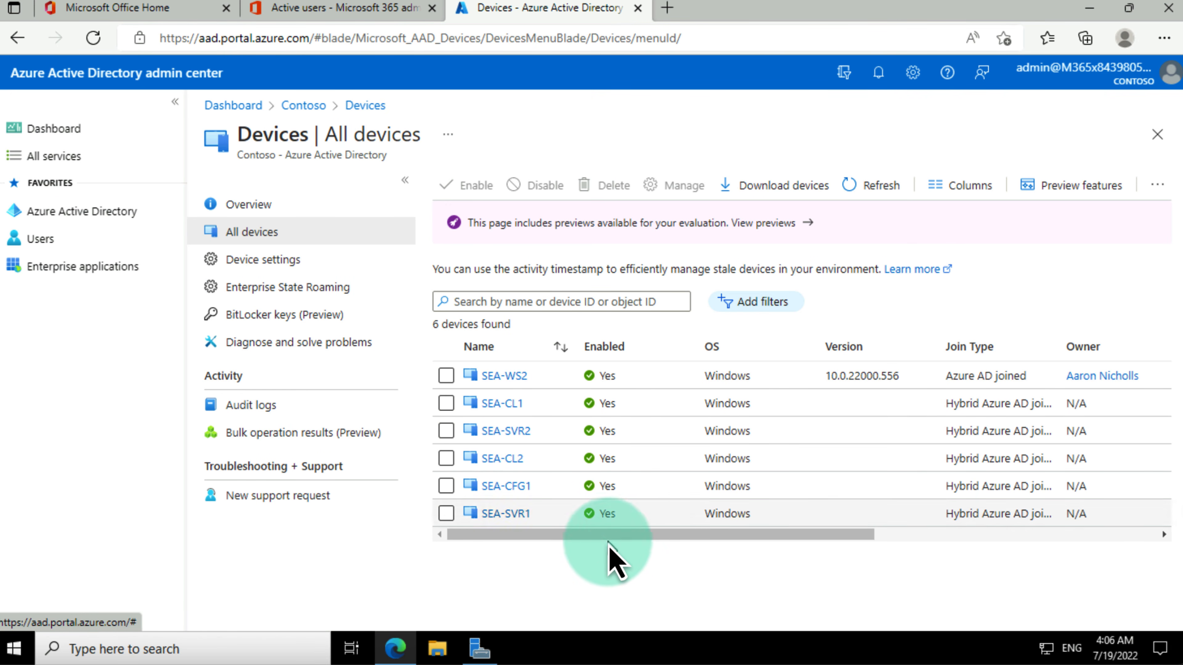
drag(636, 534, 748, 547)
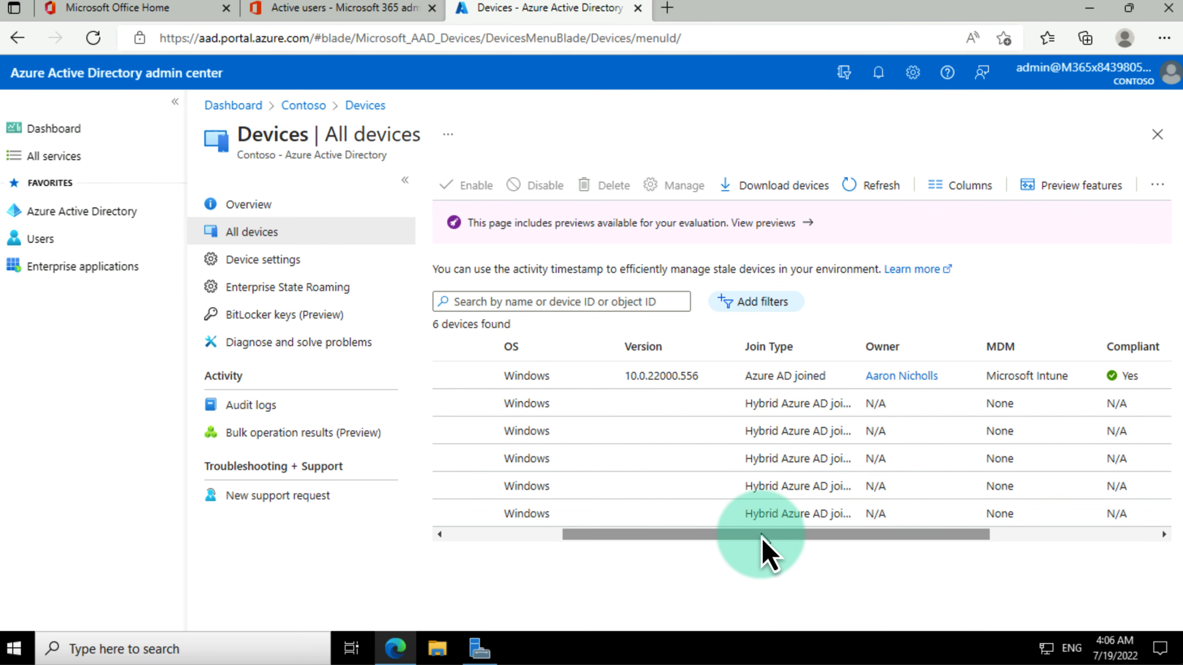
drag(763, 537, 500, 527)
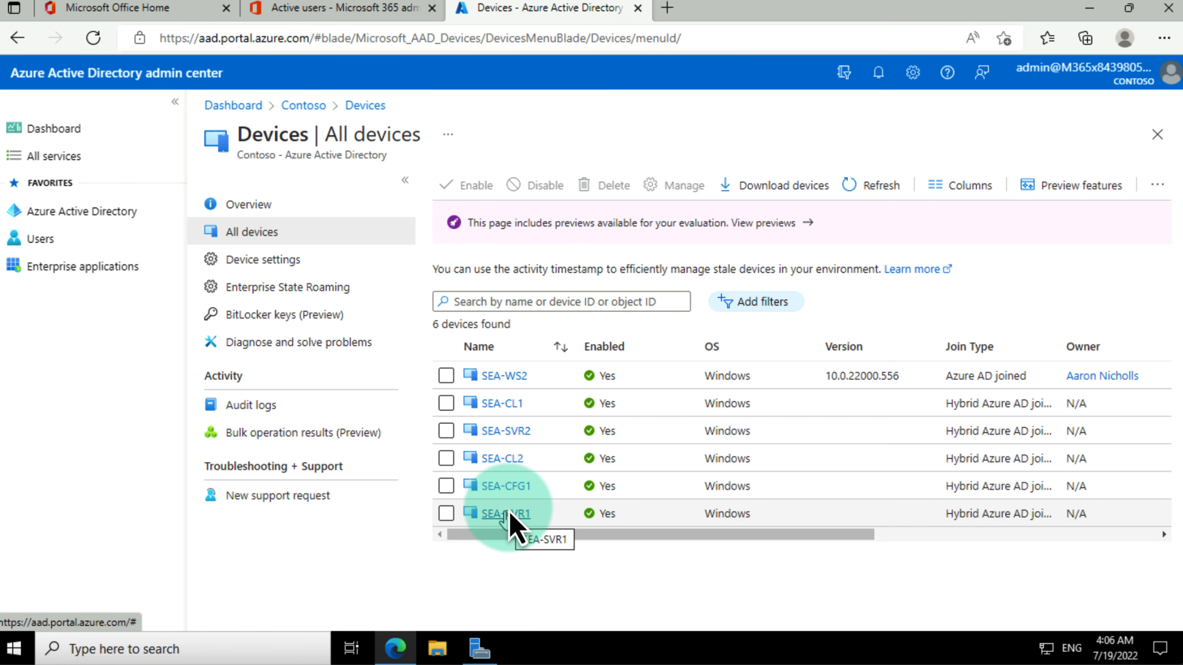
click(507, 513)
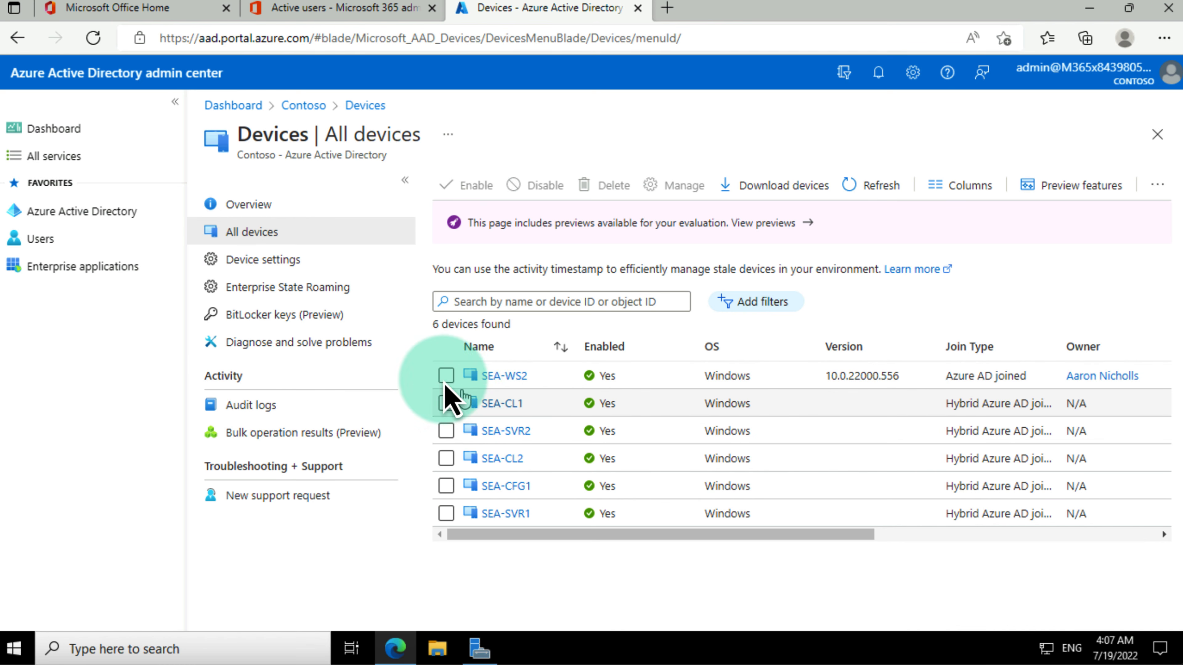
Step: Go to the Contoso directory's Groups list and start a new group
click(54, 213)
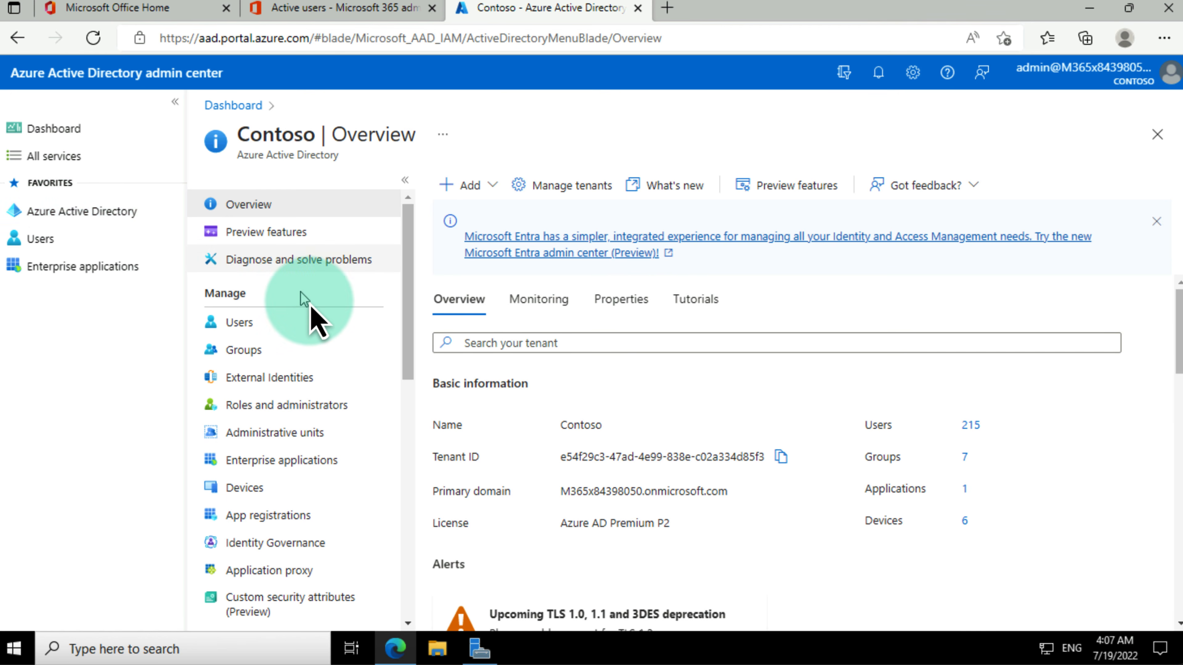
click(250, 355)
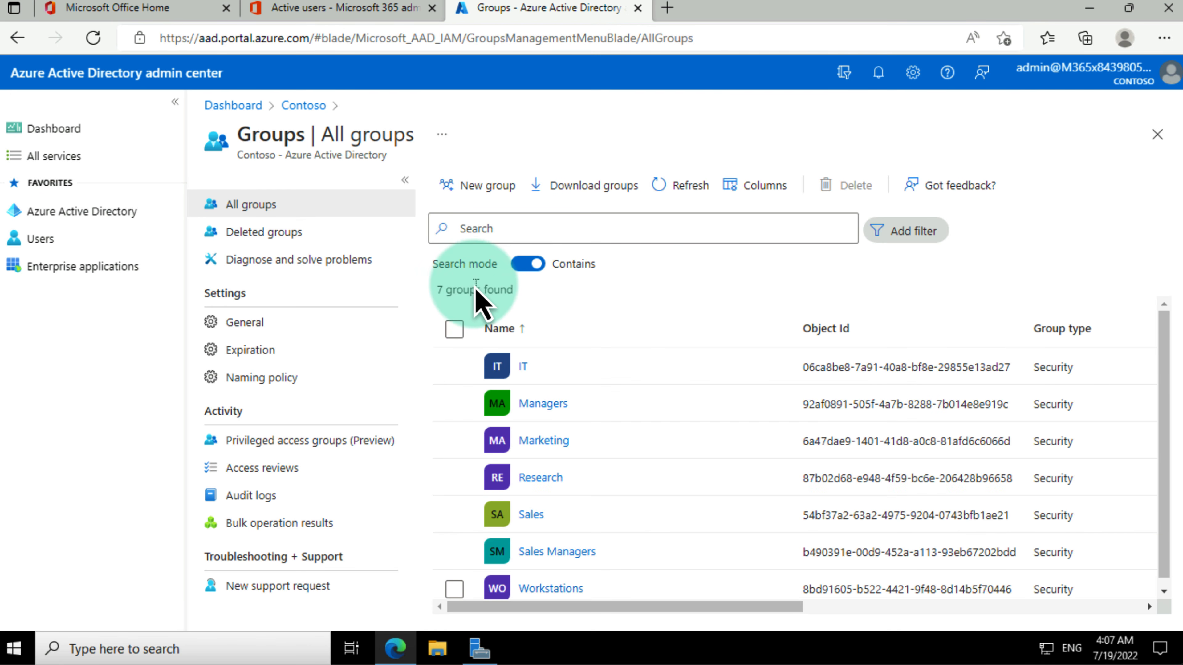
scroll(563, 395, down, 1)
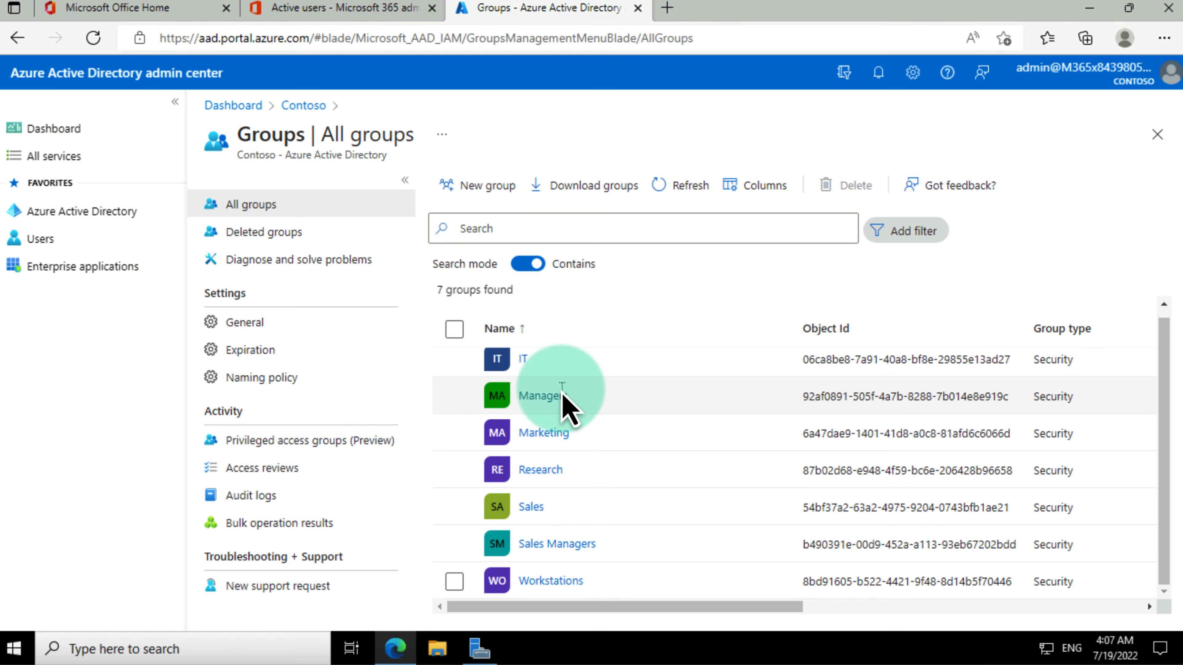
scroll(569, 413, up, 1)
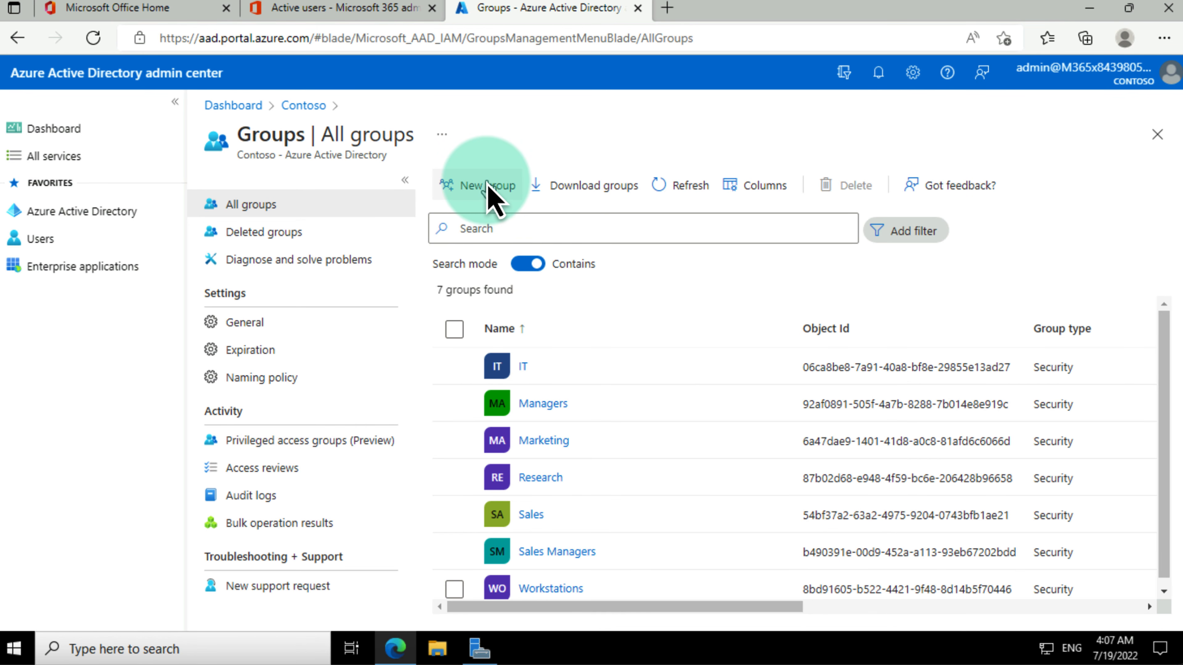
click(488, 186)
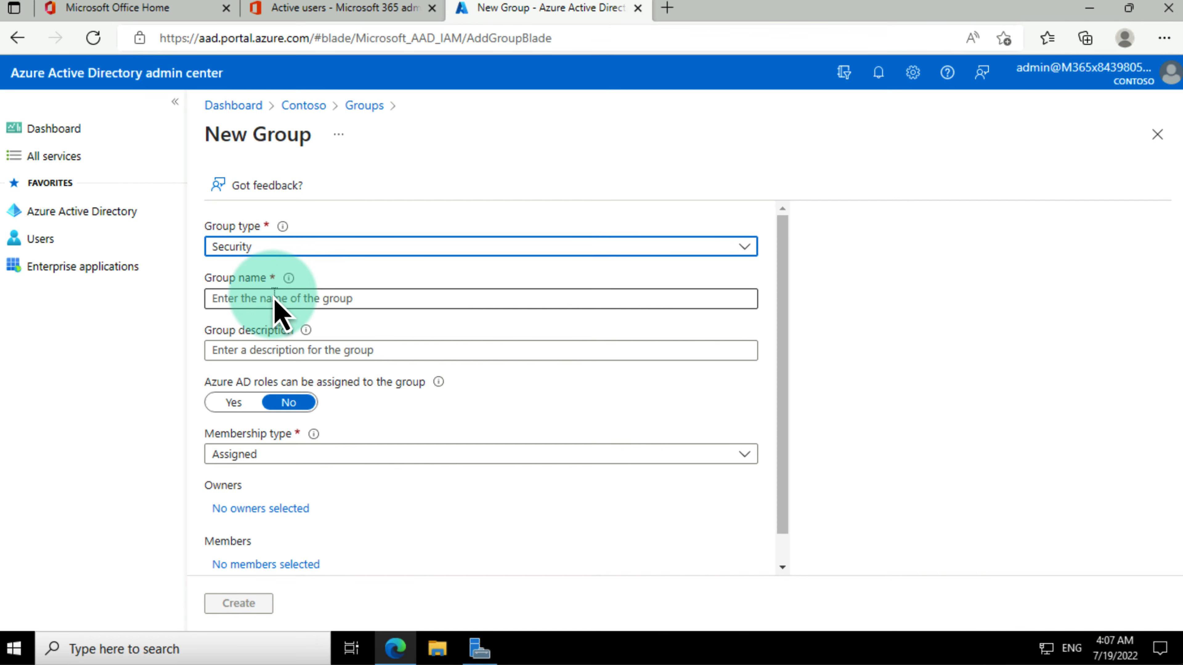
Step: Name the group Seattle Clients, set Dynamic Device membership, and select the administrator as owner
click(276, 303)
text(Seattle Clie)
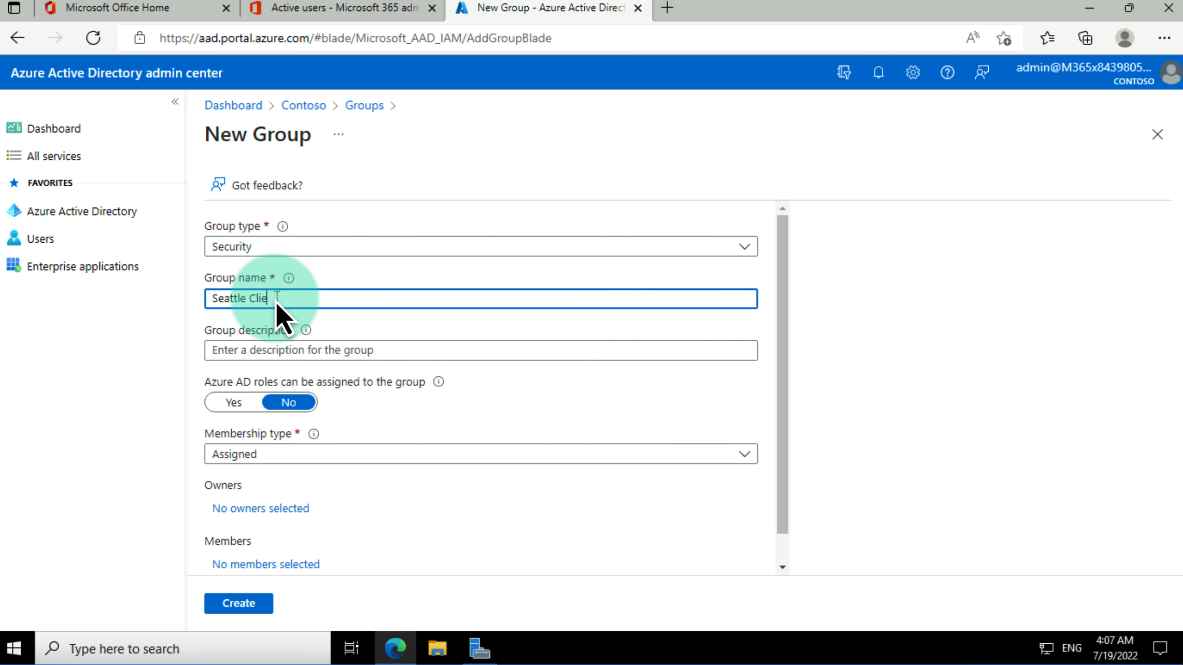
text(nts)
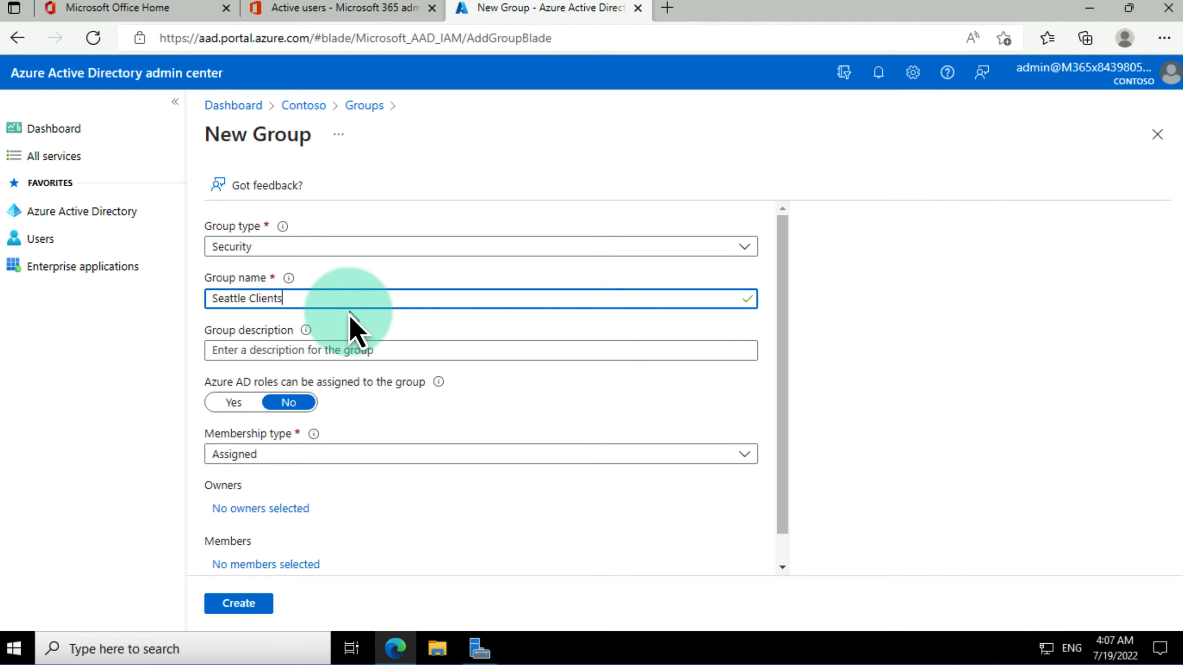
click(289, 454)
click(284, 534)
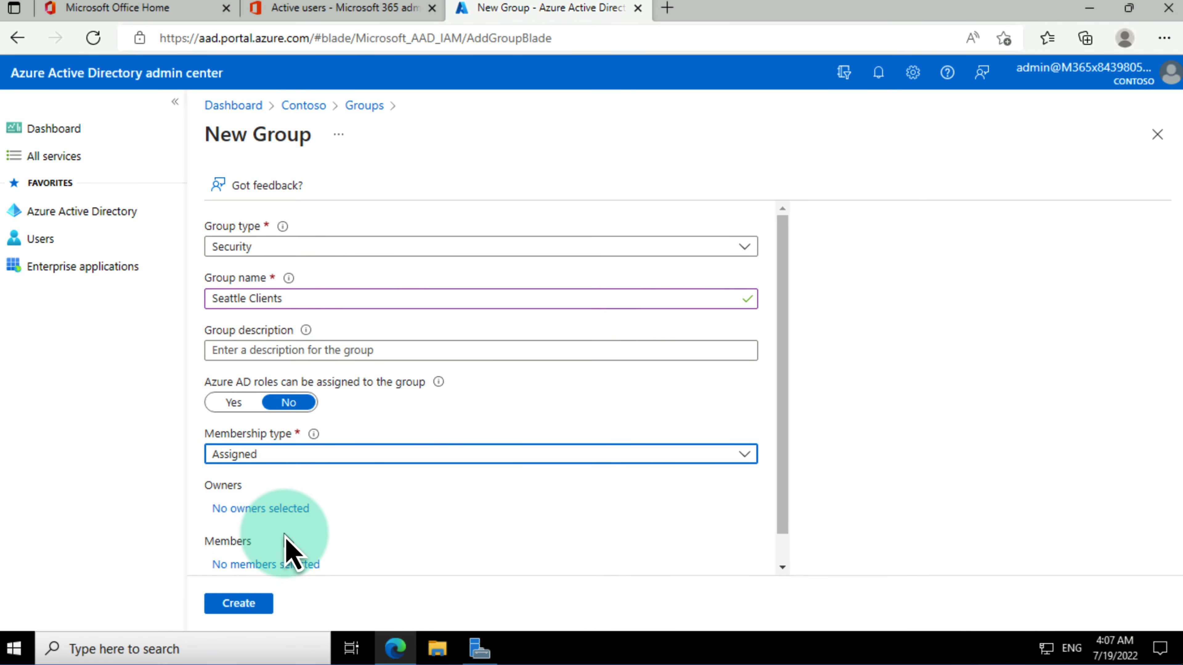
click(268, 508)
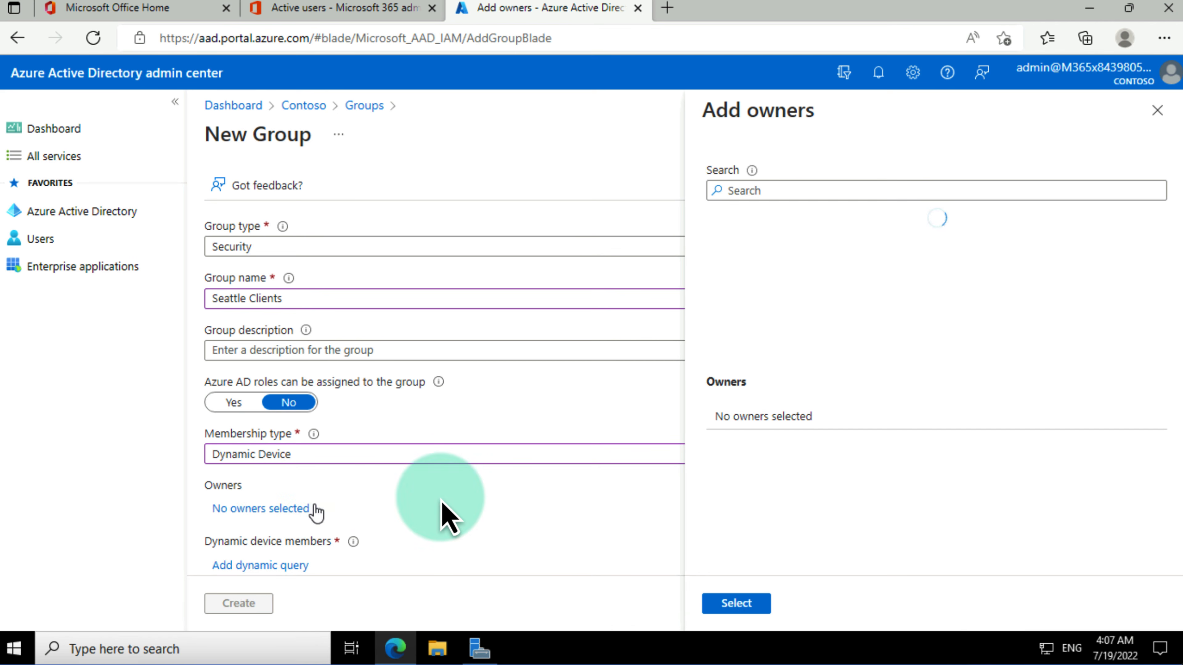
click(822, 186)
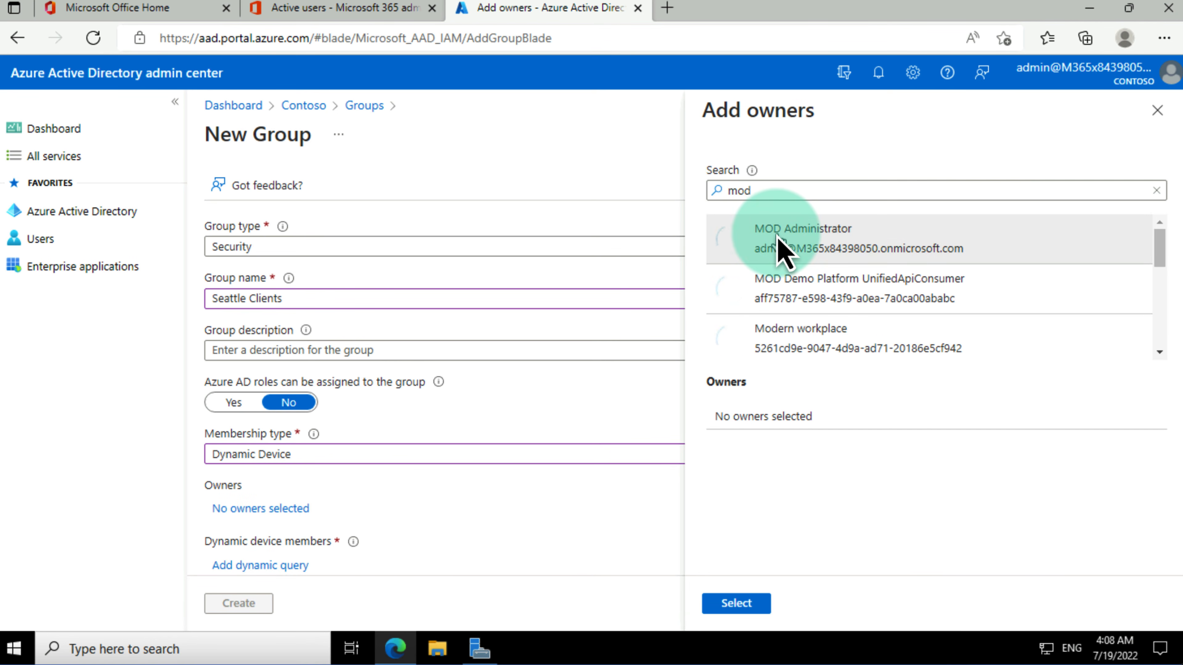
click(784, 250)
click(739, 603)
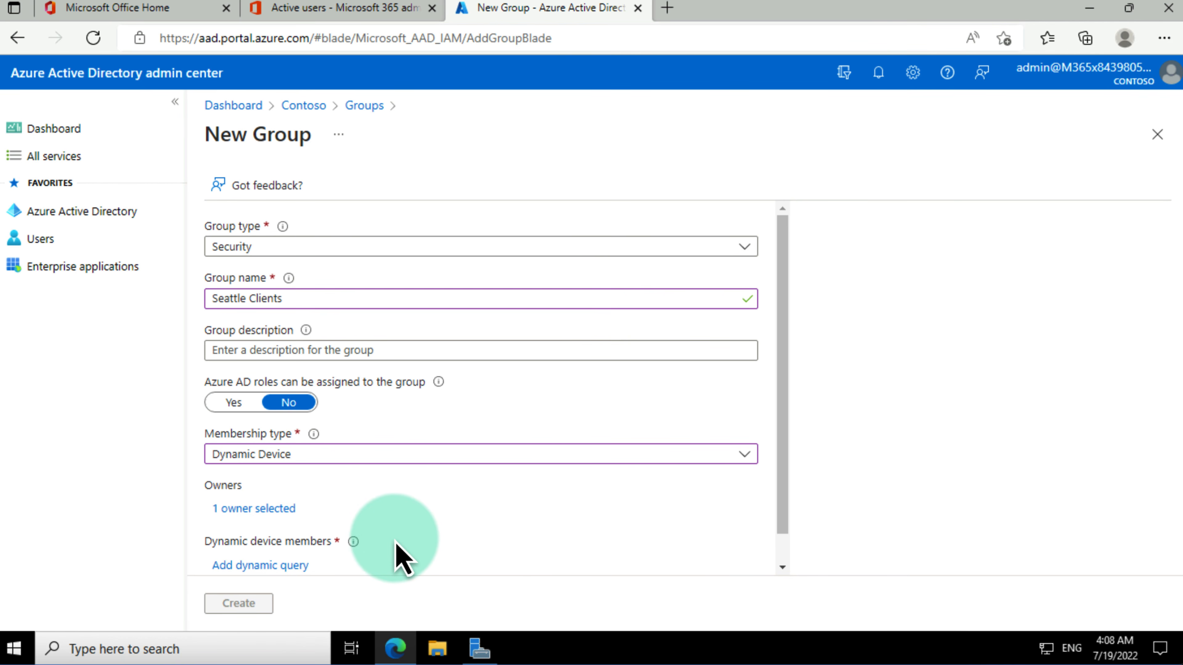
Step: Add the dynamic query displayName Contains SEA and save the membership rule
click(271, 564)
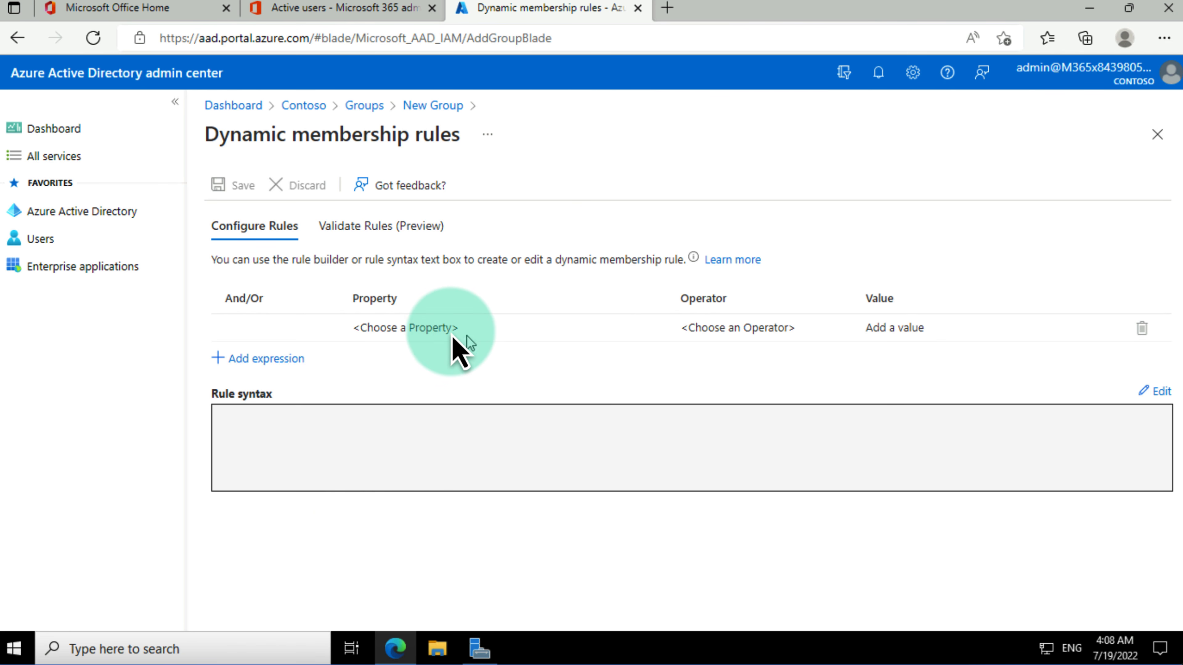
click(441, 332)
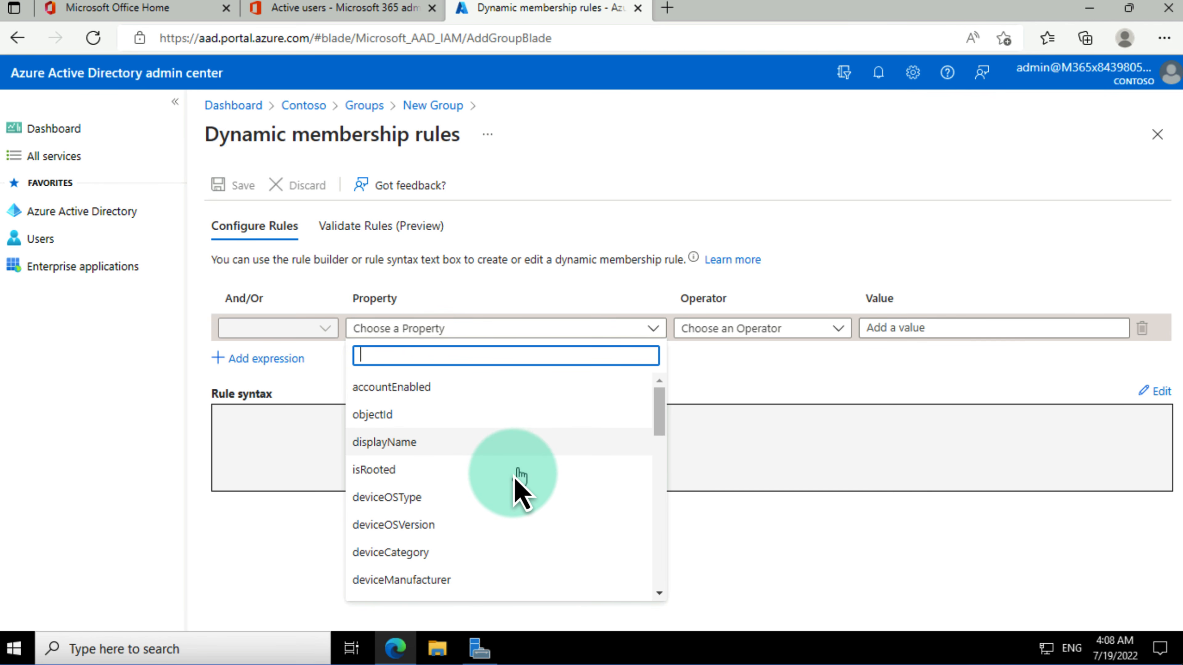
scroll(513, 482, down, 1)
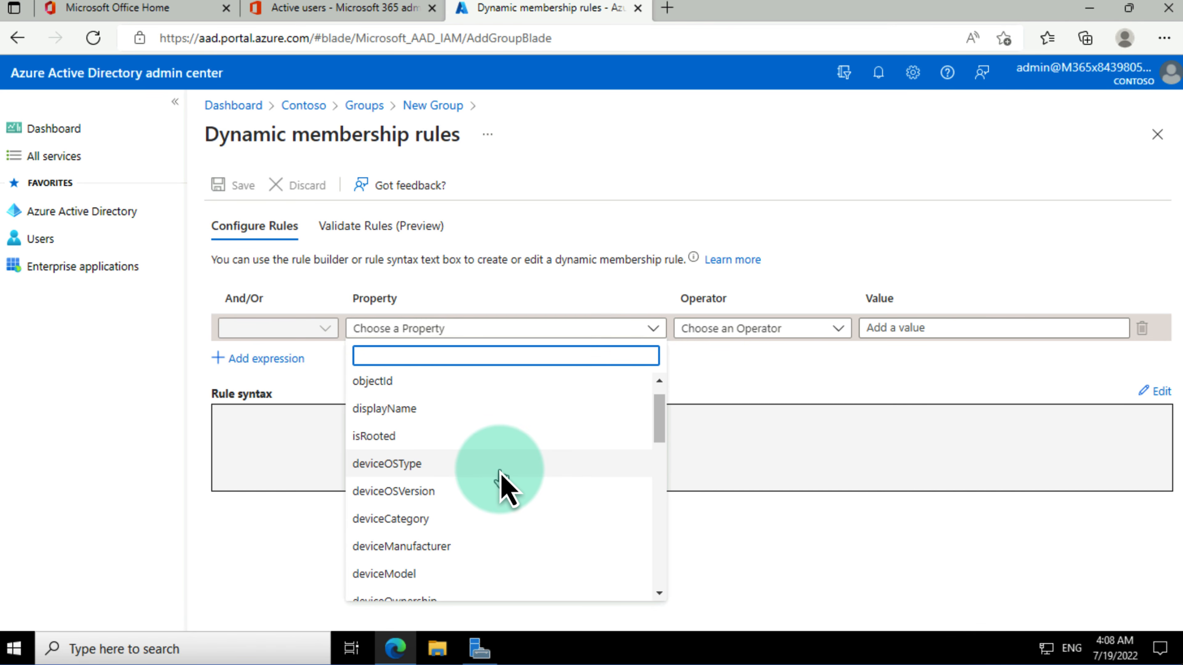
click(658, 380)
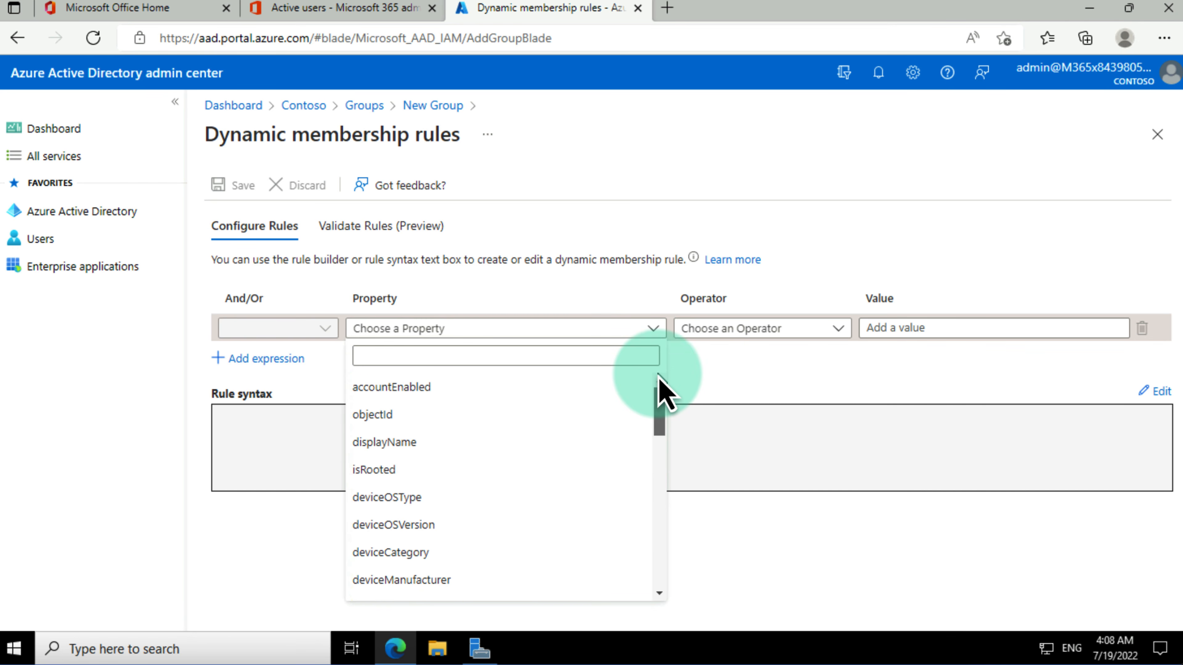
click(419, 445)
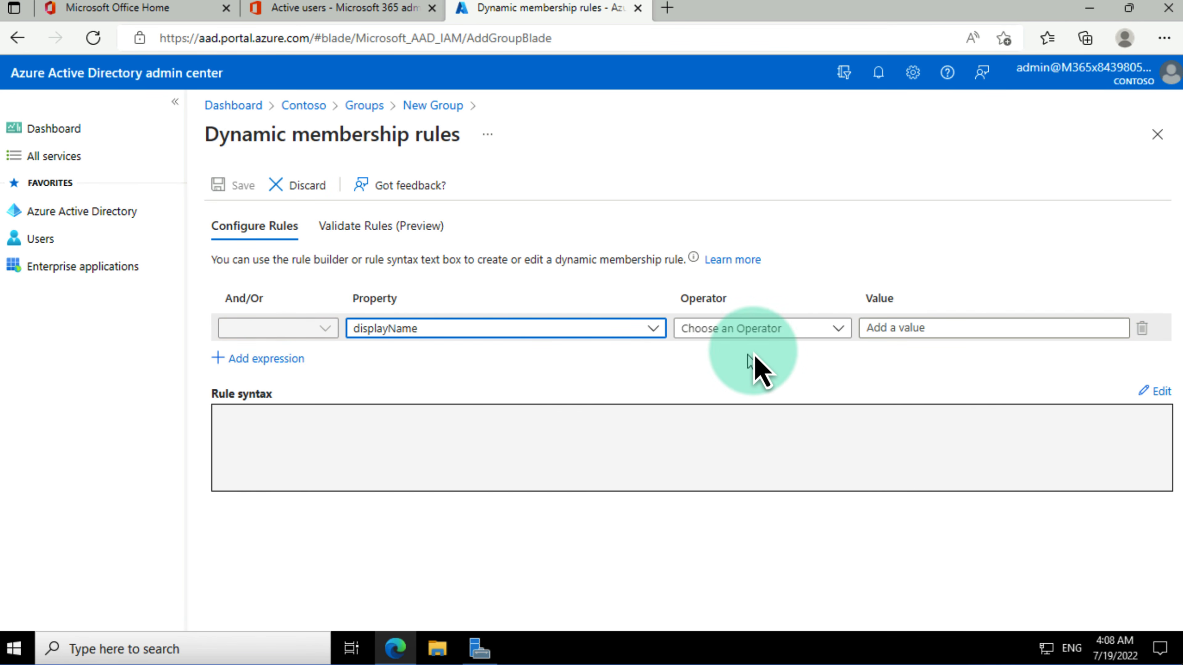
click(806, 331)
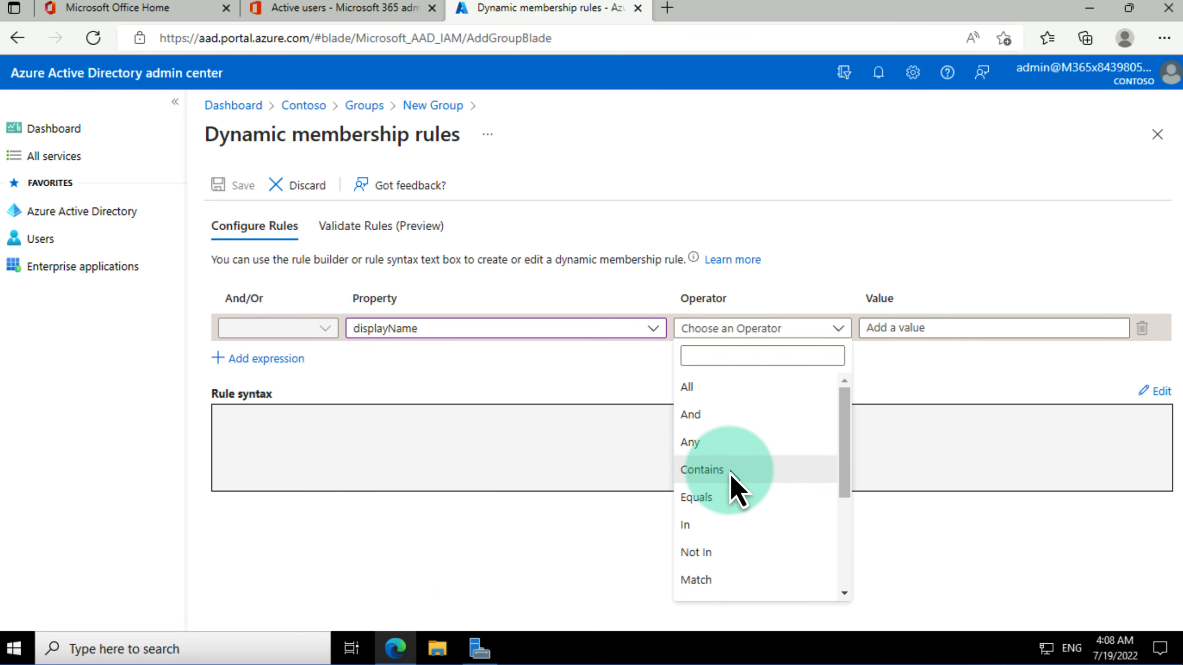
click(717, 470)
click(911, 329)
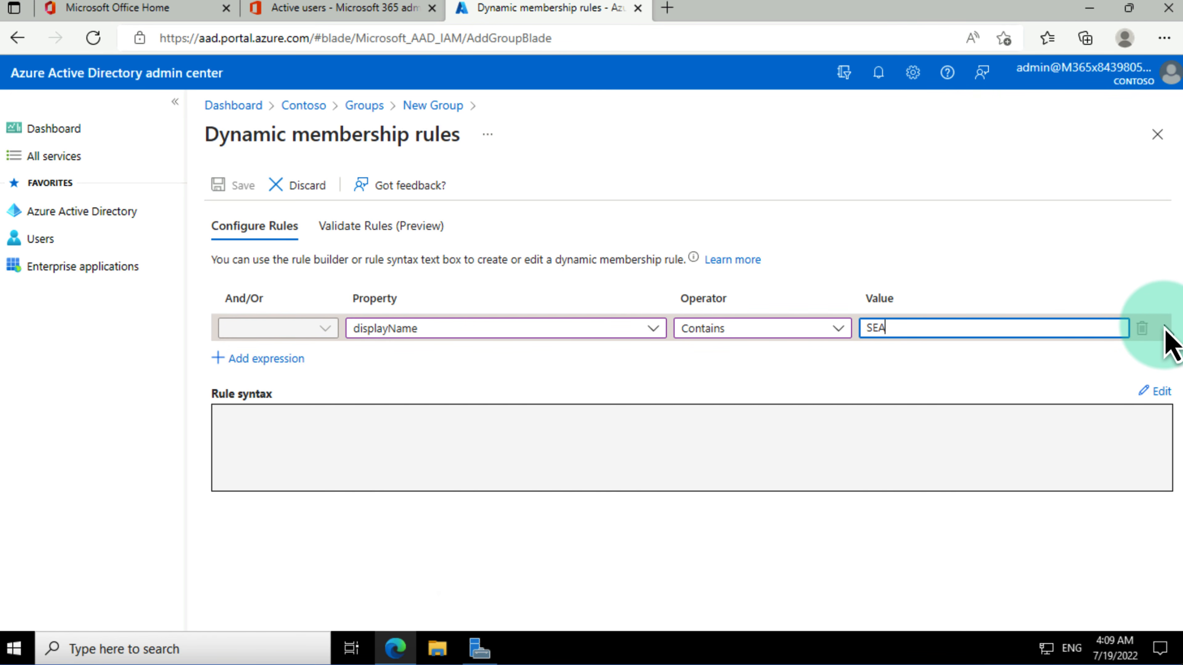
click(1037, 361)
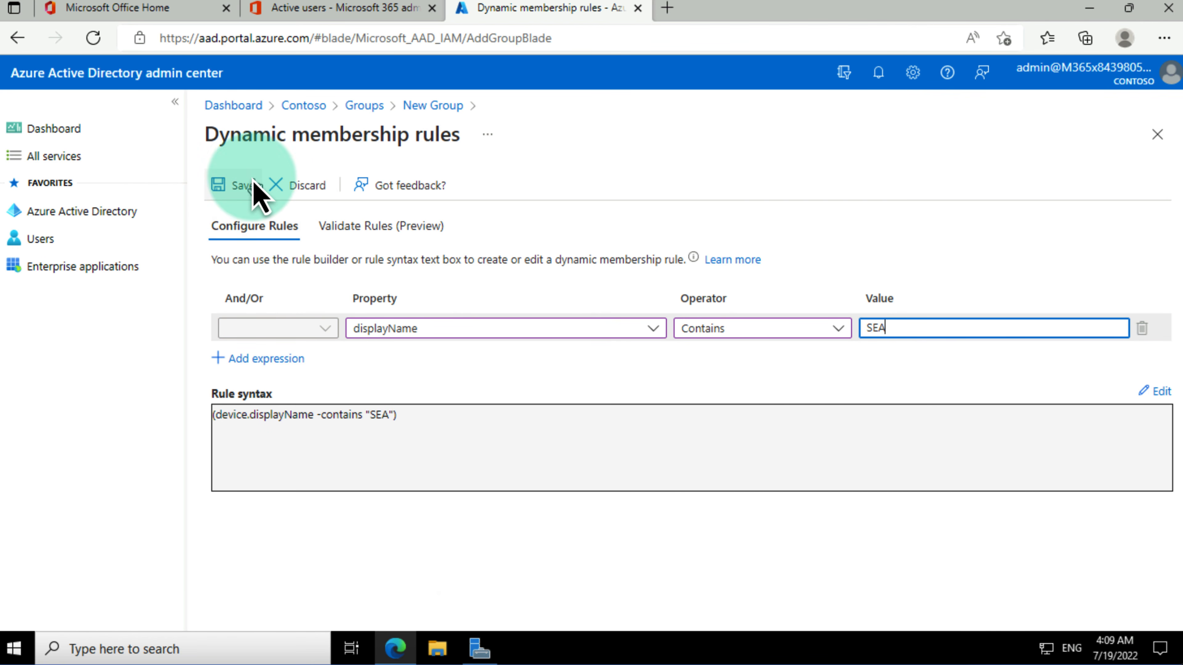
click(236, 186)
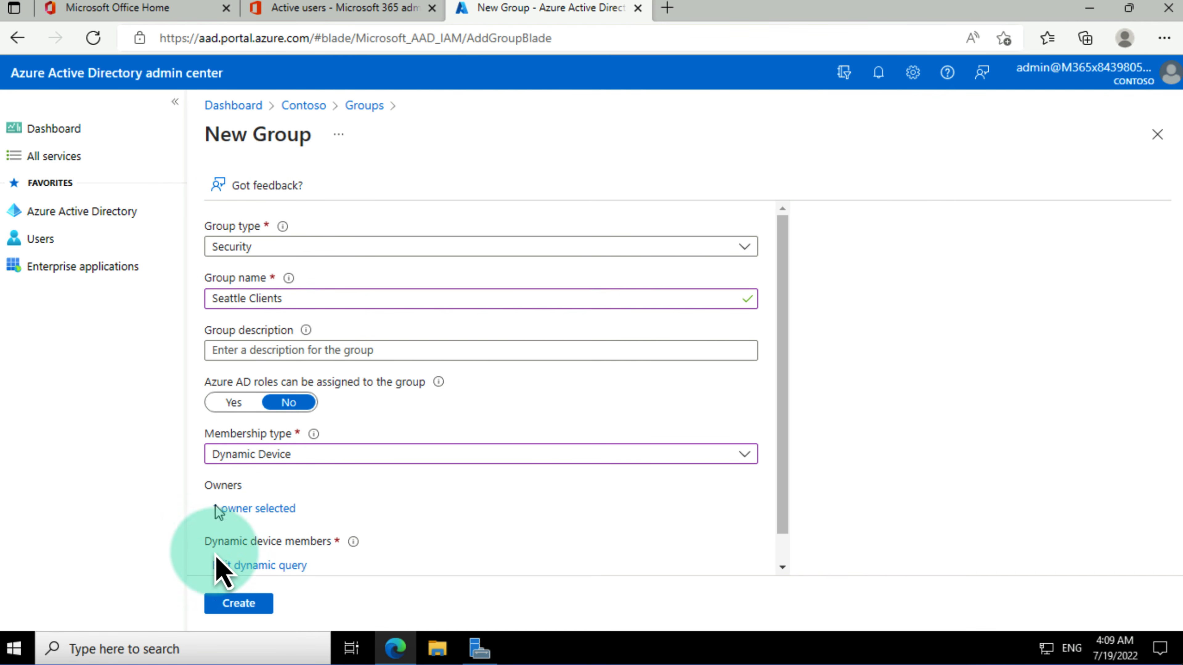
Step: Create the Seattle Clients group, then go to Security > Conditional Access in the directory
click(238, 603)
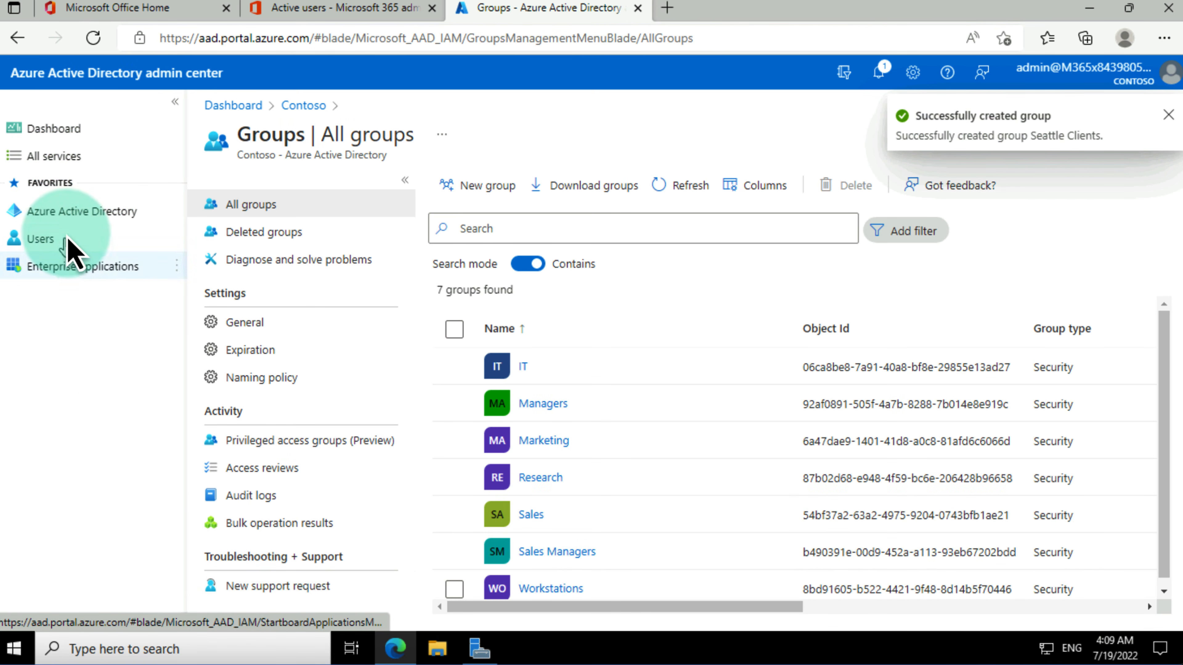
click(73, 217)
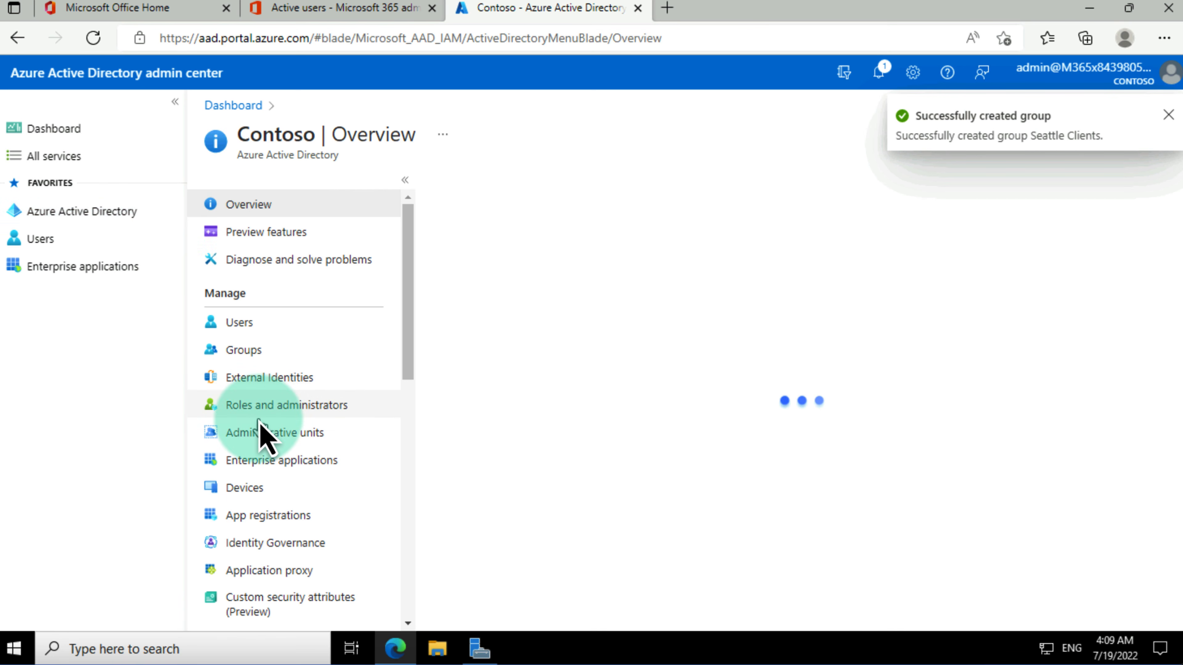
scroll(274, 443, down, 10)
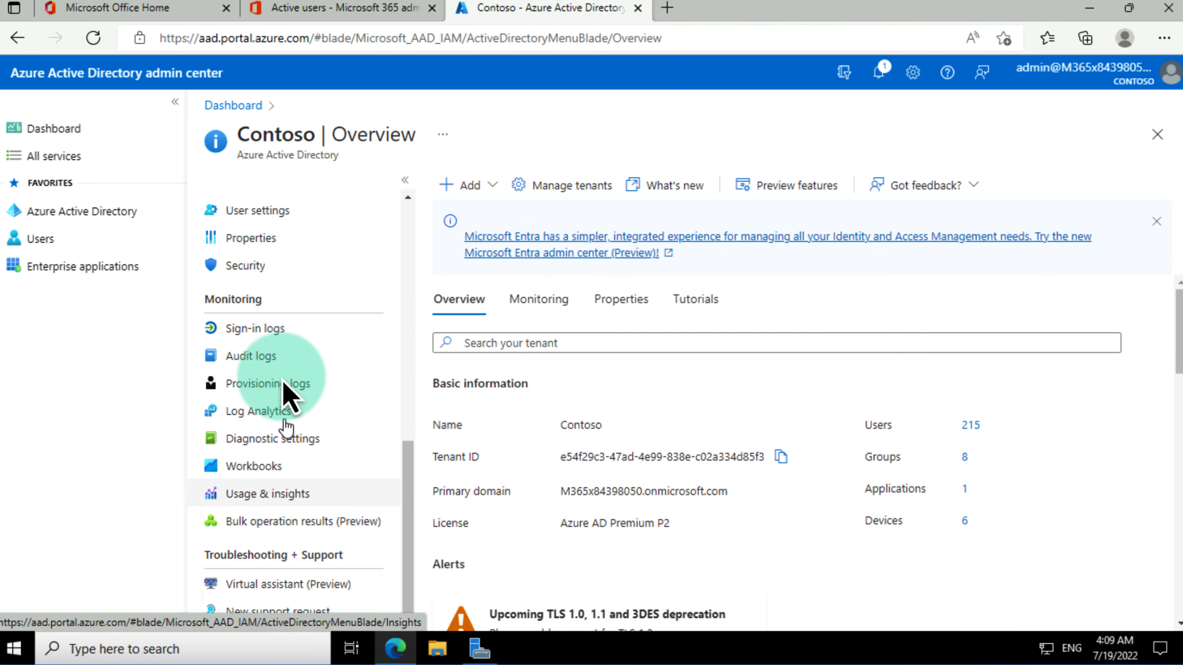
click(240, 266)
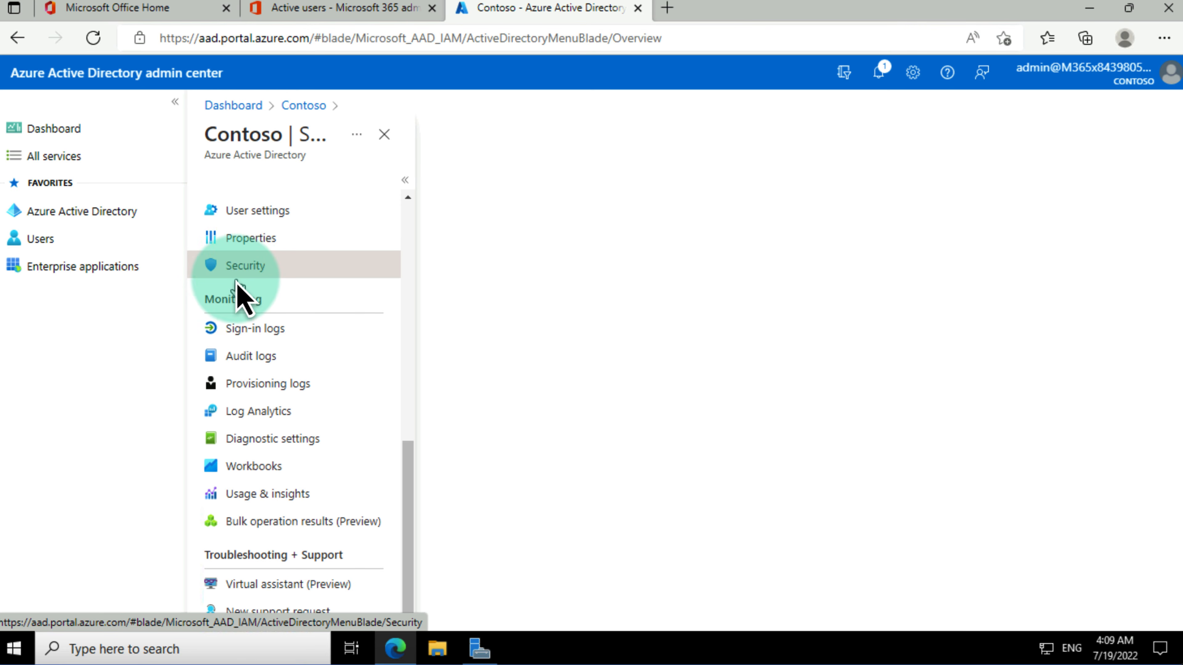
click(261, 280)
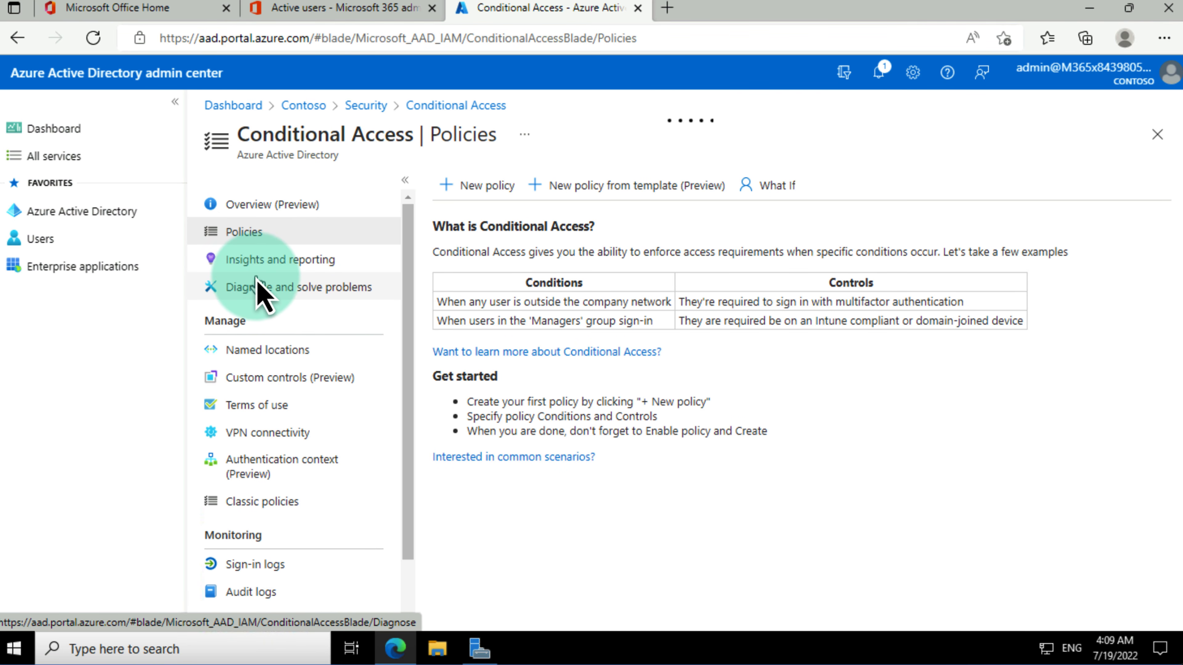
Step: Start a new Conditional Access policy and begin naming it Seattle CA Policy
click(480, 189)
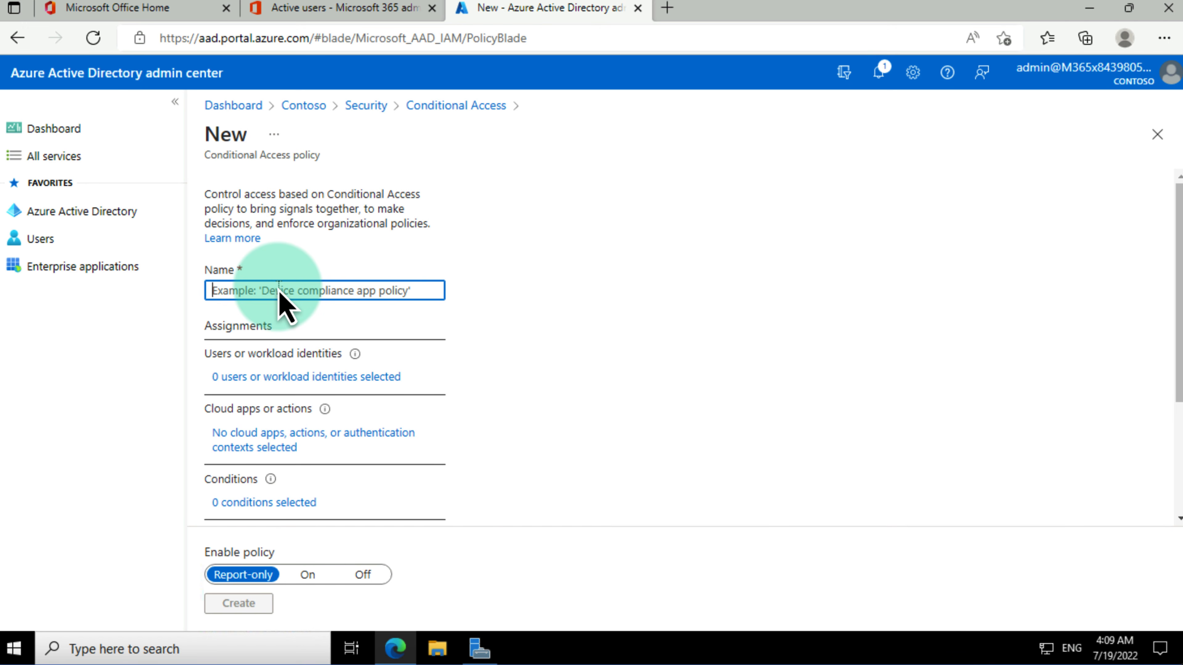
text(Seattle CA Policy)
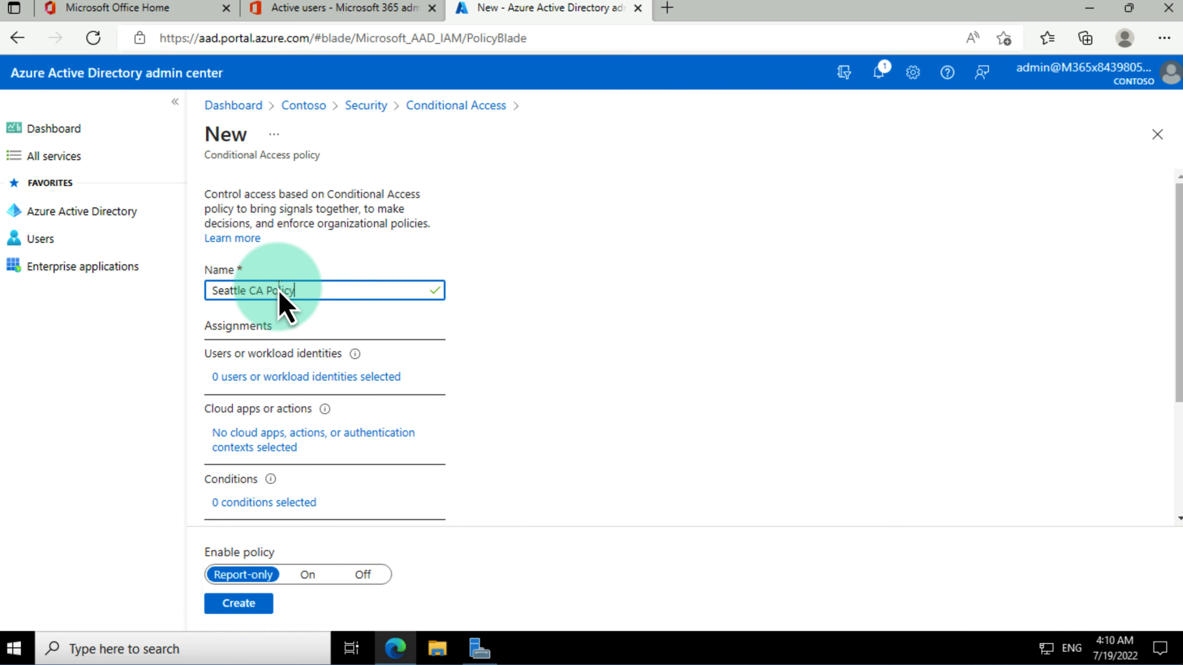
Step: Include the Seattle Clients group as the policy's selected users and groups
click(319, 376)
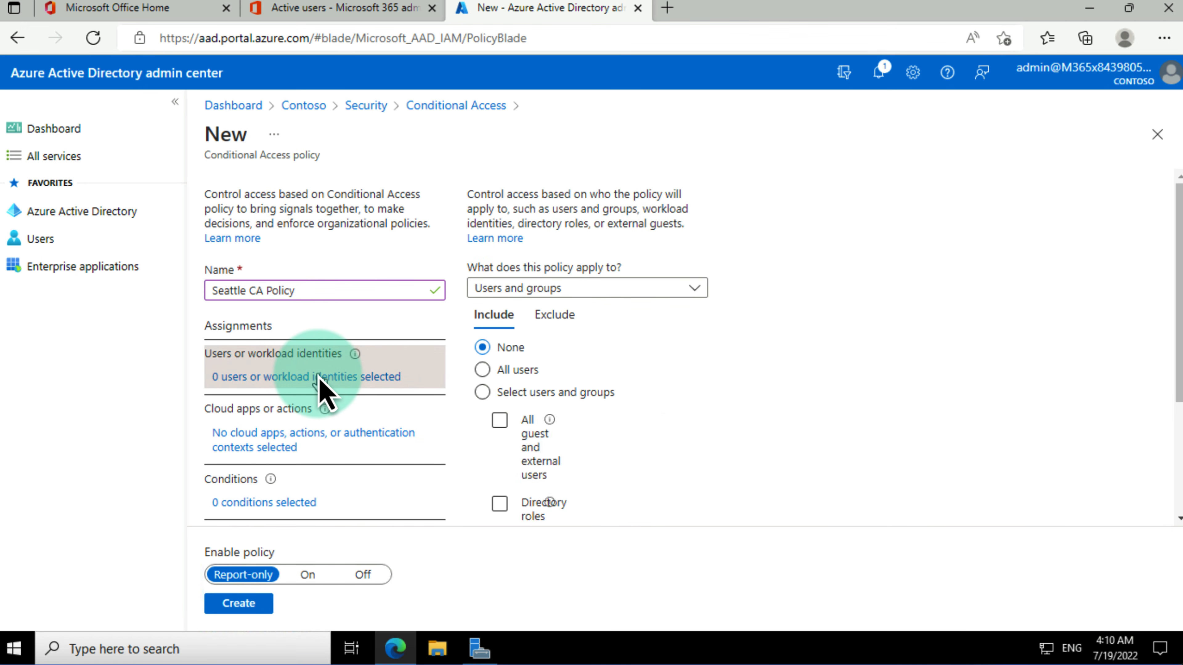
click(517, 391)
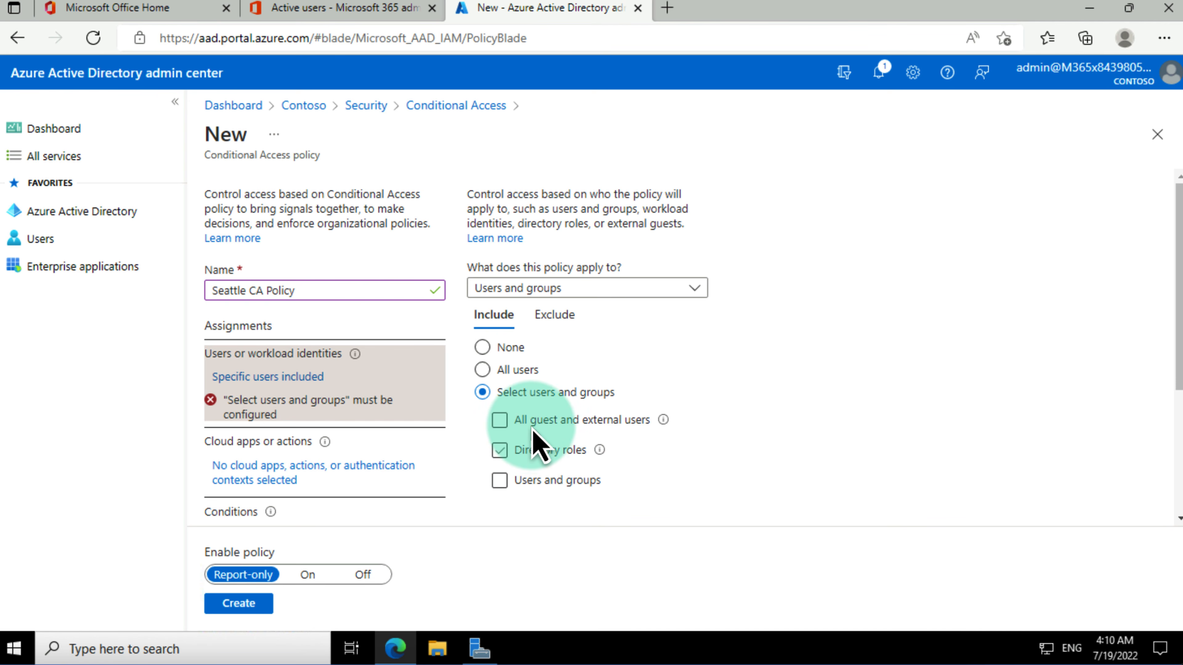
click(534, 420)
click(534, 420)
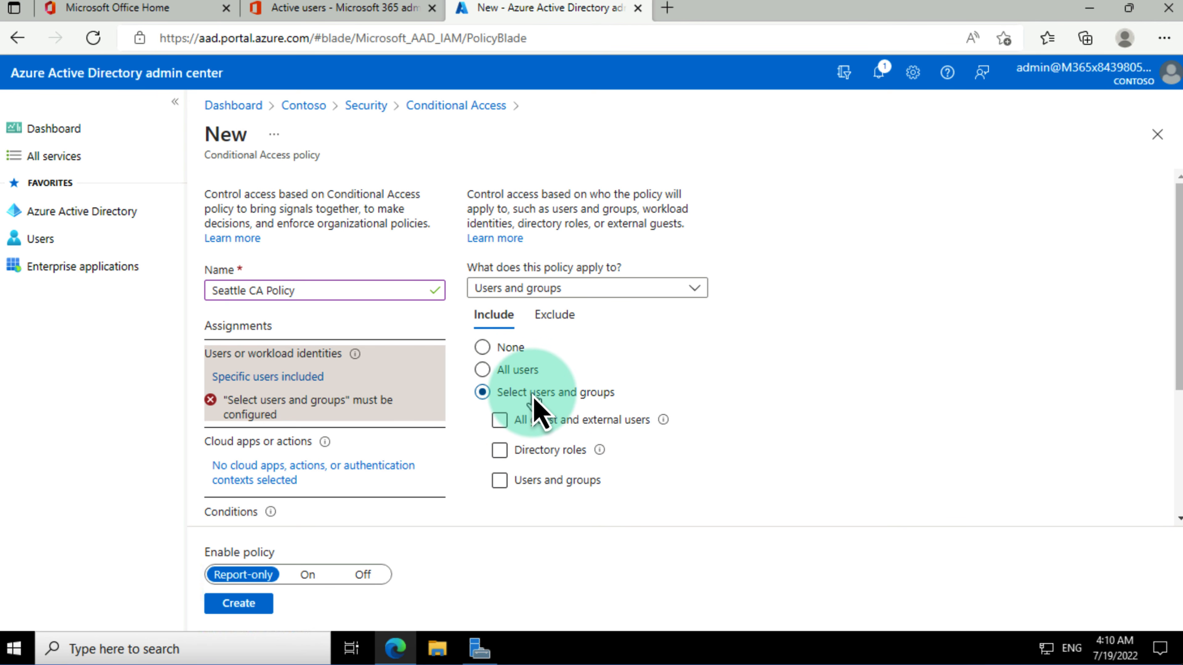
click(552, 484)
click(573, 485)
scroll(576, 476, down, 2)
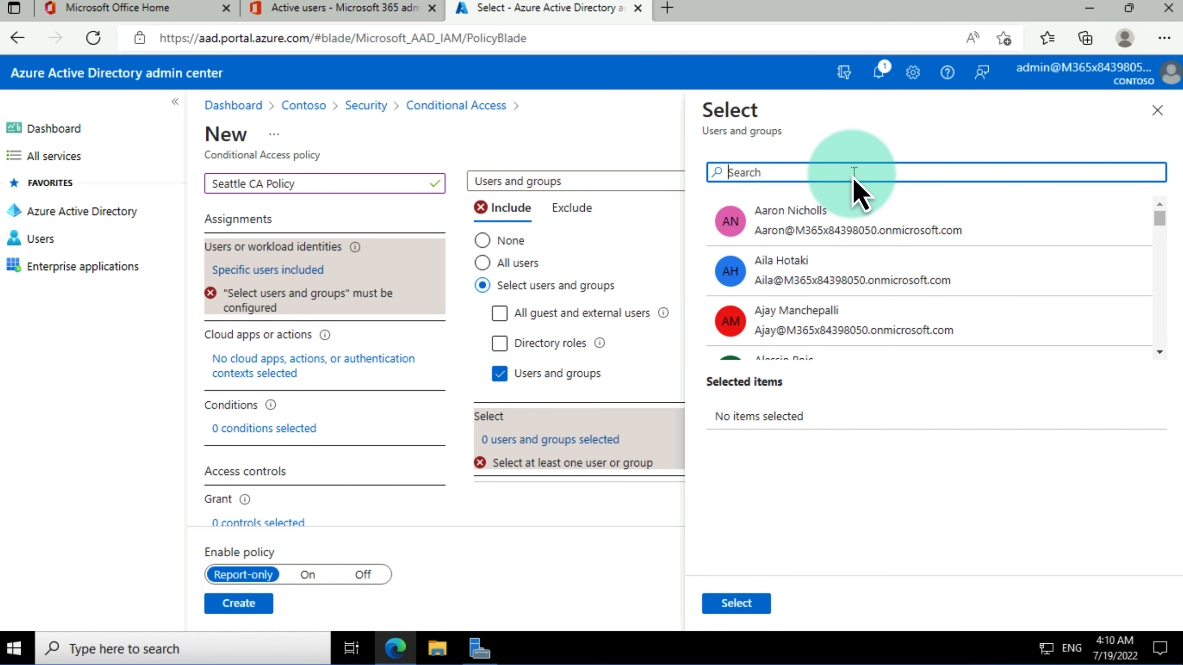
text(le)
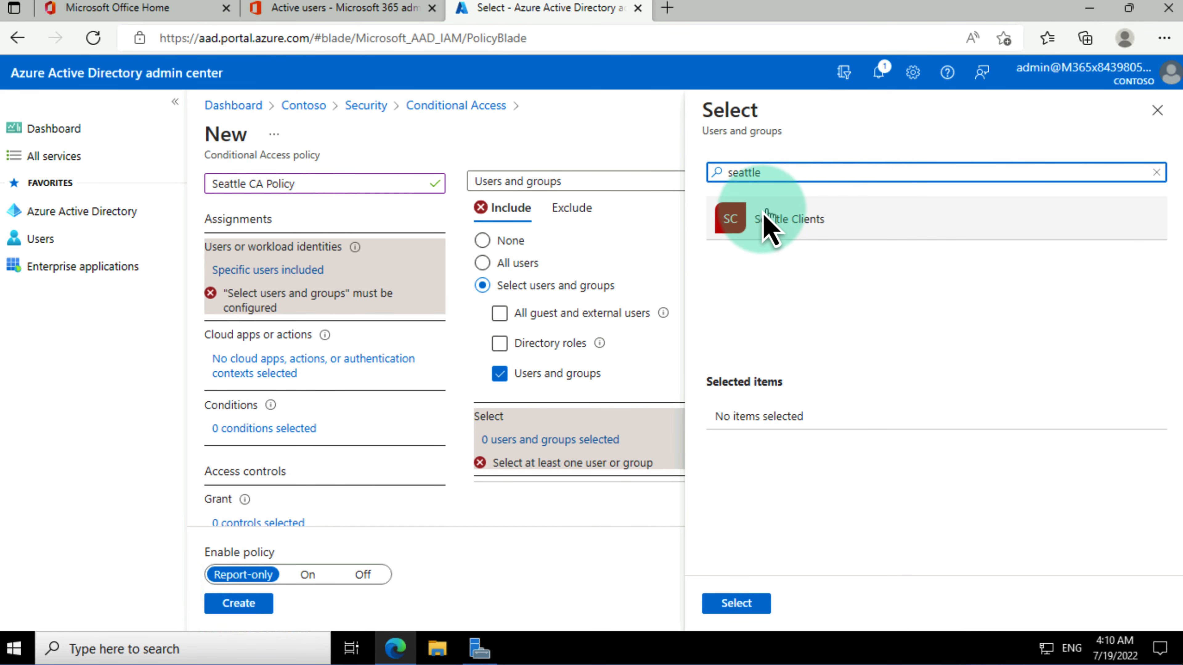
click(768, 229)
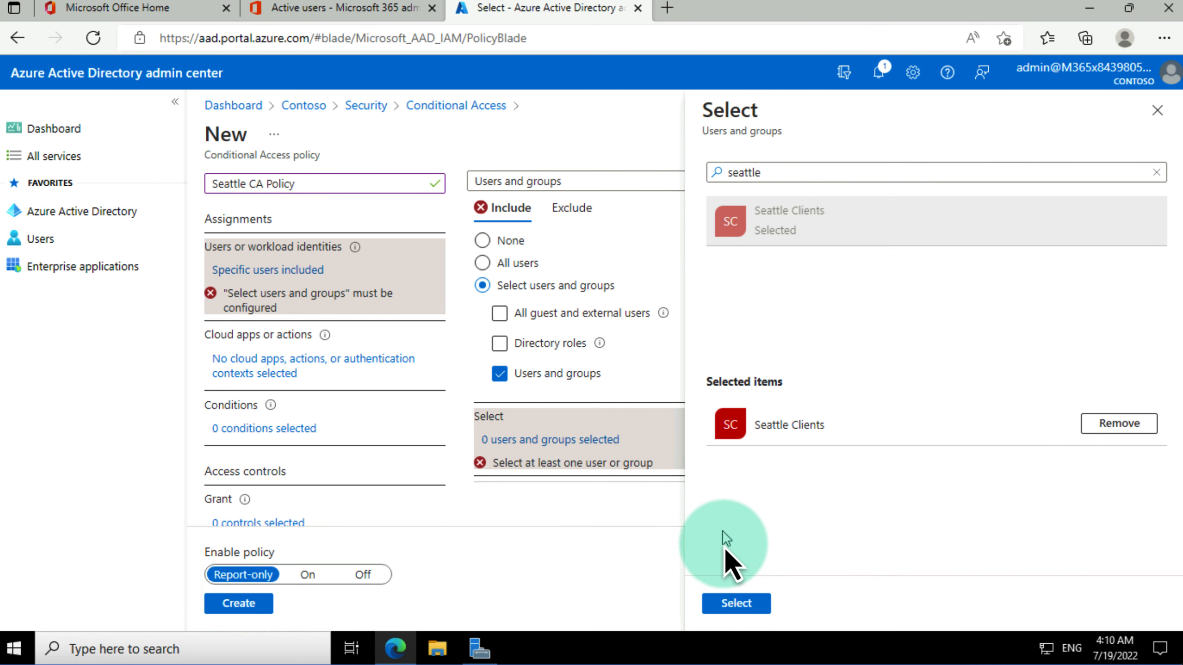
click(749, 605)
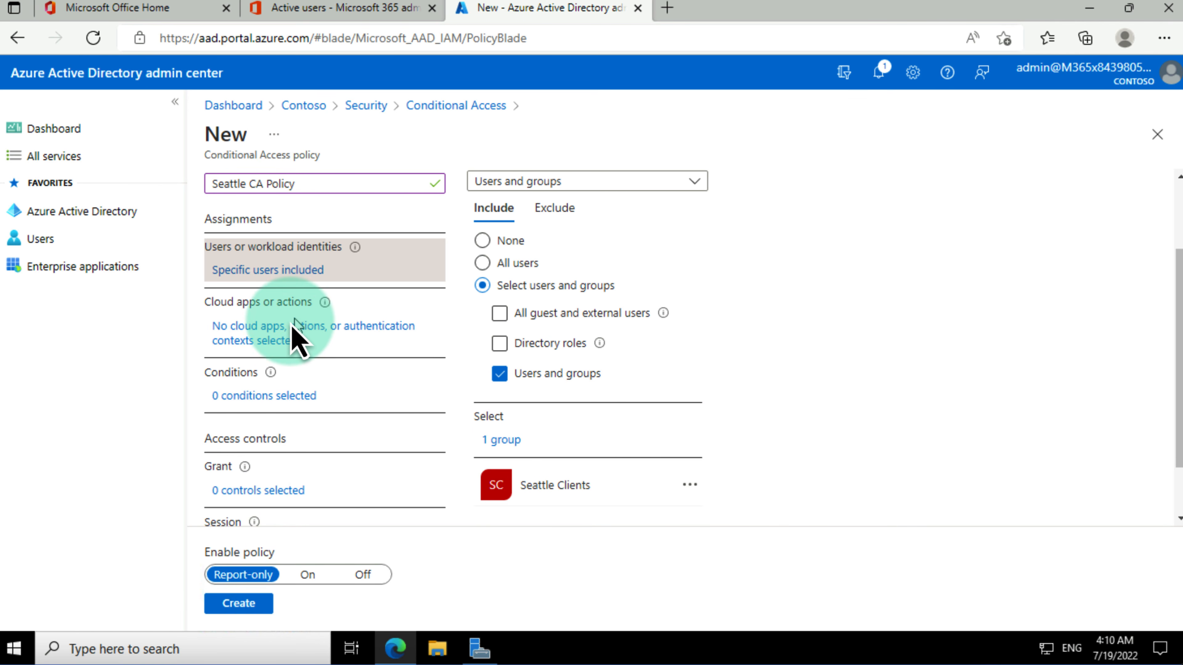
Step: Switch Cloud apps to Select apps and choose Microsoft Teams as the only app
click(280, 339)
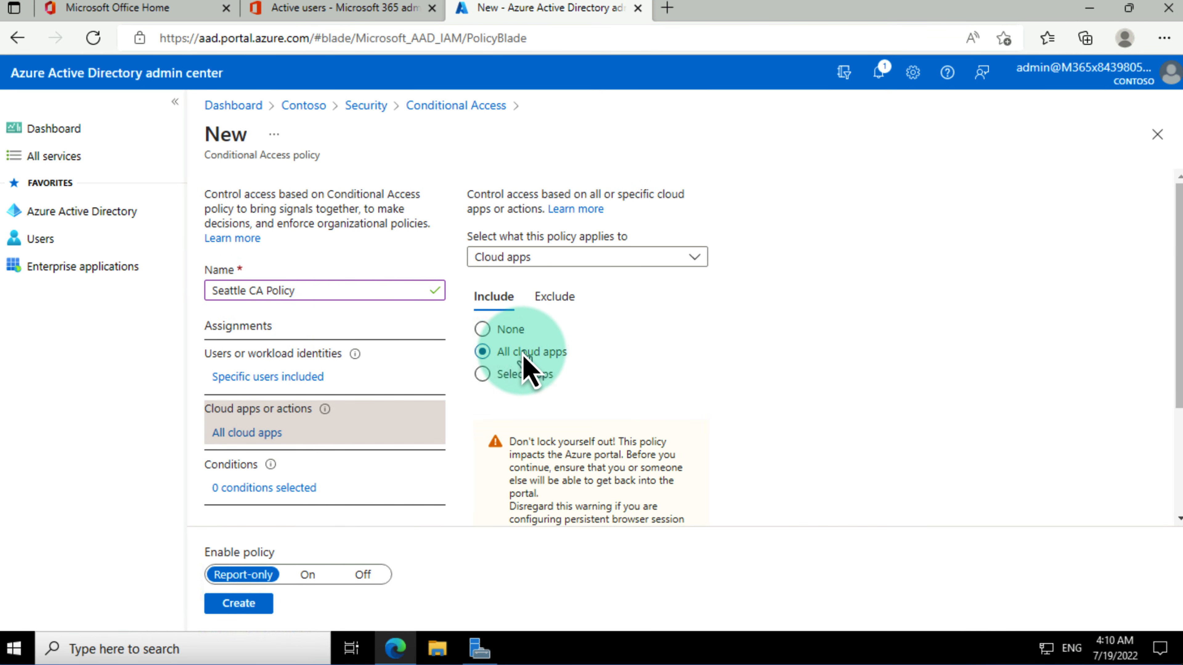
click(528, 374)
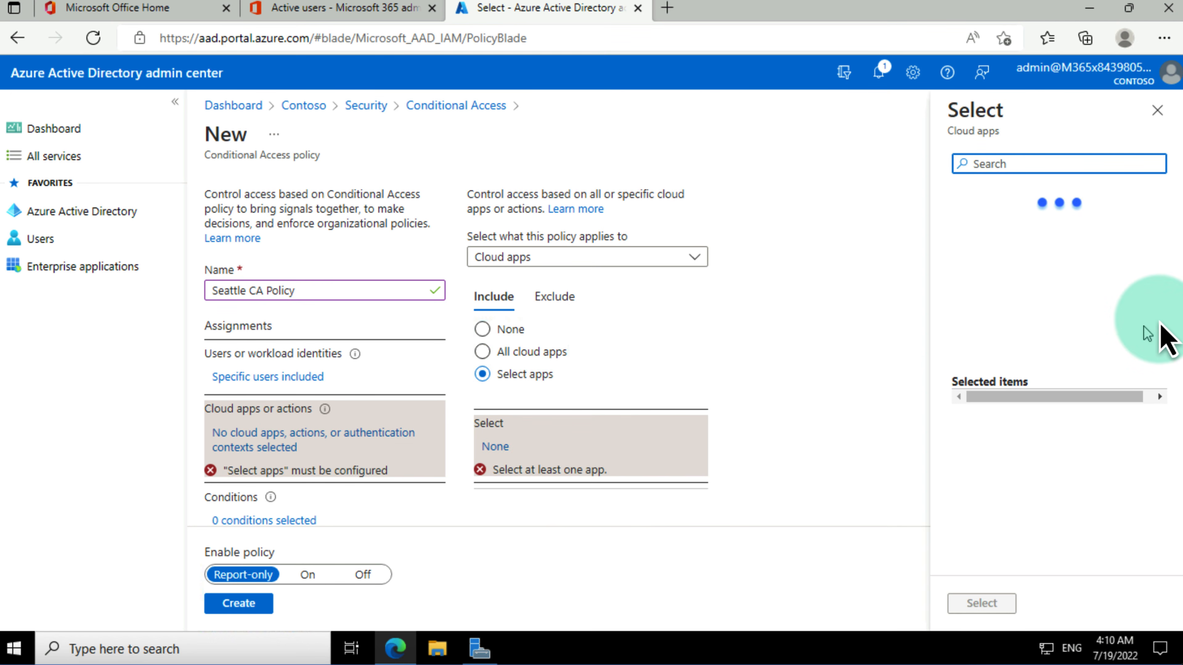
click(1150, 313)
scroll(1051, 280, down, 7)
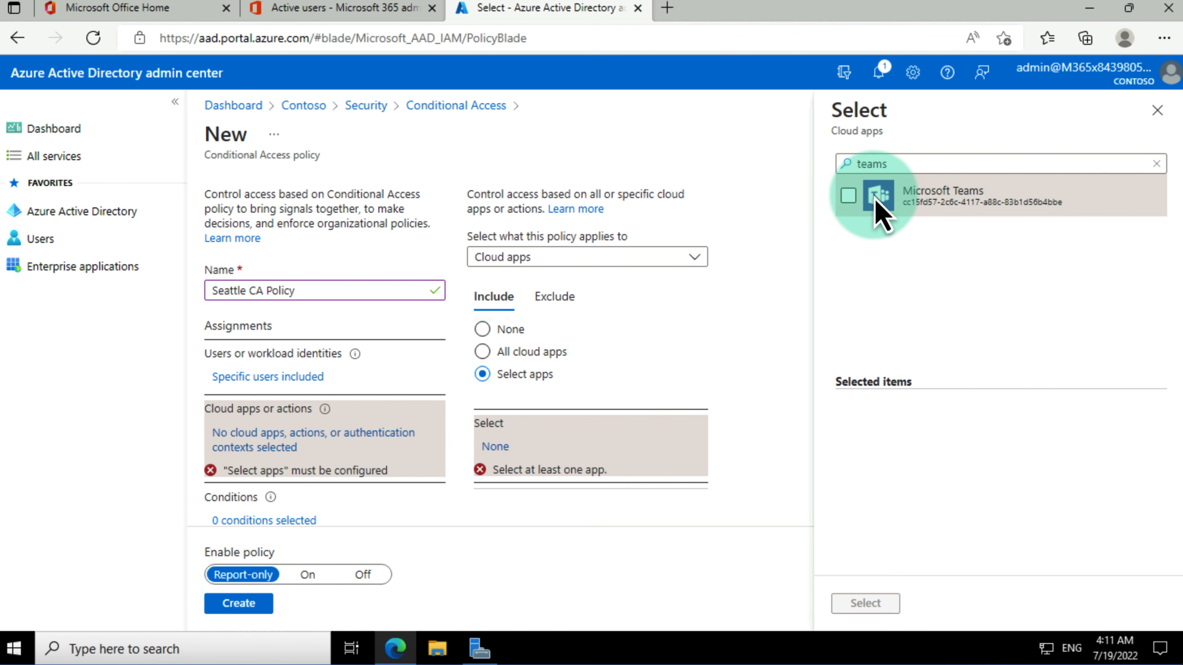
click(849, 196)
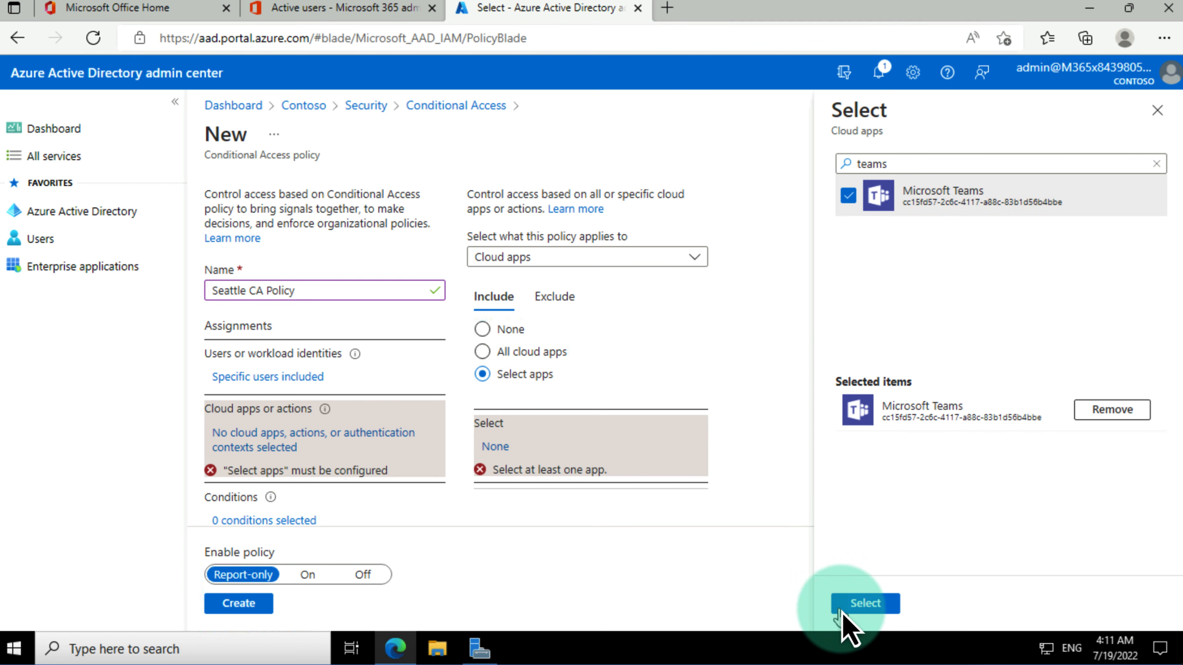
click(860, 605)
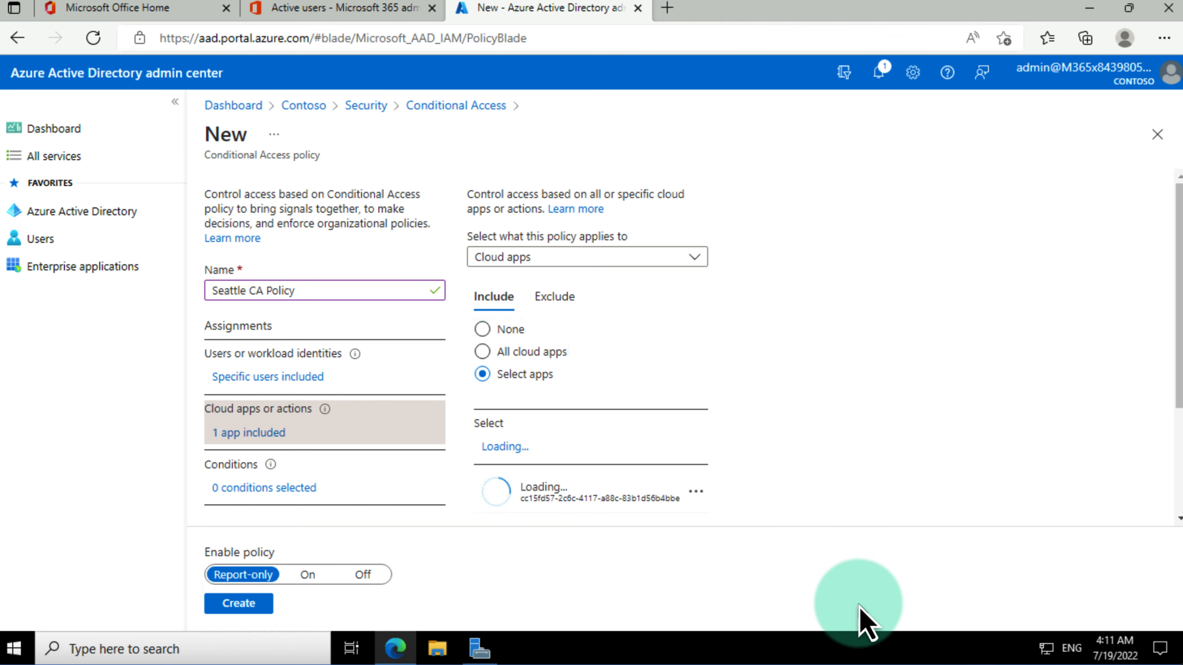
Step: Configure the Device platforms condition to include only Windows
click(278, 489)
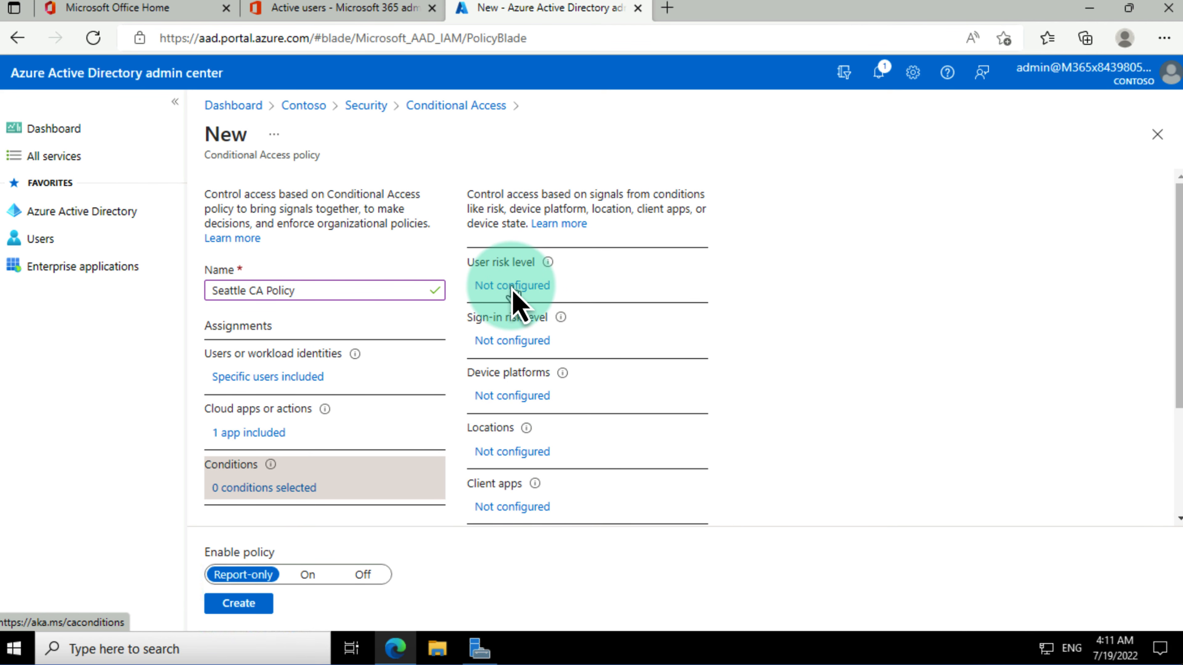
click(514, 396)
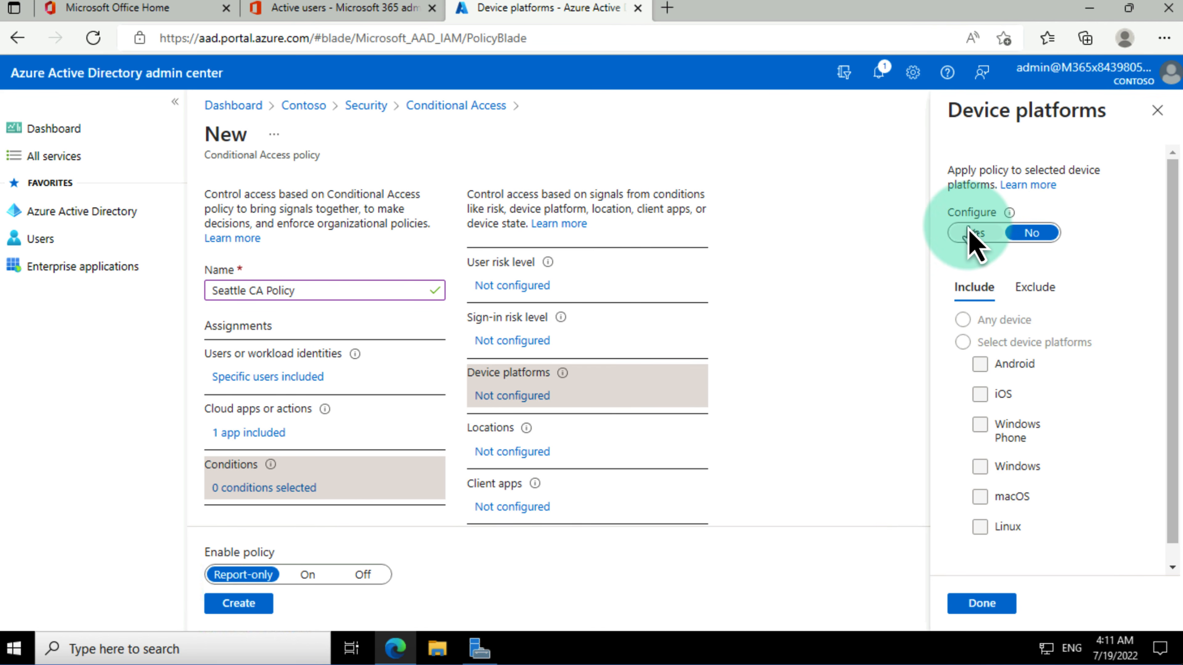
click(971, 232)
click(989, 345)
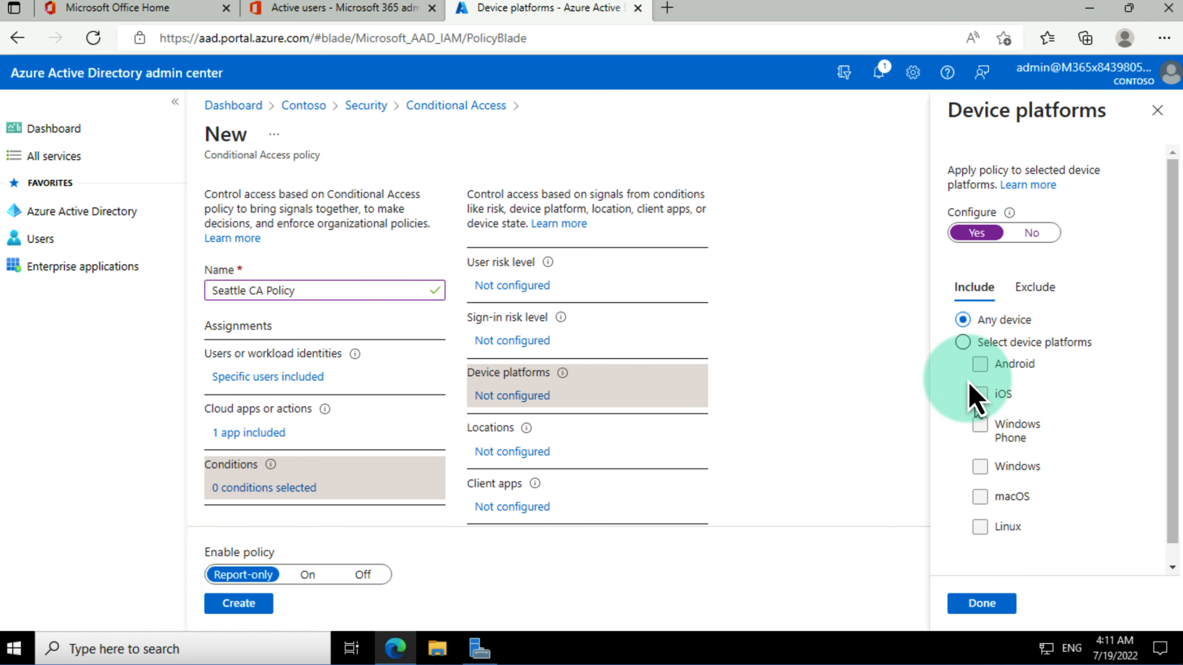
click(980, 468)
click(982, 605)
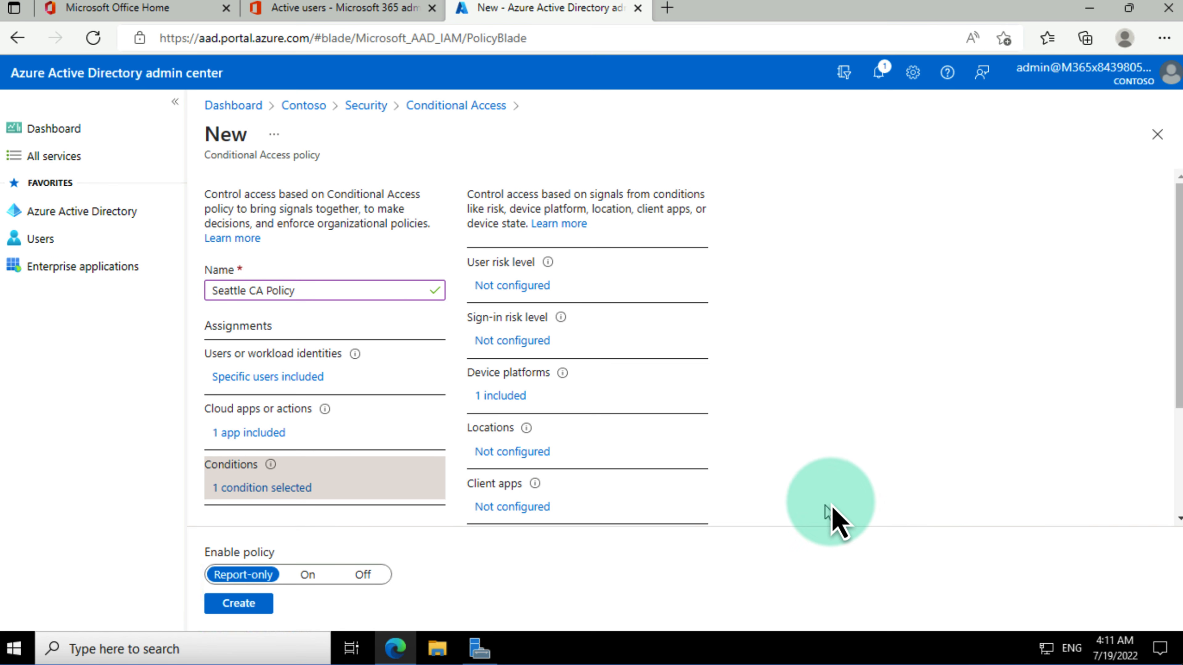
Step: Review the Locations condition's include and exclude options without changing them
click(512, 451)
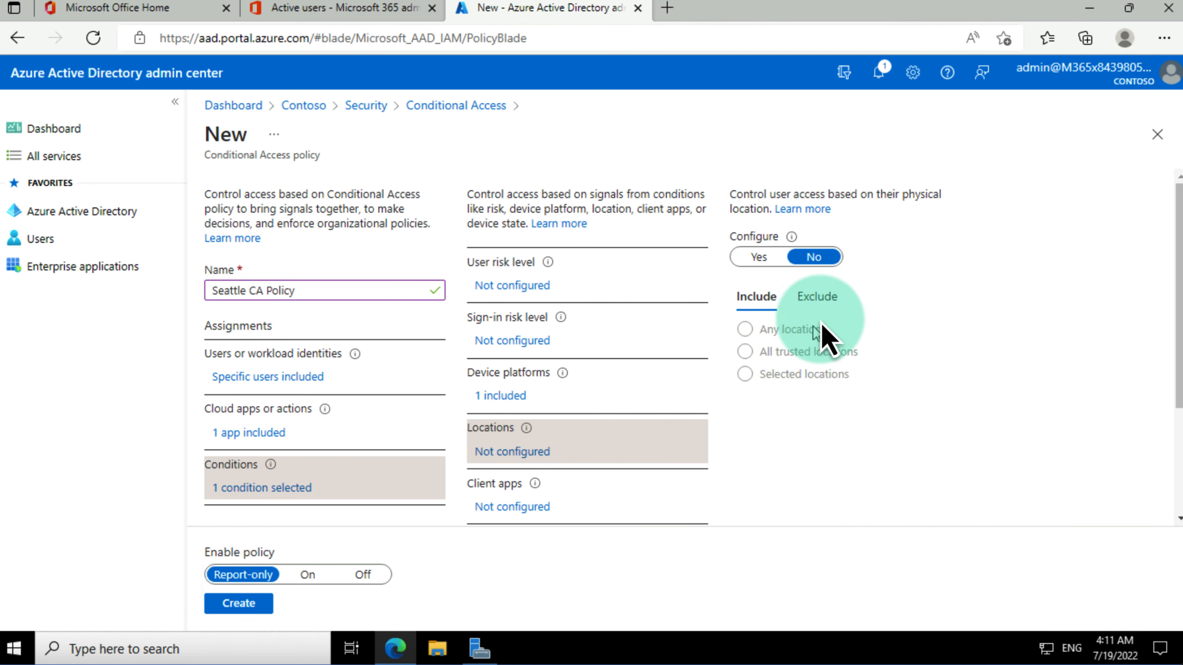
click(824, 302)
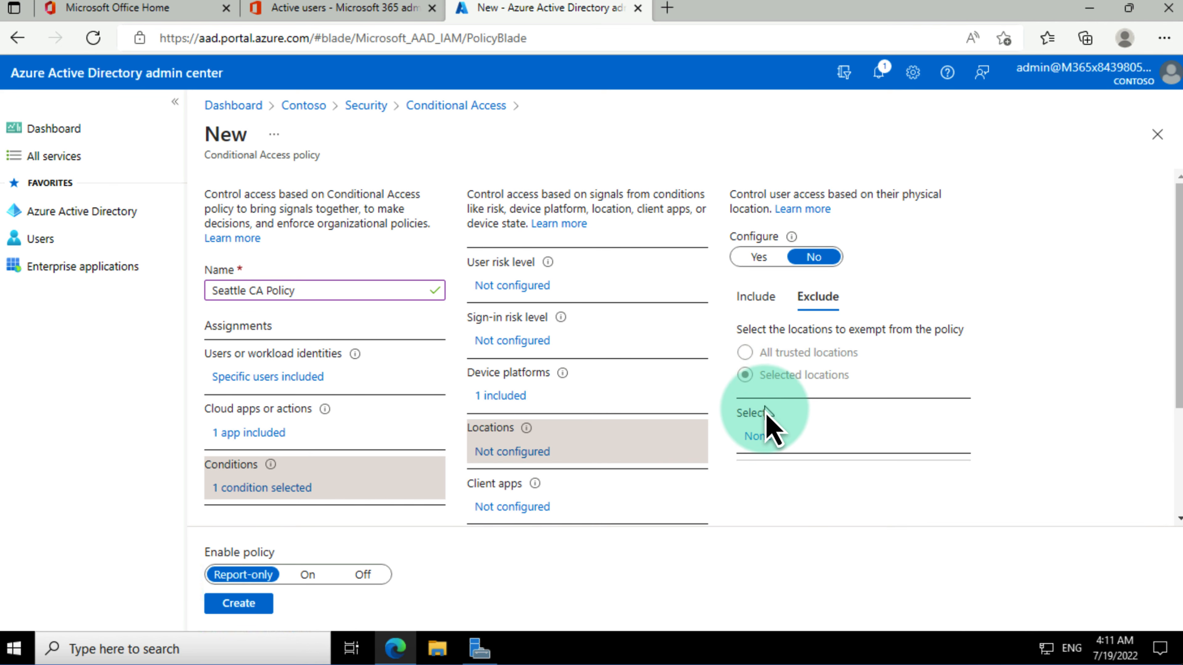
click(755, 298)
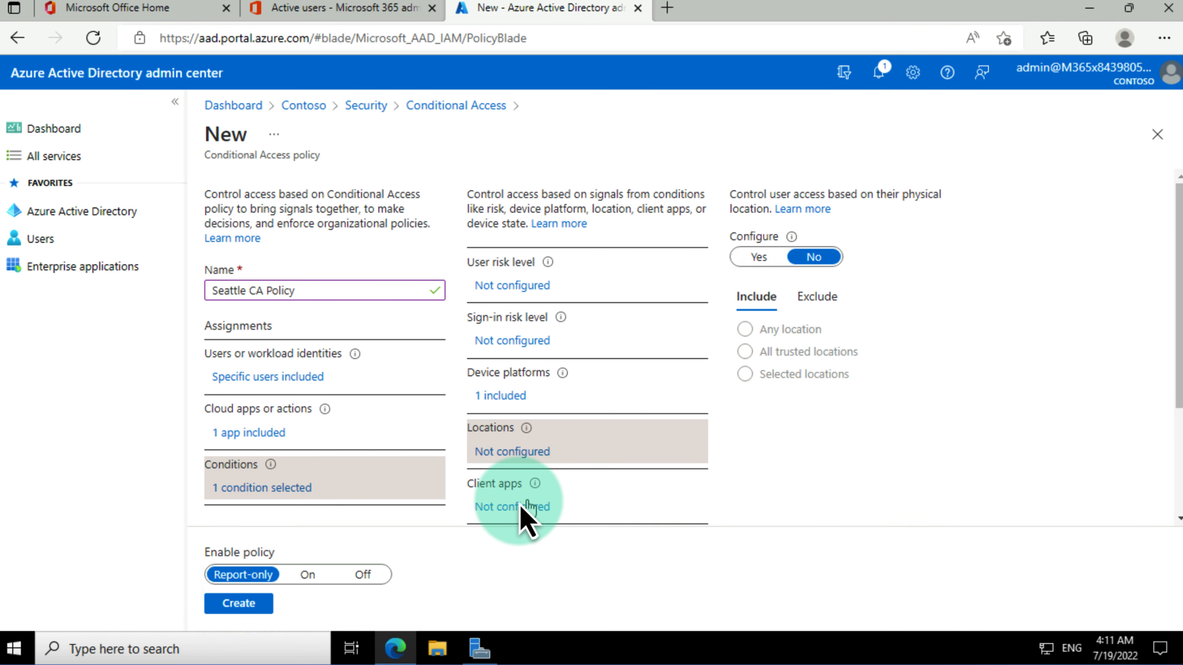
Step: Configure Client apps, excluding Exchange ActiveSync and Other clients
click(507, 507)
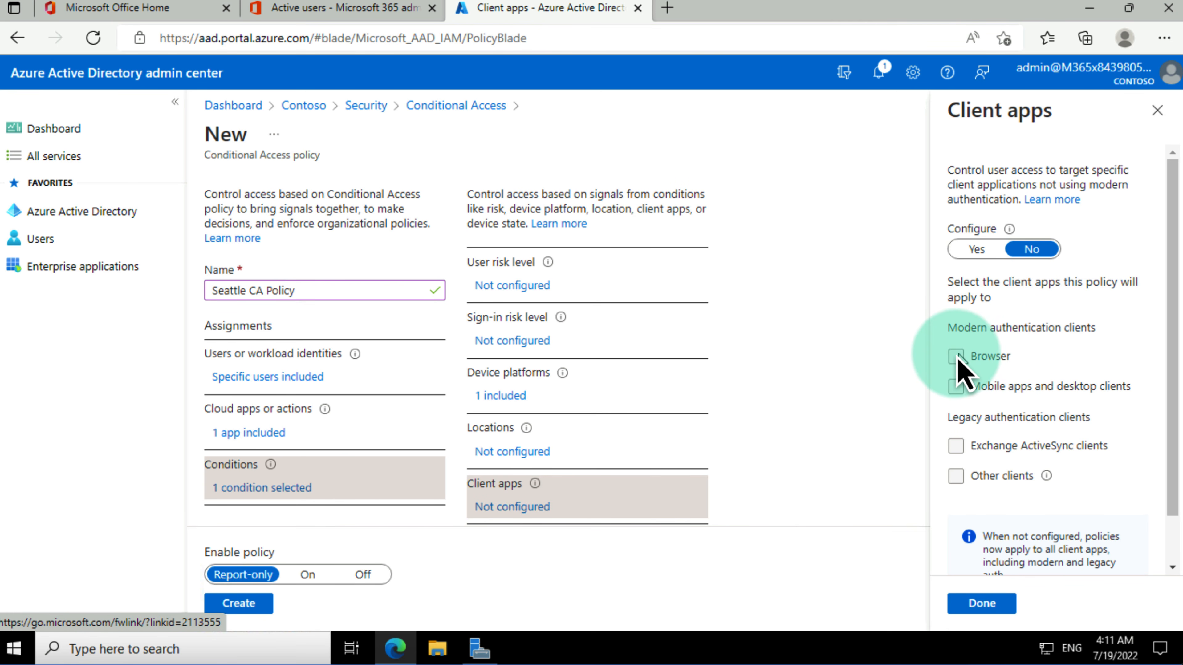
click(975, 250)
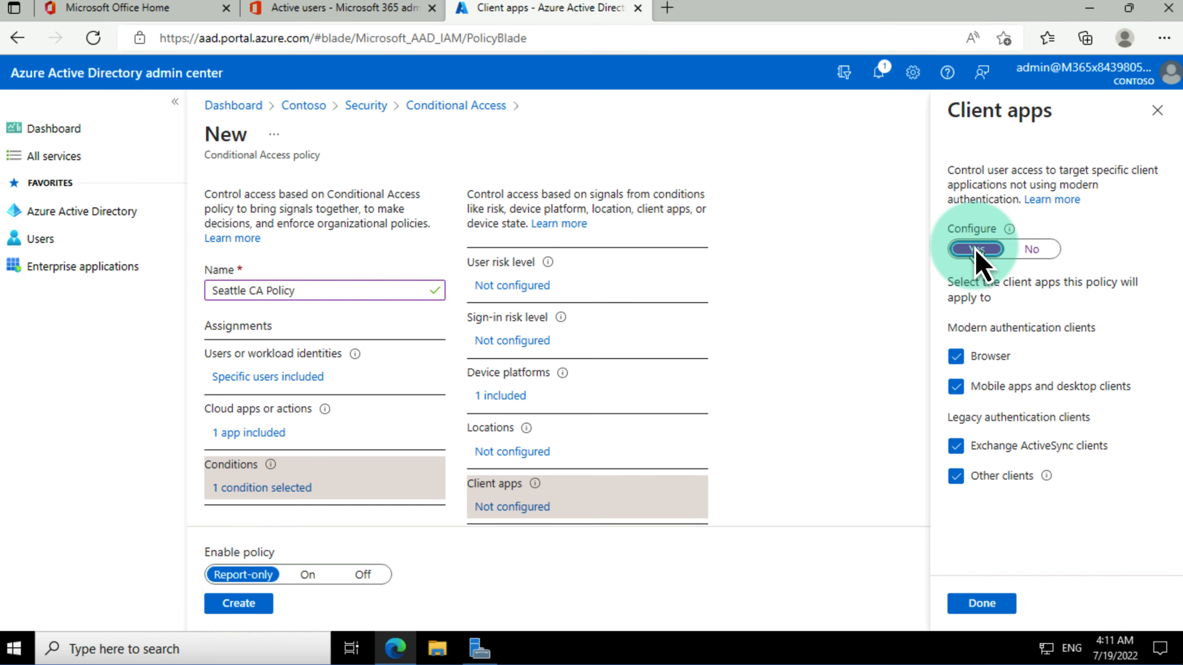
click(960, 446)
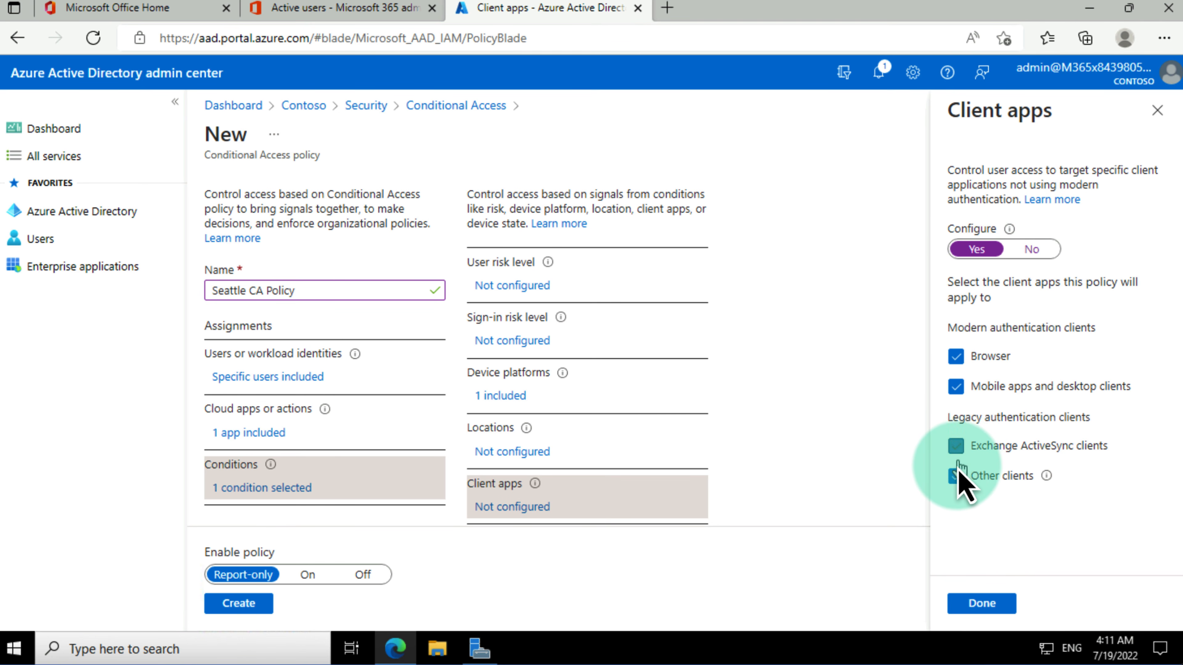
click(957, 477)
click(983, 604)
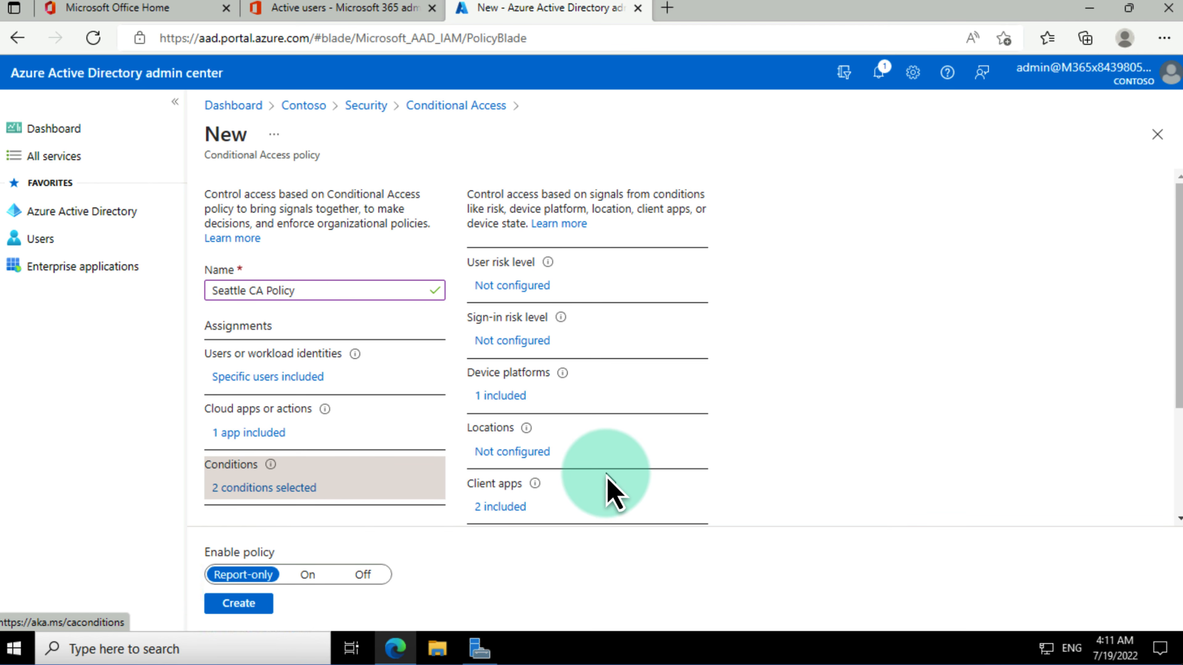
Step: Set Grant to grant access requiring a Hybrid Azure AD joined device
scroll(256, 448, down, 3)
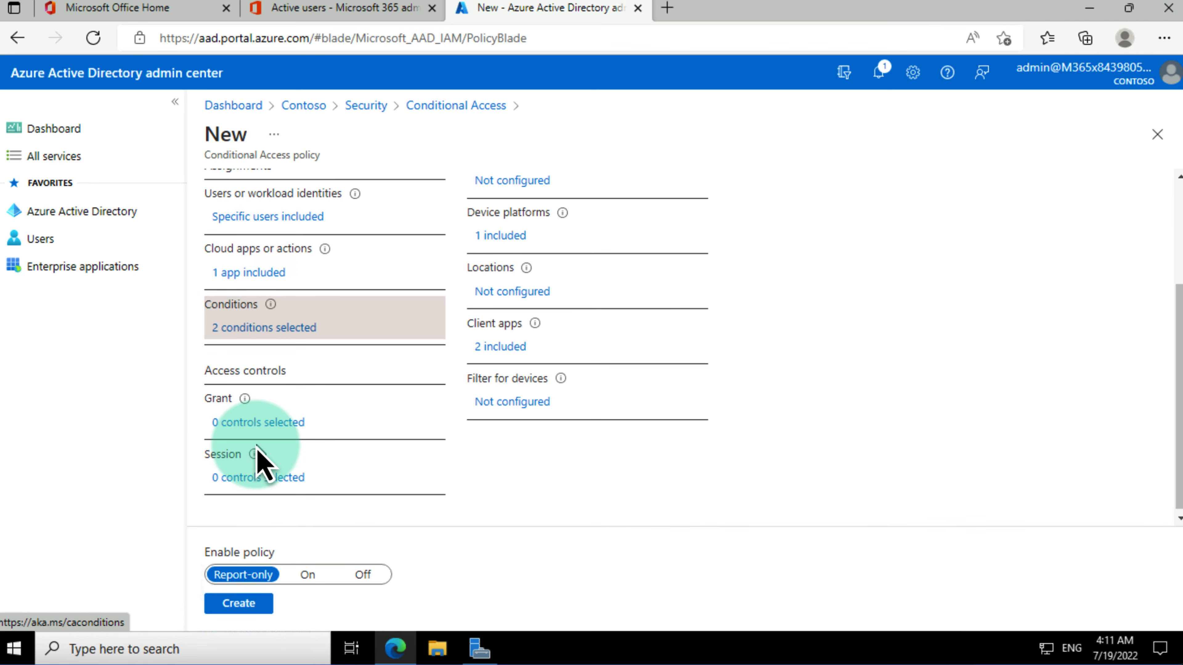
click(260, 423)
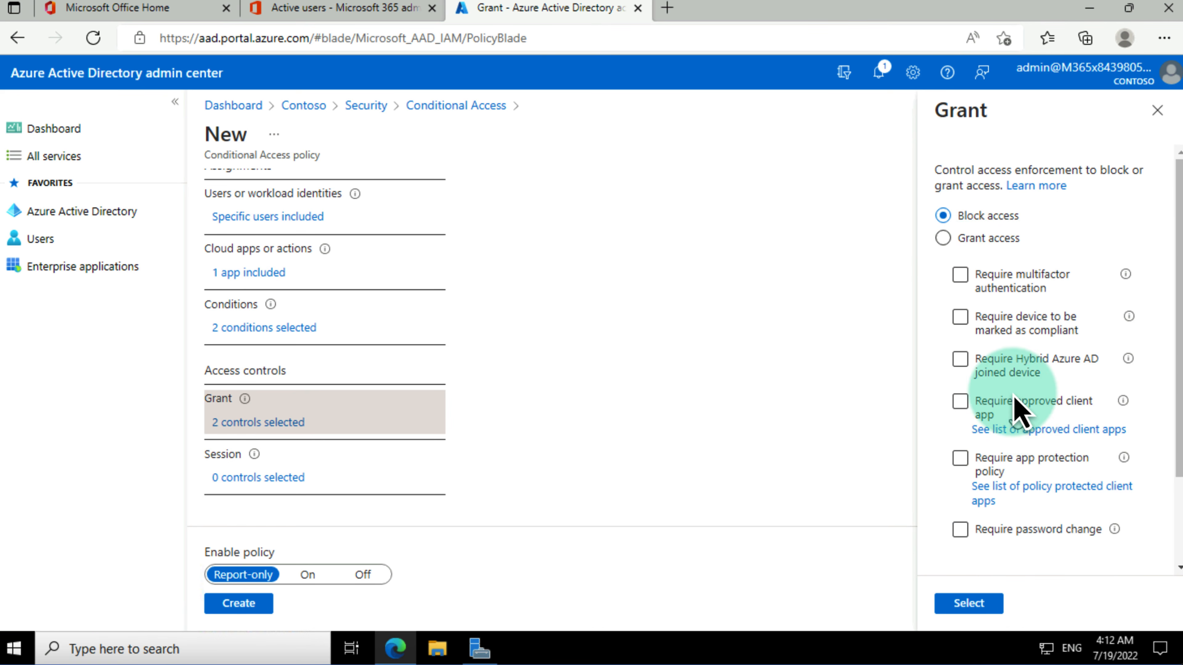
click(979, 240)
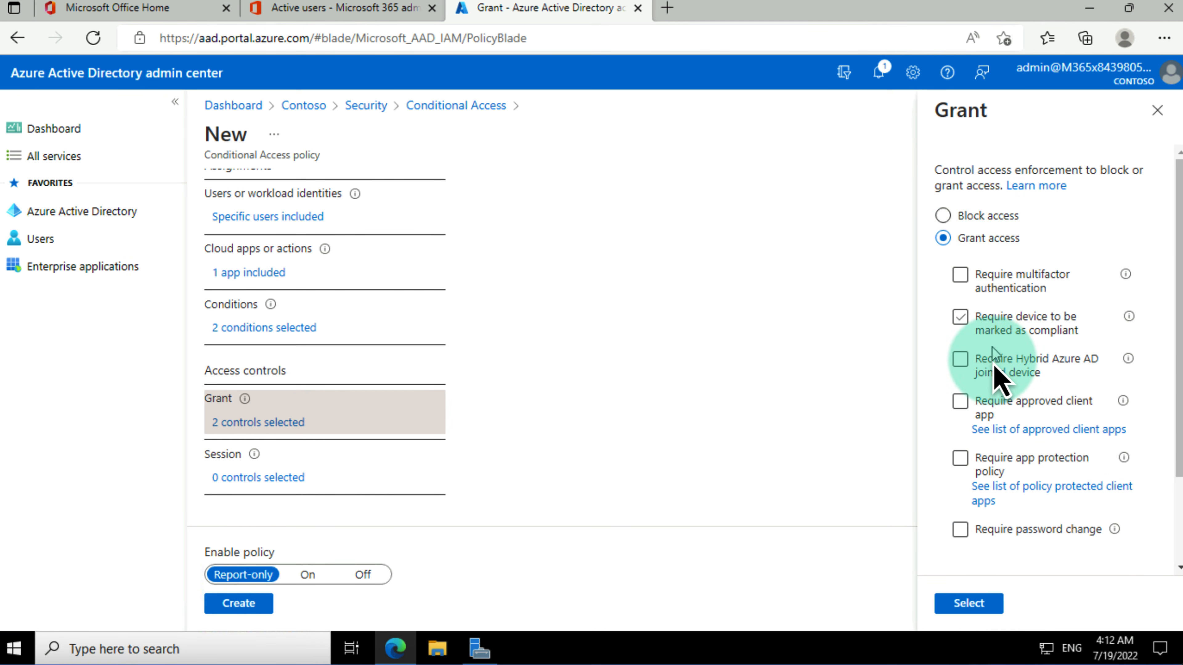
click(960, 361)
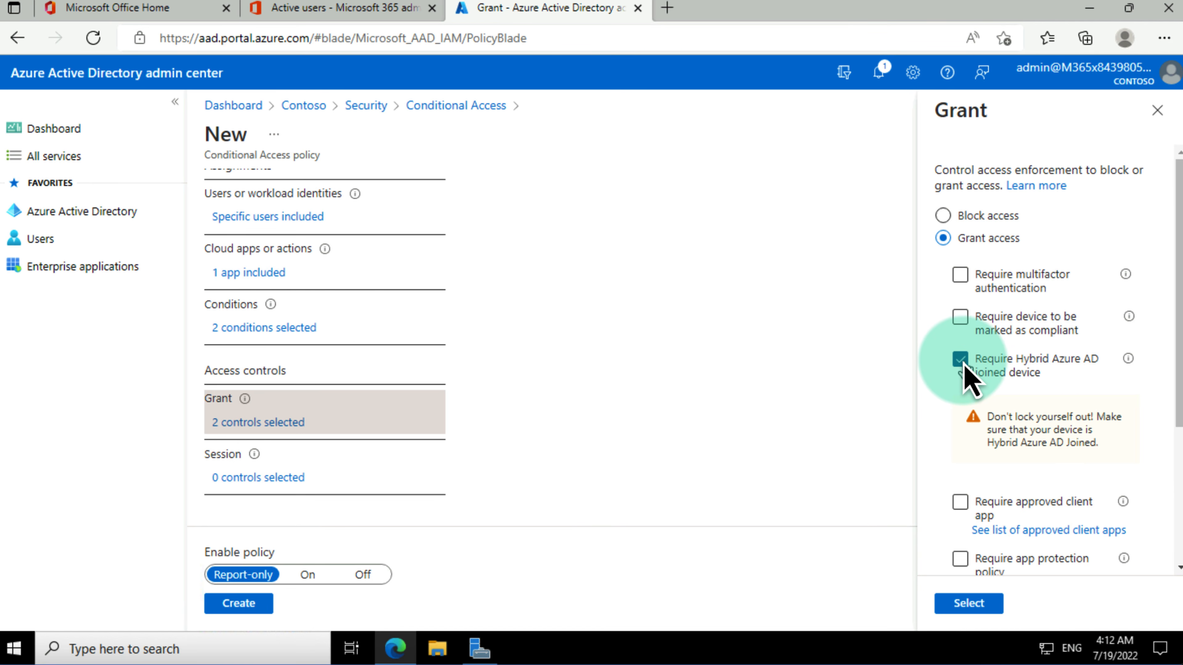
click(969, 605)
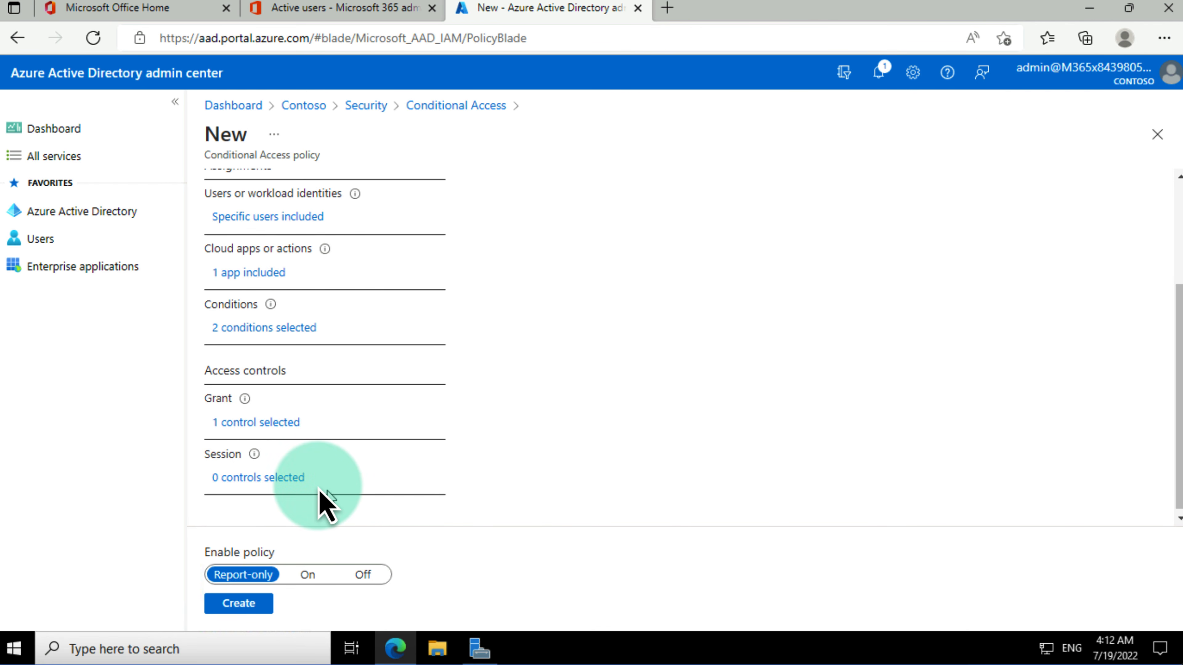
Step: Leave Session controls empty, set Enable policy to On, and create the policy
scroll(296, 470, down, 1)
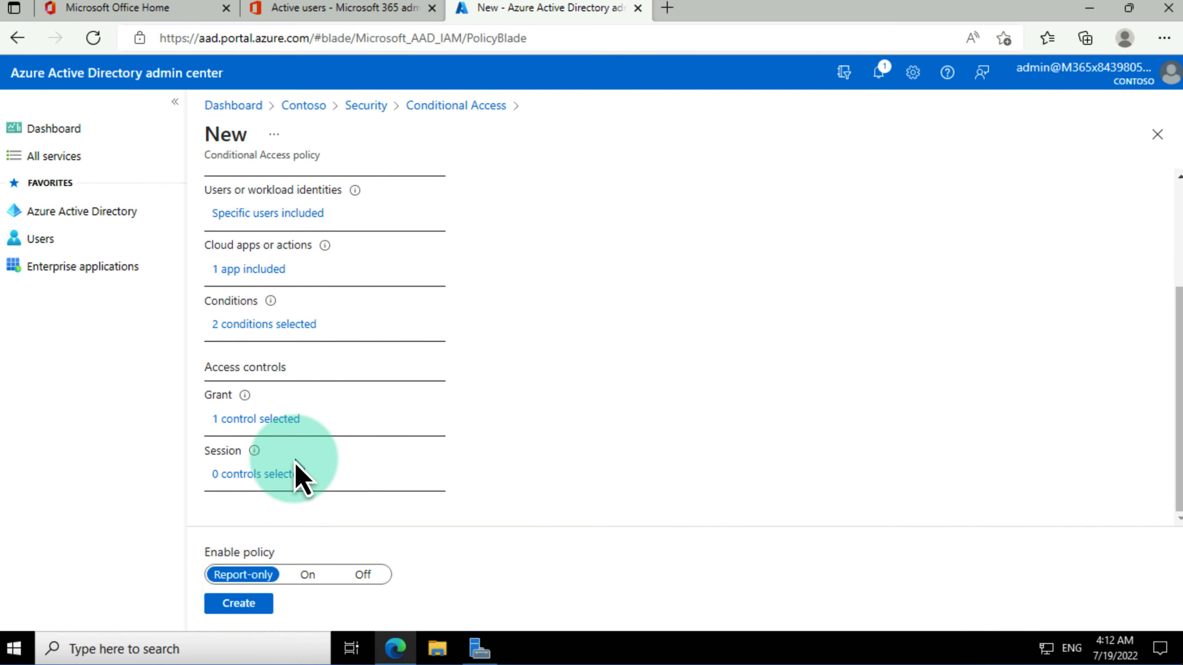
click(271, 475)
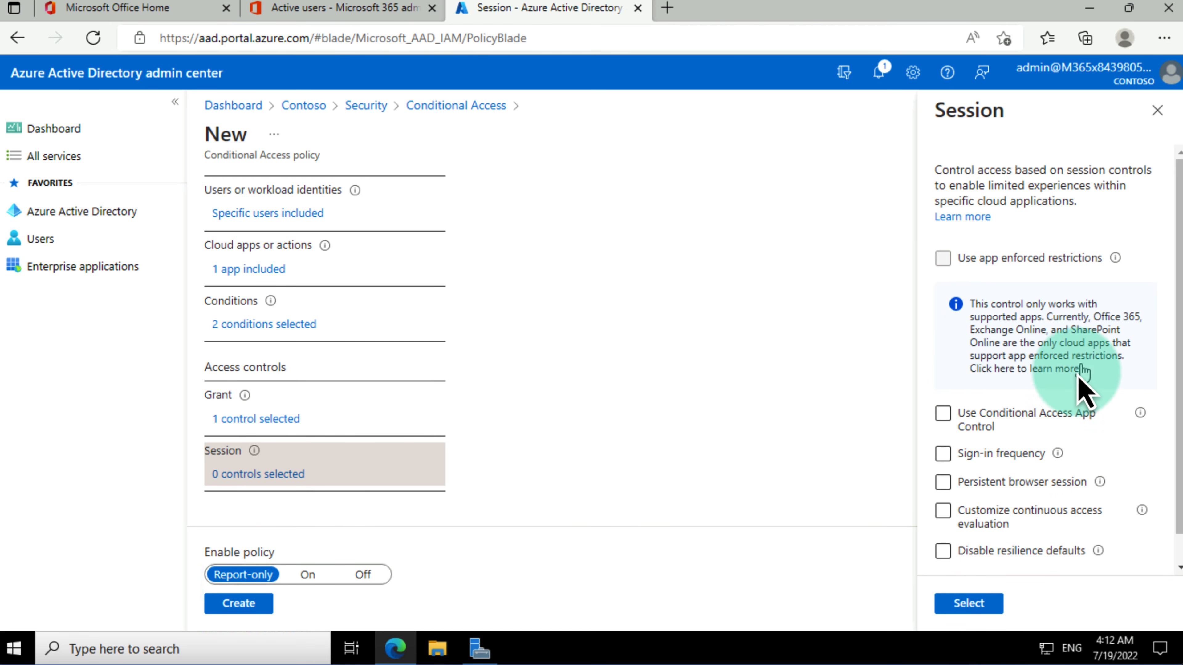
click(1019, 514)
click(978, 608)
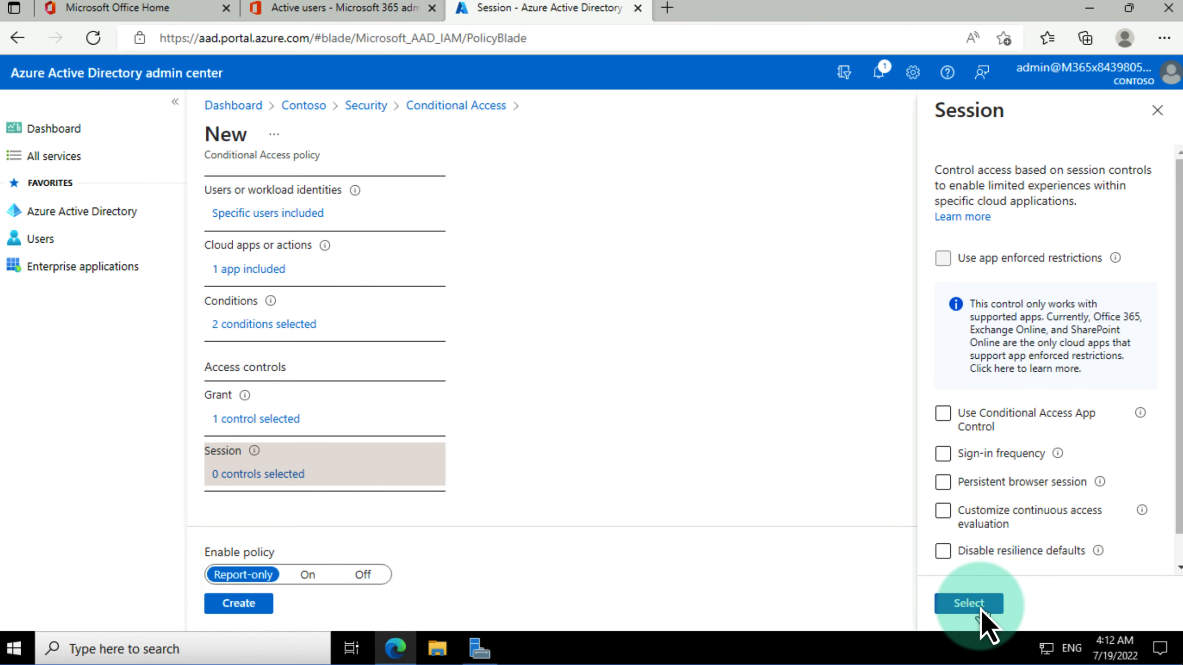
click(307, 575)
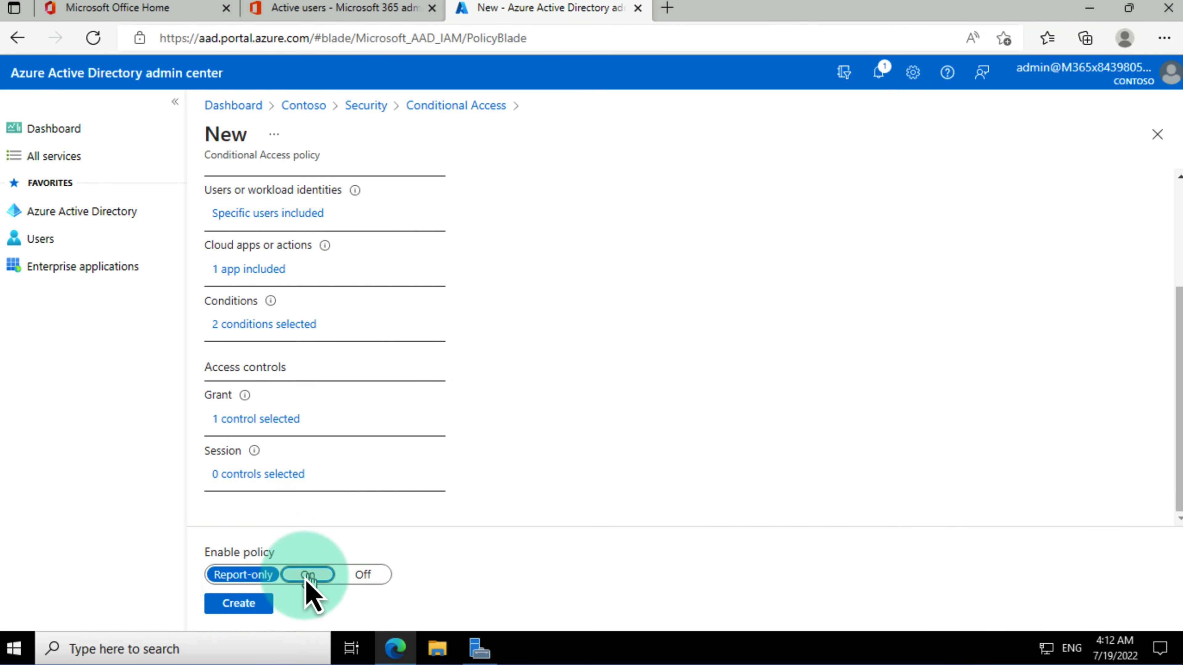
click(235, 611)
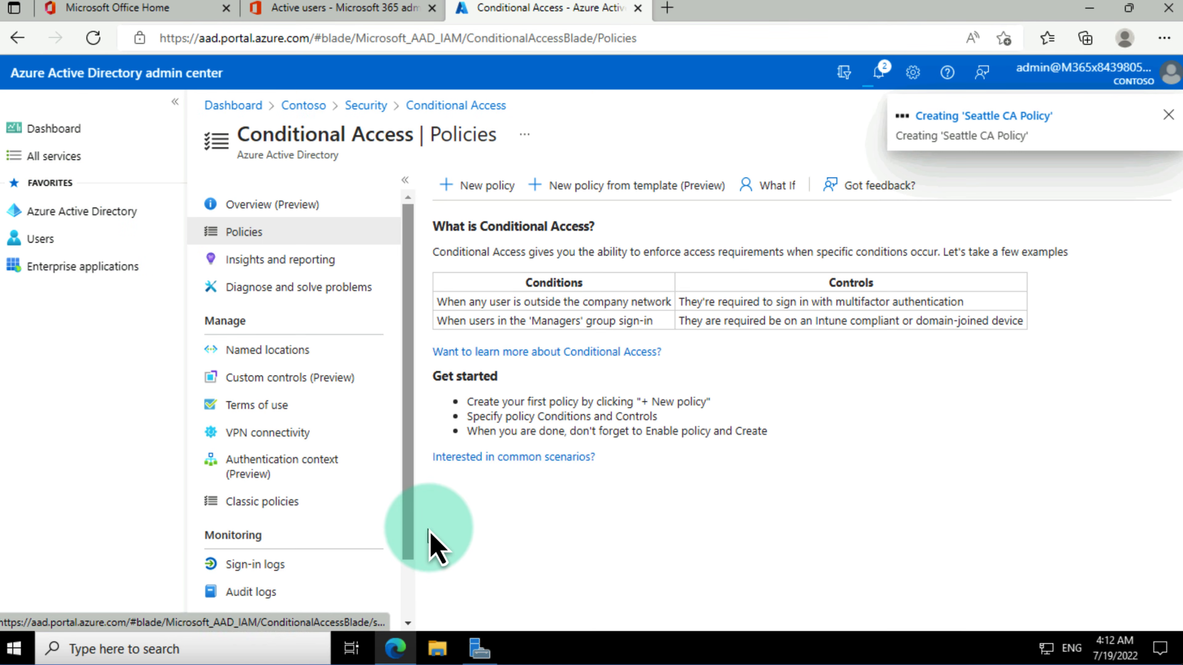